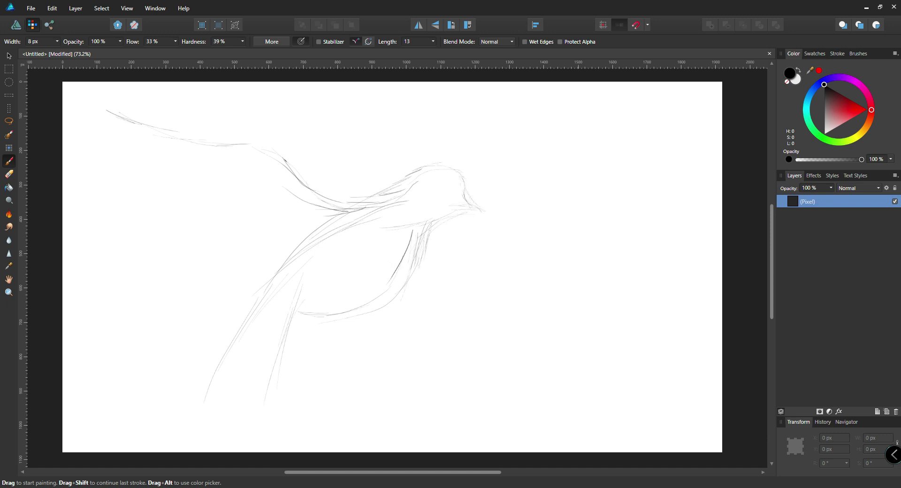
Step: Sketch the long edges of the bird's tail and the leg beneath its belly with light brush strokes
{"action": "left_click_drag", "start_coordinate": [305, 253], "coordinate": [214, 366]}
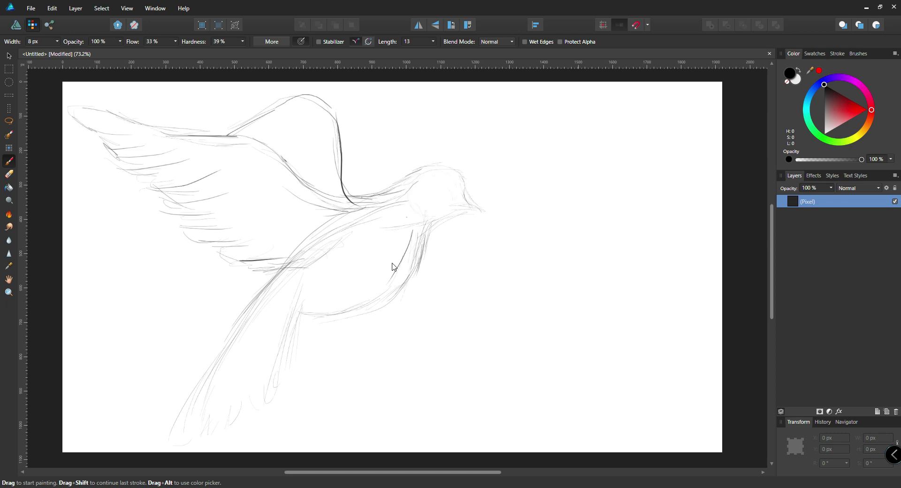
{"action": "left_click_drag", "start_coordinate": [327, 322], "coordinate": [376, 326]}
{"action": "left_click_drag", "start_coordinate": [330, 324], "coordinate": [381, 333]}
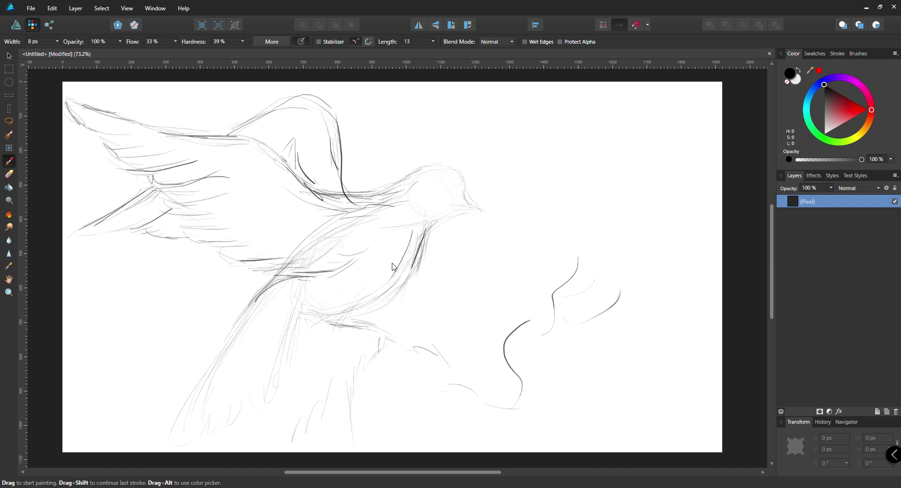
{"action": "left_click_drag", "start_coordinate": [252, 310], "coordinate": [177, 396]}
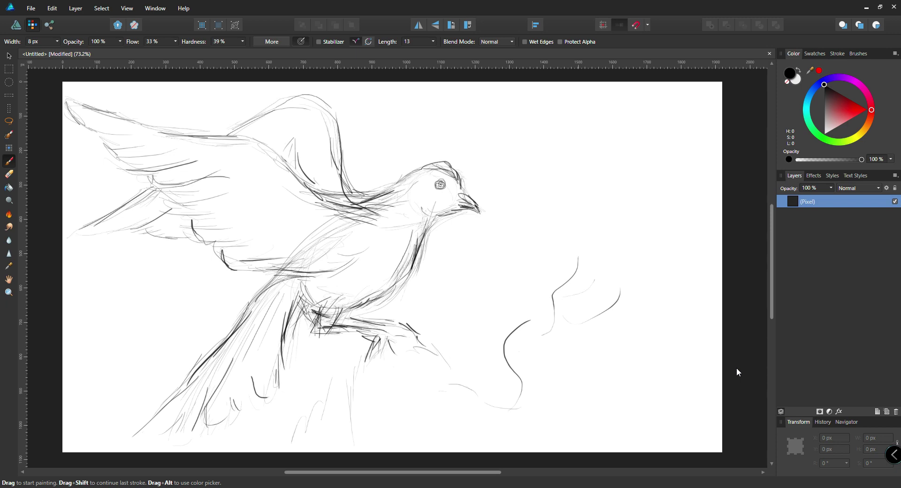
Step: Brush long diagonal feather strokes along the bird's tail, from the rump down to the tail tips
{"action": "left_click_drag", "start_coordinate": [277, 337], "coordinate": [268, 381]}
{"action": "left_click_drag", "start_coordinate": [285, 343], "coordinate": [283, 387]}
{"action": "left_click_drag", "start_coordinate": [280, 306], "coordinate": [251, 410]}
{"action": "mouse_move", "coordinate": [261, 323]}
{"action": "left_mouse_down"}
{"action": "mouse_move", "coordinate": [235, 428]}
{"action": "mouse_move", "coordinate": [218, 433]}
{"action": "left_mouse_up"}
{"action": "left_click_drag", "start_coordinate": [236, 358], "coordinate": [192, 431]}
{"action": "left_click_drag", "start_coordinate": [212, 382], "coordinate": [155, 437]}
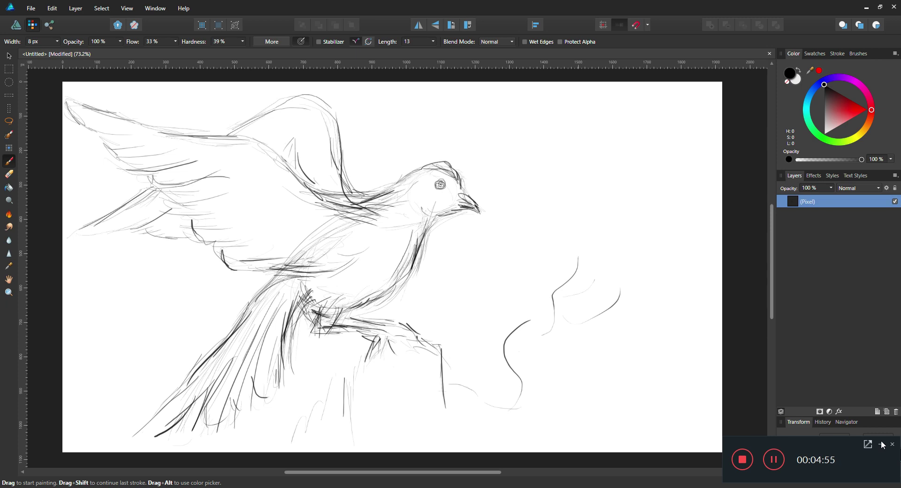
Step: Sketch the tree stump, the roots beneath it and curling branches beside the bird
{"action": "left_click_drag", "start_coordinate": [343, 361], "coordinate": [340, 396]}
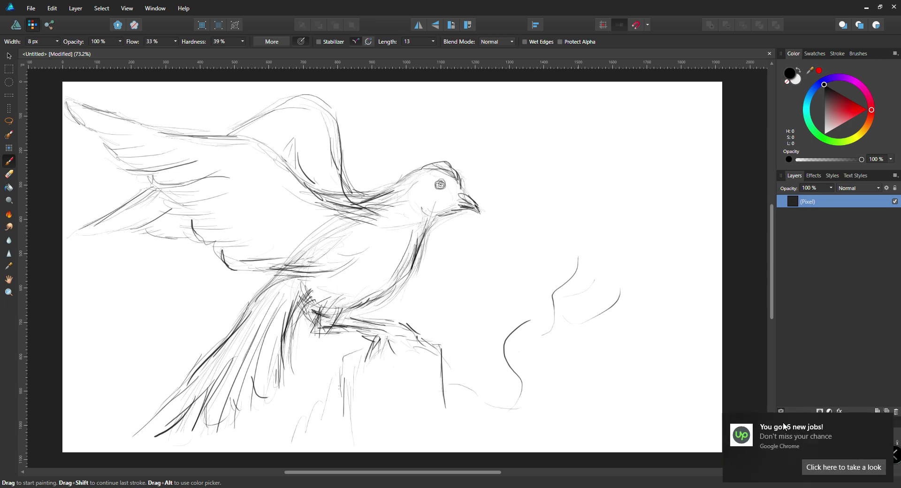
{"action": "left_click_drag", "start_coordinate": [416, 407], "coordinate": [427, 442]}
{"action": "left_click_drag", "start_coordinate": [440, 408], "coordinate": [487, 436]}
{"action": "left_click_drag", "start_coordinate": [435, 429], "coordinate": [477, 448]}
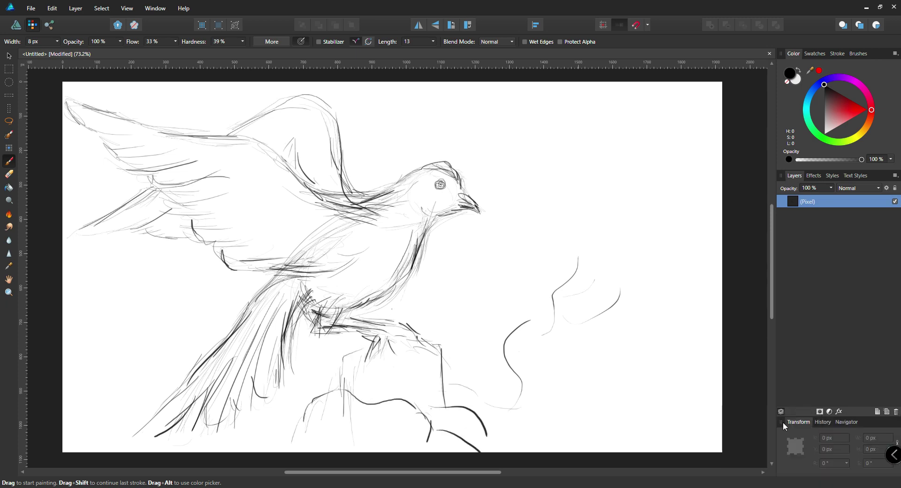
{"action": "left_click_drag", "start_coordinate": [457, 316], "coordinate": [444, 364]}
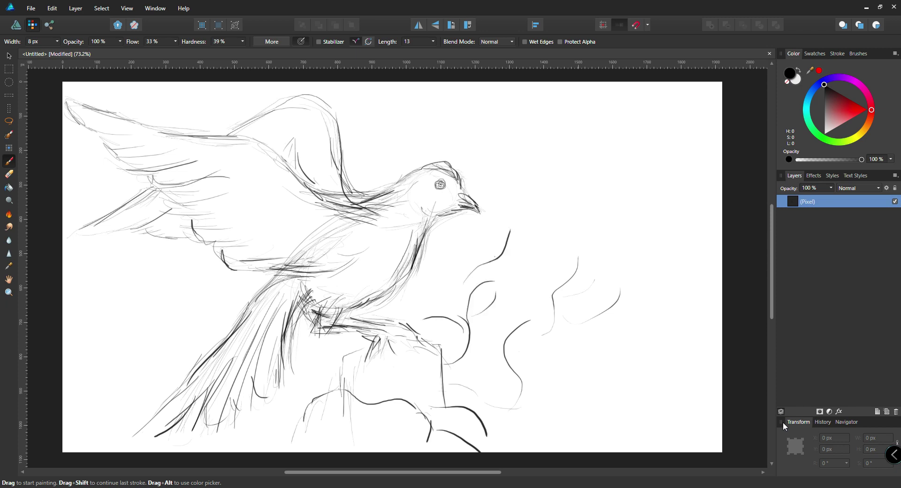
{"action": "left_click_drag", "start_coordinate": [604, 351], "coordinate": [486, 425]}
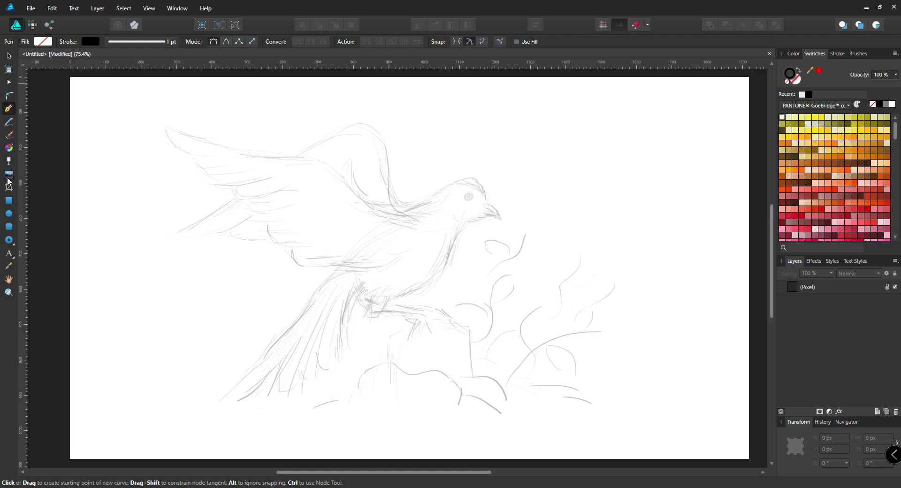
Step: Draw an ellipse about 390 × 256 px over the sketched body and rotate it to about 40°
{"action": "key", "text": "e"}
{"action": "left_click_drag", "start_coordinate": [330, 235], "coordinate": [467, 318]}
{"action": "key", "text": "v"}
{"action": "left_click_drag", "start_coordinate": [472, 233], "coordinate": [429, 164]}
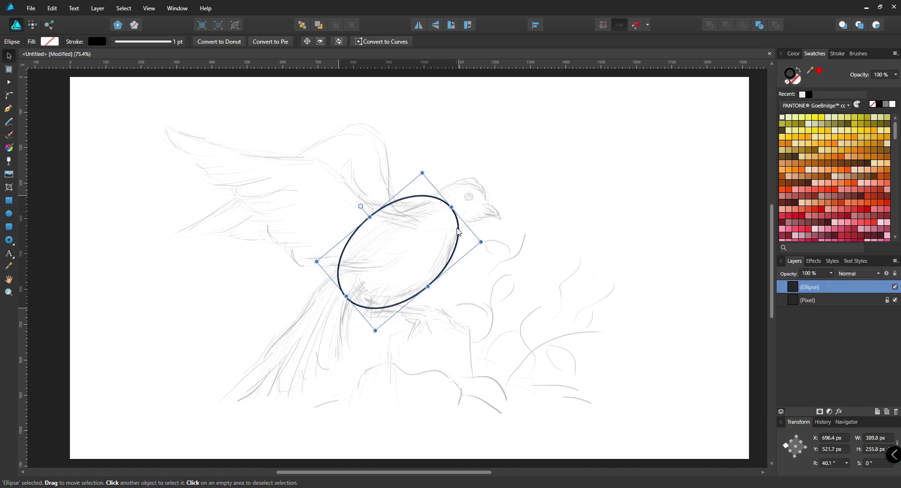
Step: Convert the body ellipse to curves, add nodes at the rump and throat, and break the curve at both
{"action": "key", "text": "ctrl+Return"}
{"action": "key", "text": "a"}
{"action": "left_click", "coordinate": [352, 298]}
{"action": "left_click", "coordinate": [293, 42]}
{"action": "left_click", "coordinate": [459, 232]}
{"action": "left_click", "coordinate": [290, 41]}
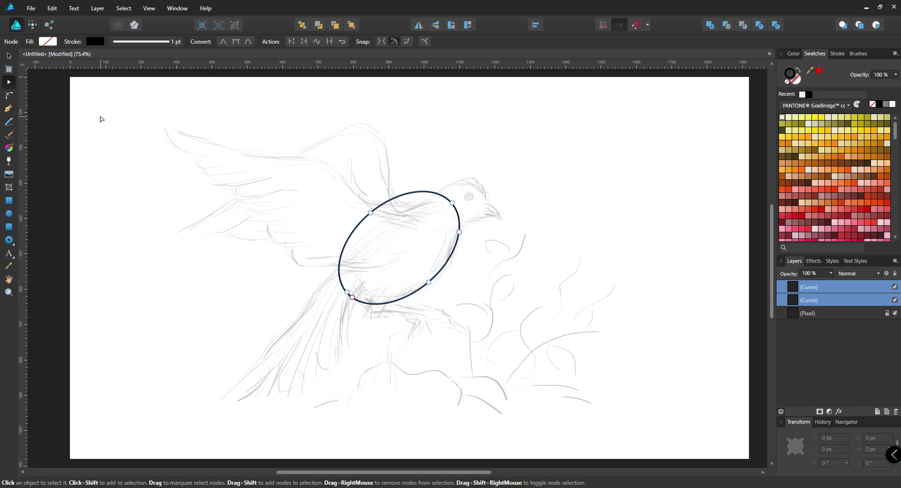
Step: Delete the upper part of the split ellipse, keeping only the belly and breast arc
{"action": "left_click", "coordinate": [8, 56]}
{"action": "left_click", "coordinate": [414, 202]}
{"action": "left_click", "coordinate": [493, 216]}
{"action": "left_click", "coordinate": [580, 251]}
{"action": "left_click", "coordinate": [856, 290]}
{"action": "left_click", "coordinate": [457, 212]}
{"action": "key", "text": "Delete"}
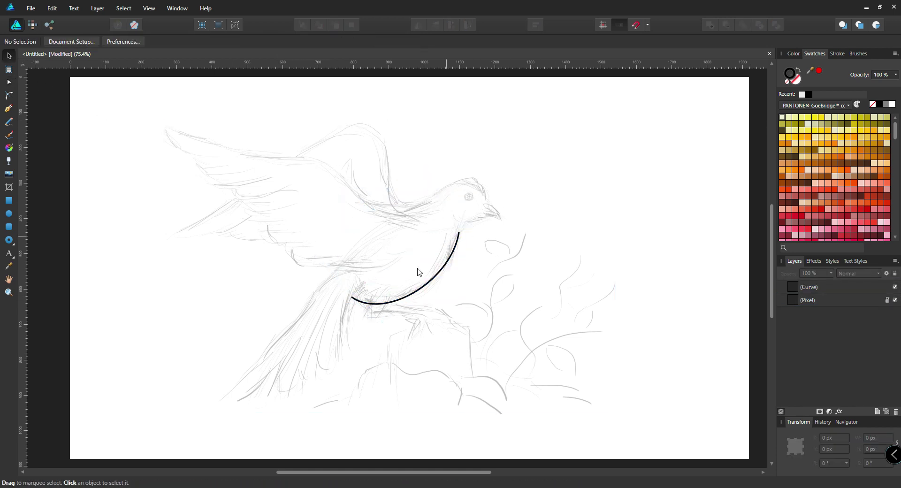
Step: Draw a closed Pen outline of the outer tail feather and lower back, from the tail tip to the body and back
{"action": "key", "text": "p"}
{"action": "left_click", "coordinate": [221, 406]}
{"action": "left_click_drag", "start_coordinate": [348, 277], "coordinate": [305, 250]}
{"action": "left_click", "coordinate": [408, 251]}
{"action": "left_click_drag", "start_coordinate": [221, 406], "coordinate": [280, 306]}
Step: Outline the near wing with the Pen tool, following its curved leading edge and zigzag feather edge, and close it at the shoulder
{"action": "left_click", "coordinate": [425, 220]}
{"action": "left_click_drag", "start_coordinate": [352, 185], "coordinate": [334, 153]}
{"action": "left_click_drag", "start_coordinate": [279, 152], "coordinate": [250, 150]}
{"action": "left_click_drag", "start_coordinate": [160, 125], "coordinate": [137, 108]}
{"action": "left_click", "coordinate": [159, 124], "text": "alt"}
{"action": "left_click_drag", "start_coordinate": [274, 176], "coordinate": [352, 187]}
{"action": "left_click", "coordinate": [275, 177]}
{"action": "left_click", "coordinate": [259, 193]}
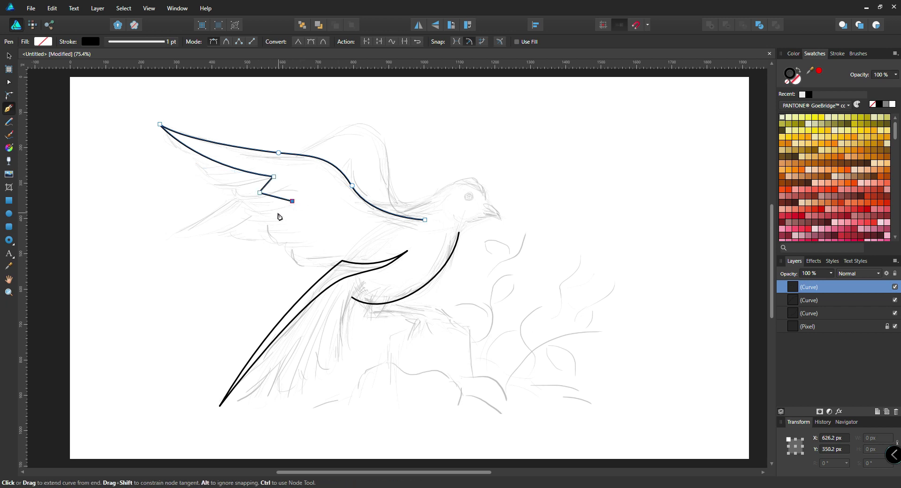
{"action": "left_click", "coordinate": [293, 238]}
{"action": "left_click_drag", "start_coordinate": [425, 219], "coordinate": [467, 135]}
Step: Reshape the near wing's lower curve and the adjoining upper tail feather curve by adjusting their nodes
{"action": "key", "text": "ctrl"}
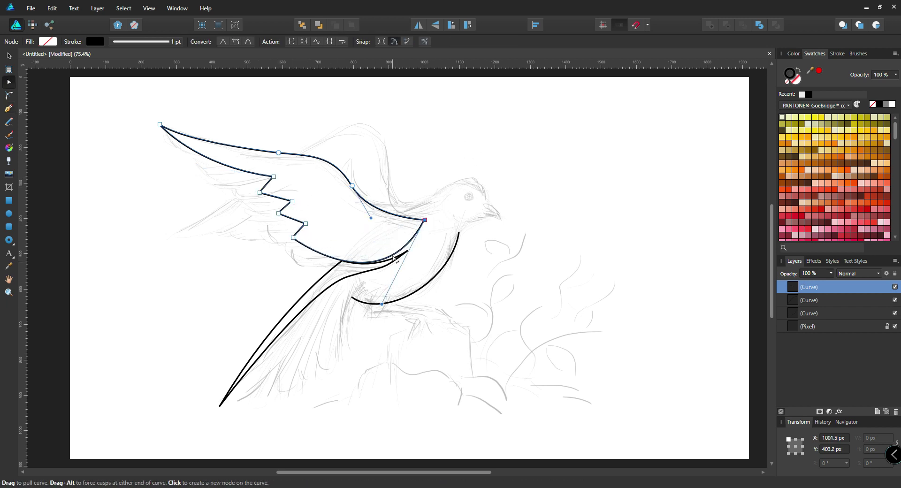
{"action": "left_click_drag", "start_coordinate": [382, 304], "coordinate": [400, 302]}
{"action": "left_click", "coordinate": [344, 260]}
{"action": "left_click_drag", "start_coordinate": [344, 261], "coordinate": [370, 274]}
{"action": "left_click", "coordinate": [405, 250]}
{"action": "left_click", "coordinate": [361, 275]}
Step: Draw a Pen curve from the far wing's tip over its top edge, along the neck and head, around the beak
{"action": "key", "text": "p"}
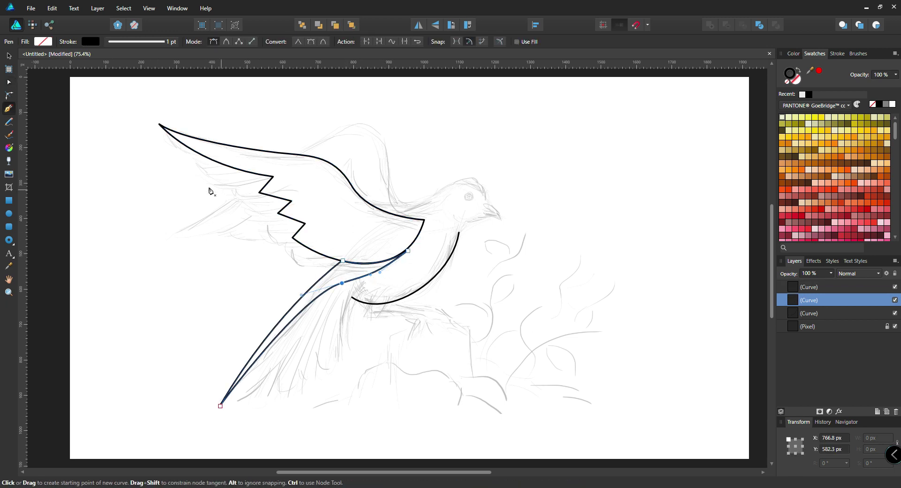
{"action": "left_click", "coordinate": [156, 249]}
{"action": "left_click_drag", "start_coordinate": [339, 135], "coordinate": [413, 78]}
{"action": "left_click_drag", "start_coordinate": [380, 143], "coordinate": [387, 175]}
{"action": "left_click_drag", "start_coordinate": [430, 202], "coordinate": [511, 205]}
{"action": "left_click", "coordinate": [484, 187], "text": "alt"}
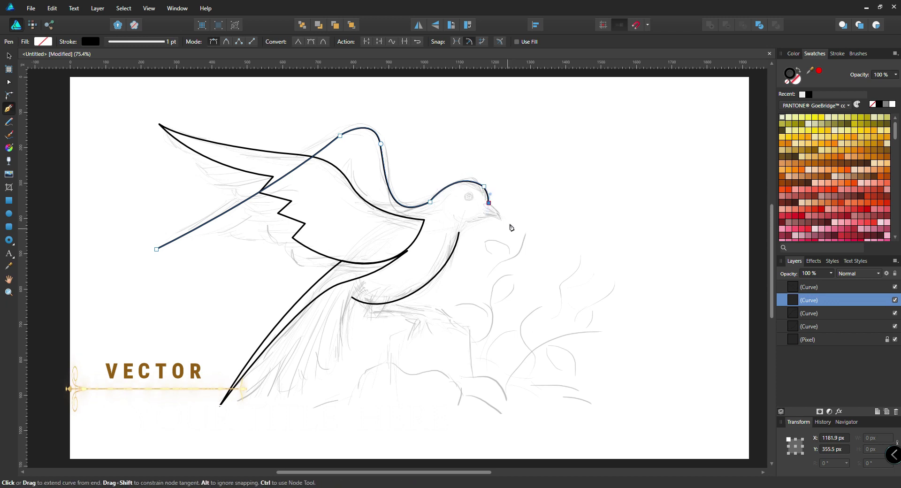
{"action": "left_click", "coordinate": [501, 216]}
{"action": "scroll", "coordinate": [503, 223], "scroll_direction": "up", "scroll_amount": 1}
{"action": "left_click_drag", "start_coordinate": [505, 226], "coordinate": [471, 219]}
{"action": "left_click", "coordinate": [503, 218], "text": "alt"}
Step: Continue the curve along the throat and the far wing's scalloped lower edge, closing it at the wing tip
{"action": "left_click_drag", "start_coordinate": [437, 230], "coordinate": [407, 232]}
{"action": "left_click_drag", "start_coordinate": [259, 274], "coordinate": [129, 252]}
{"action": "left_click_drag", "start_coordinate": [207, 244], "coordinate": [195, 207]}
{"action": "left_click_drag", "start_coordinate": [168, 233], "coordinate": [153, 216]}
{"action": "left_click", "coordinate": [168, 233], "text": "alt"}
{"action": "scroll", "coordinate": [140, 287], "scroll_direction": "down", "scroll_amount": 3}
{"action": "left_click_drag", "start_coordinate": [140, 288], "coordinate": [222, 262]}
{"action": "left_click_drag", "start_coordinate": [152, 241], "coordinate": [107, 242]}
{"action": "key", "text": "v"}
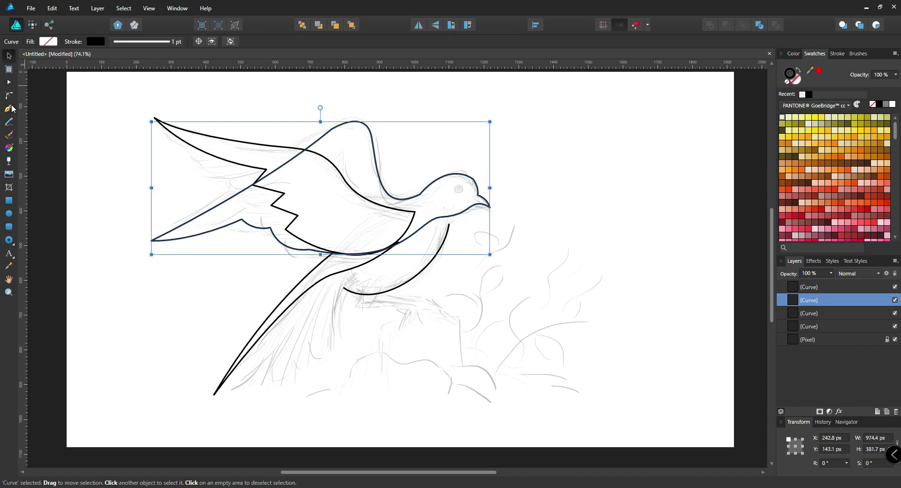
Step: Break the far wing curve at both crossings with the near wing and delete the overlapping segment
{"action": "key", "text": "a"}
{"action": "scroll", "coordinate": [253, 153], "scroll_direction": "up", "scroll_amount": 4}
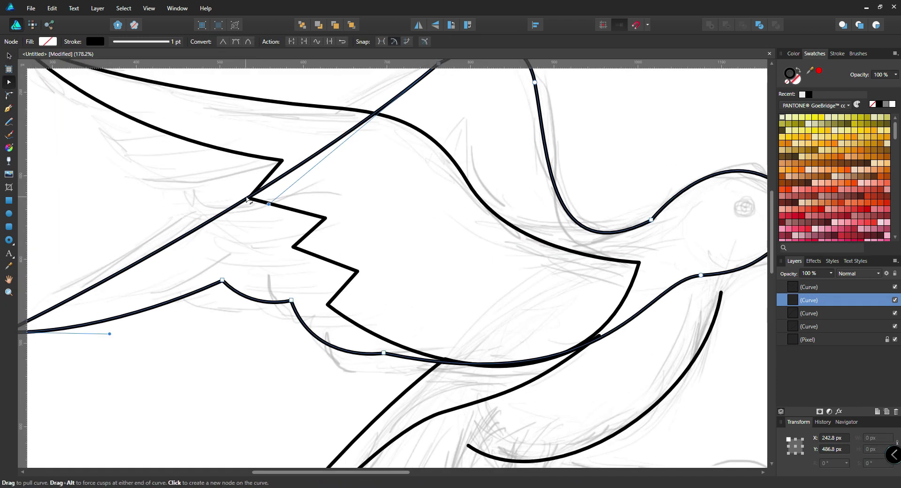
{"action": "left_click", "coordinate": [291, 41]}
{"action": "left_click", "coordinate": [375, 113]}
{"action": "left_click", "coordinate": [291, 41]}
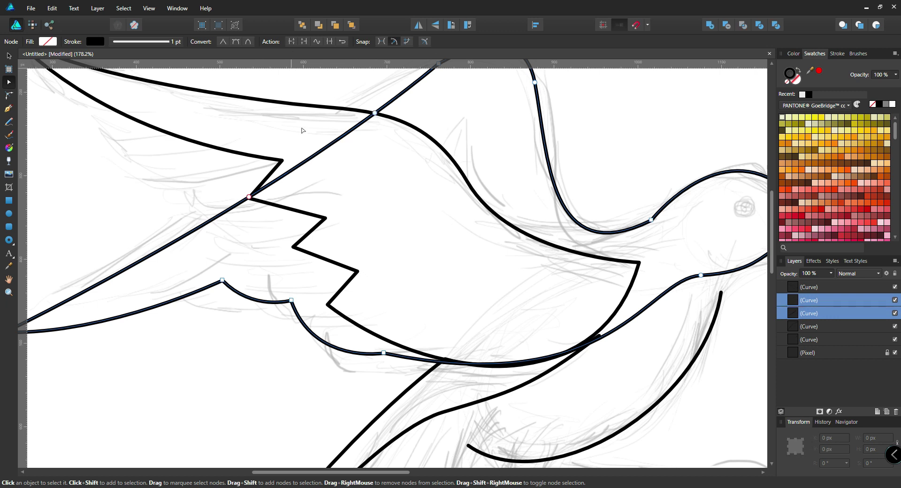
{"action": "left_click", "coordinate": [336, 181]}
{"action": "left_click", "coordinate": [309, 163]}
{"action": "key", "text": "Delete"}
Step: Draw a closed tail feather below the outer one with the Pen tool and curve its bottom edge outward
{"action": "left_click", "coordinate": [599, 336]}
{"action": "left_click_drag", "start_coordinate": [290, 400], "coordinate": [244, 487]}
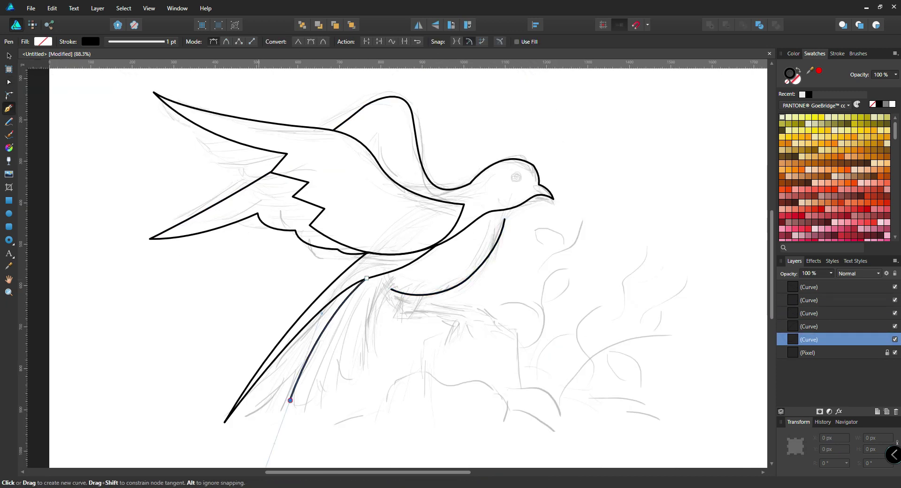
{"action": "left_click", "coordinate": [290, 400], "text": "alt"}
{"action": "left_click_drag", "start_coordinate": [245, 417], "coordinate": [221, 414]}
{"action": "left_click", "coordinate": [244, 417], "text": "alt"}
{"action": "left_click_drag", "start_coordinate": [367, 278], "coordinate": [431, 249]}
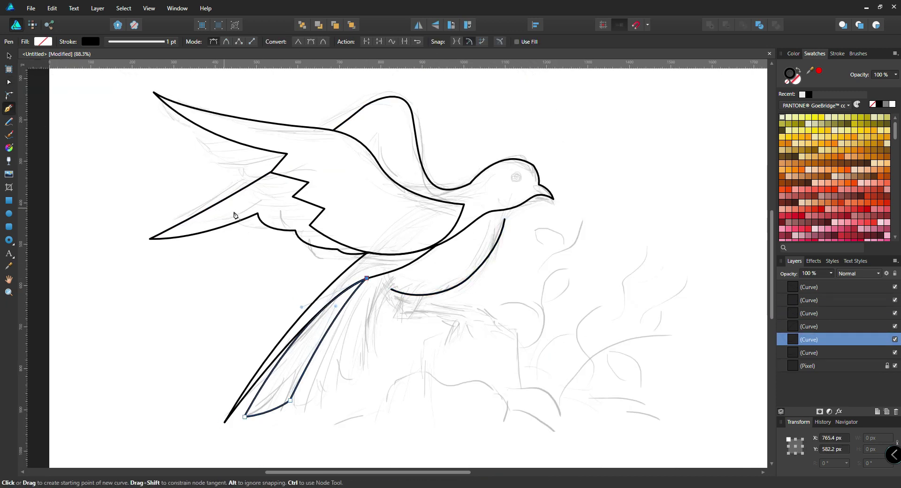
{"action": "left_click", "coordinate": [9, 82]}
{"action": "left_click_drag", "start_coordinate": [267, 413], "coordinate": [268, 416]}
Step: Fill the new tail feather with a tan swatch from the PANTONE GoeBridge palette
{"action": "scroll", "coordinate": [882, 209], "scroll_direction": "down", "scroll_amount": 10}
{"action": "left_click", "coordinate": [815, 105]}
{"action": "left_click", "coordinate": [804, 116]}
{"action": "left_click", "coordinate": [9, 56]}
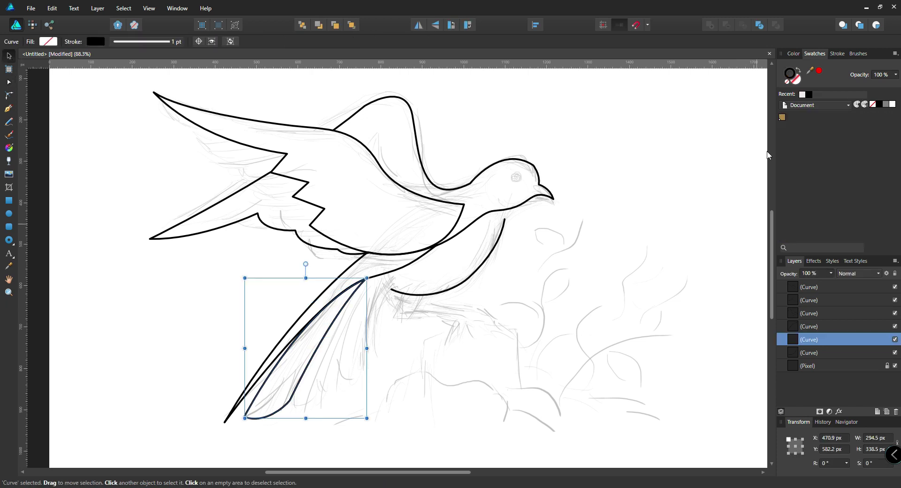
{"action": "left_click", "coordinate": [796, 80]}
{"action": "left_click", "coordinate": [782, 117]}
{"action": "left_click", "coordinate": [804, 105]}
{"action": "left_click", "coordinate": [810, 182]}
{"action": "scroll", "coordinate": [829, 192], "scroll_direction": "down", "scroll_amount": 10}
{"action": "left_click", "coordinate": [870, 158]}
{"action": "left_click", "coordinate": [884, 146]}
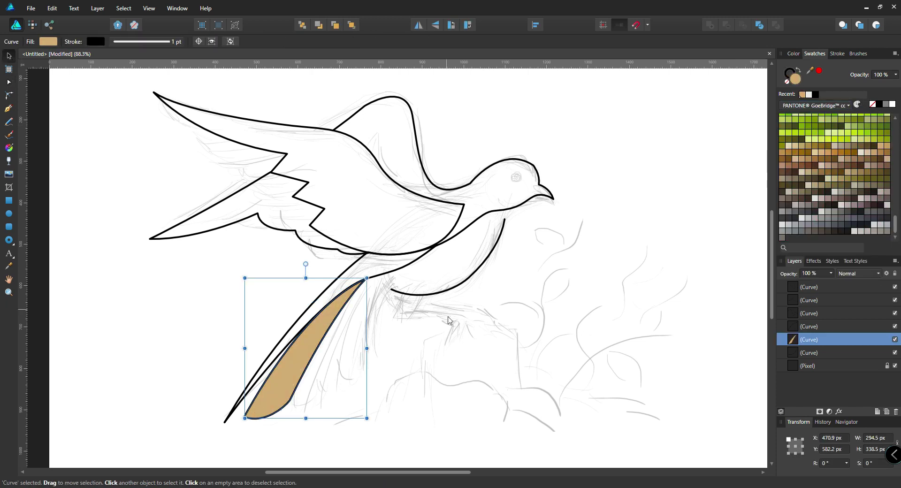
Step: Extend the breast arc with the Pen tool up the throat to the tip of the beak
{"action": "left_click", "coordinate": [463, 313]}
{"action": "left_click", "coordinate": [9, 109]}
{"action": "scroll", "coordinate": [531, 208], "scroll_direction": "up", "scroll_amount": 3}
{"action": "left_click", "coordinate": [571, 193]}
{"action": "mouse_move", "coordinate": [484, 229]}
{"action": "left_mouse_down"}
{"action": "mouse_move", "coordinate": [474, 259]}
{"action": "mouse_move", "coordinate": [455, 262]}
{"action": "mouse_move", "coordinate": [497, 229]}
{"action": "left_mouse_up"}
Step: Adjust the node at the crown of the head and reshape the breast and throat curve to follow the sketch
{"action": "left_click", "coordinate": [9, 82]}
{"action": "left_click", "coordinate": [536, 135]}
{"action": "left_click_drag", "start_coordinate": [536, 134], "coordinate": [531, 132]}
{"action": "left_click", "coordinate": [441, 254]}
{"action": "left_click", "coordinate": [480, 246]}
{"action": "mouse_move", "coordinate": [484, 230]}
{"action": "left_mouse_down"}
{"action": "mouse_move", "coordinate": [497, 229]}
{"action": "mouse_move", "coordinate": [478, 234]}
{"action": "left_mouse_up"}
{"action": "left_click", "coordinate": [519, 207], "text": "shift"}
{"action": "left_click", "coordinate": [330, 41]}
{"action": "key", "text": "Delete"}
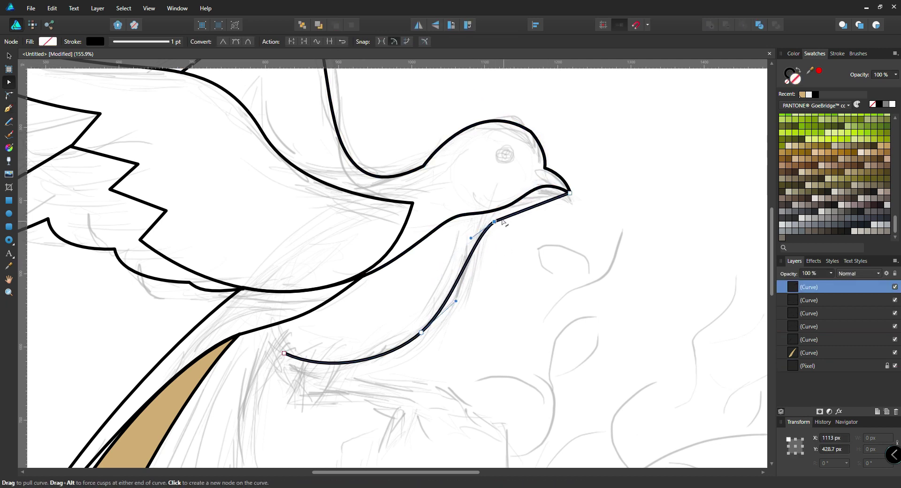
{"action": "scroll", "coordinate": [501, 258], "scroll_direction": "down", "scroll_amount": 7}
{"action": "scroll", "coordinate": [480, 347], "scroll_direction": "up", "scroll_amount": 4}
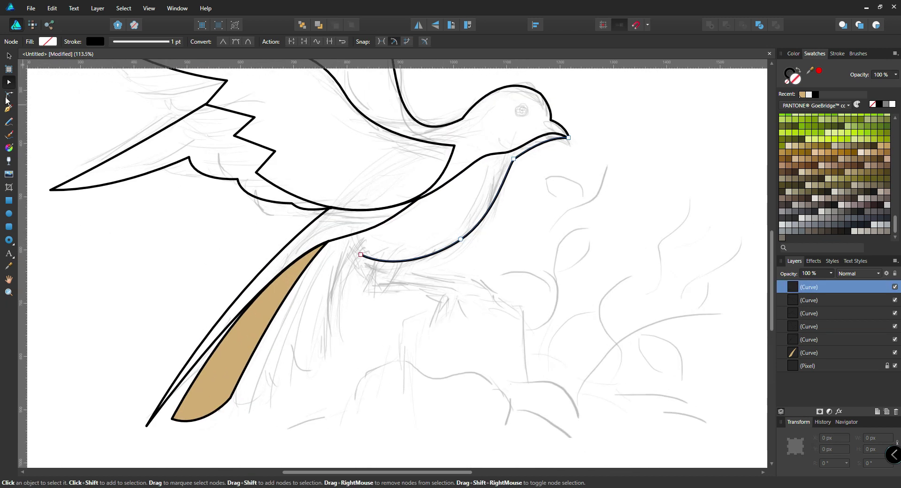
Step: Draw a closed, rounded tail feather from the rump down to the right of the tan feather
{"action": "left_click", "coordinate": [9, 108]}
{"action": "left_click", "coordinate": [366, 245]}
{"action": "left_click_drag", "start_coordinate": [326, 360], "coordinate": [315, 446]}
{"action": "left_click", "coordinate": [326, 360], "text": "alt"}
{"action": "left_click_drag", "start_coordinate": [275, 389], "coordinate": [243, 391]}
{"action": "left_click_drag", "start_coordinate": [366, 245], "coordinate": [404, 246]}
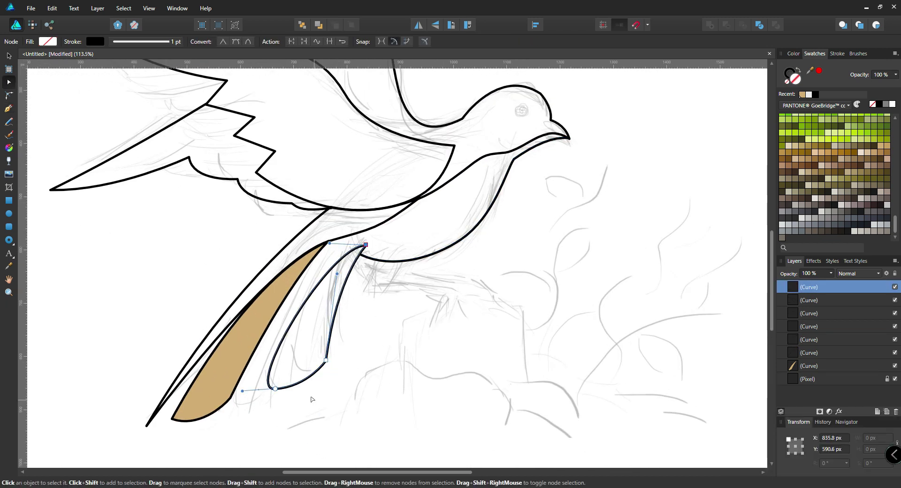
{"action": "key", "text": "a"}
Step: Draw a pointed feather curve with the Pen tool between the tan feather and the rounded one
{"action": "scroll", "coordinate": [447, 258], "scroll_direction": "down", "scroll_amount": 3}
{"action": "scroll", "coordinate": [312, 257], "scroll_direction": "up", "scroll_amount": 3}
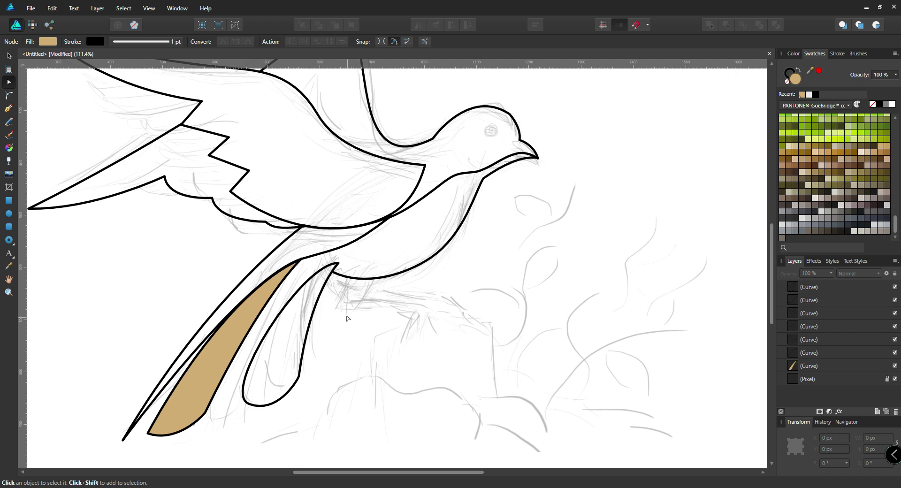
{"action": "key", "text": "p"}
{"action": "left_click", "coordinate": [332, 272]}
{"action": "left_click", "coordinate": [227, 397]}
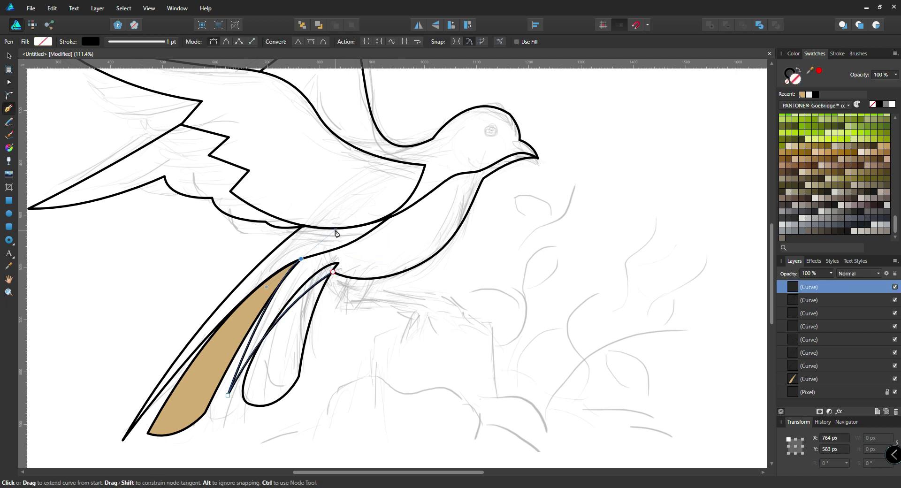
Step: Align the feather nodes at the rump, bend the pointed feather's edge and lengthen its tip downward
{"action": "key", "text": "a"}
{"action": "left_click", "coordinate": [333, 274]}
{"action": "left_click_drag", "start_coordinate": [297, 272], "coordinate": [279, 304]}
{"action": "left_click", "coordinate": [228, 396]}
{"action": "left_click_drag", "start_coordinate": [228, 397], "coordinate": [213, 419]}
{"action": "left_click", "coordinate": [435, 322]}
{"action": "left_click_drag", "start_coordinate": [435, 322], "coordinate": [421, 329]}
Step: Draw the bird's triangular thigh below the belly and the two curved lines of the lower leg
{"action": "key", "text": "p"}
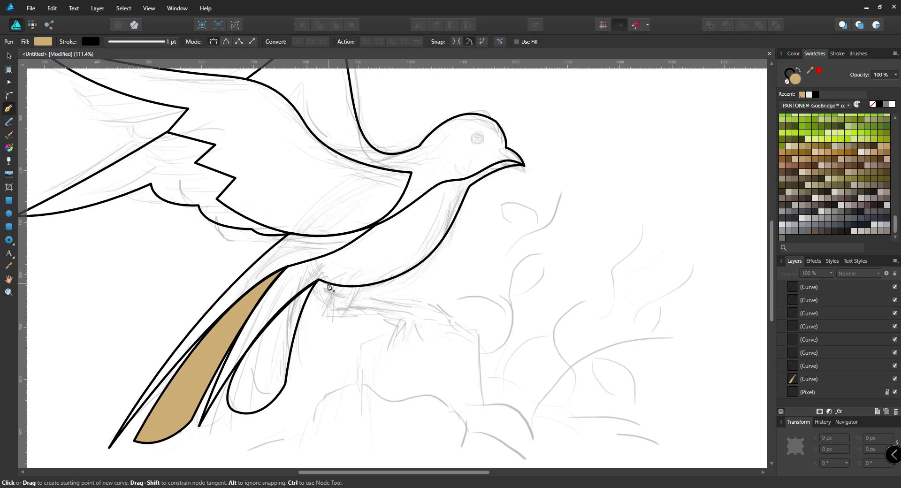
{"action": "left_click", "coordinate": [326, 312]}
{"action": "left_click", "coordinate": [362, 284]}
{"action": "left_click", "coordinate": [340, 304]}
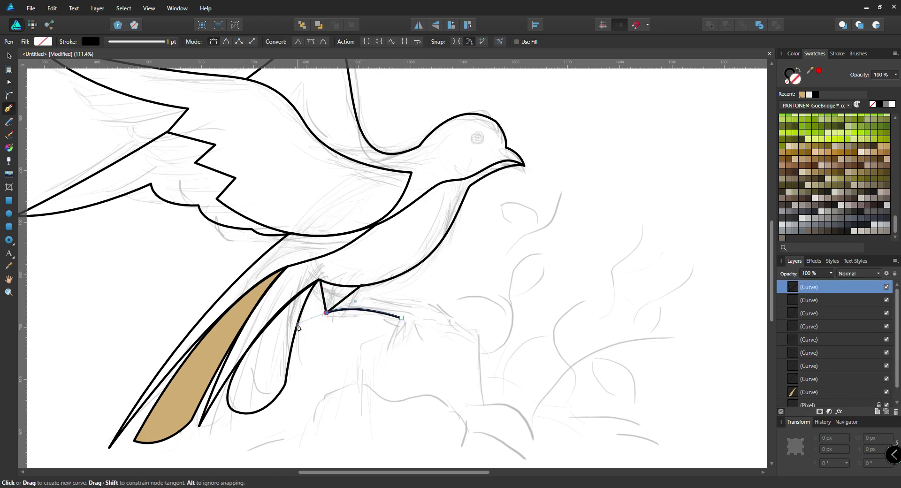
{"action": "mouse_move", "coordinate": [402, 318]}
{"action": "left_mouse_down"}
{"action": "mouse_move", "coordinate": [422, 338]}
{"action": "mouse_move", "coordinate": [419, 311]}
{"action": "left_mouse_up"}
Step: Draw the bird's foot with pointed claws at the end of the leg using the Pen tool
{"action": "left_click", "coordinate": [388, 349]}
{"action": "left_click", "coordinate": [426, 320]}
{"action": "left_click", "coordinate": [435, 330]}
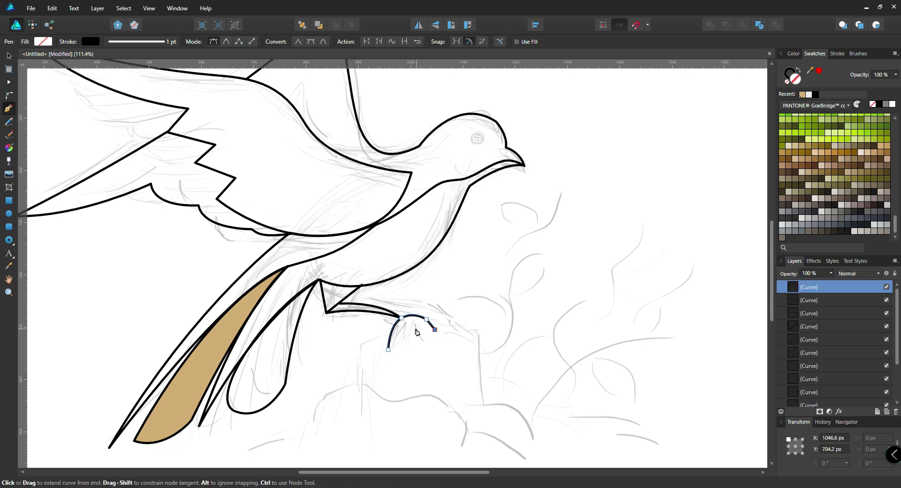
{"action": "left_click", "coordinate": [416, 359]}
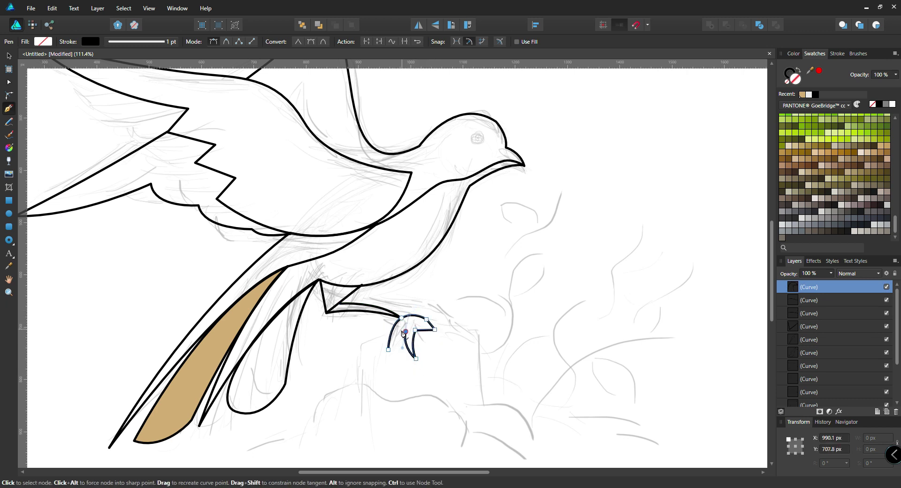
Step: Adjust the nodes of the lower leg lines so that they bend smoothly into the foot
{"action": "key", "text": "a"}
{"action": "left_click", "coordinate": [388, 312]}
{"action": "left_click_drag", "start_coordinate": [402, 319], "coordinate": [374, 300]}
{"action": "left_click", "coordinate": [421, 318]}
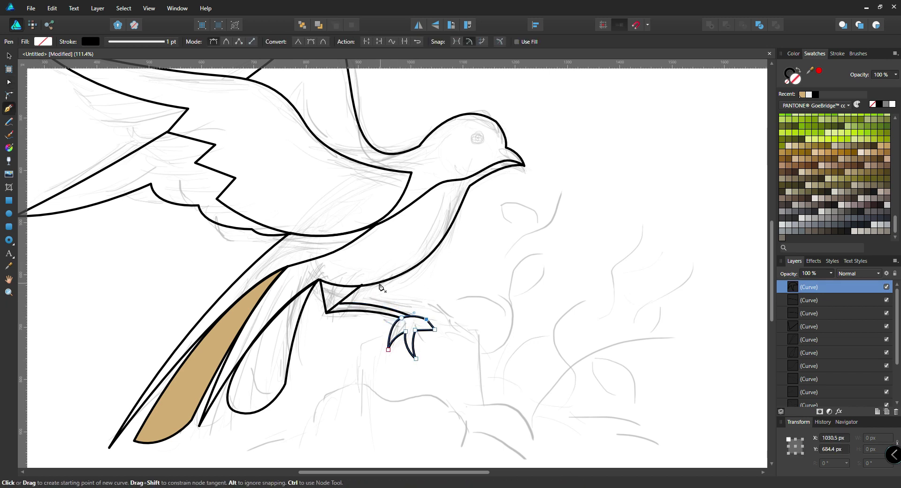
{"action": "scroll", "coordinate": [354, 284], "scroll_direction": "up", "scroll_amount": 5}
{"action": "left_click", "coordinate": [347, 293]}
{"action": "left_click_drag", "start_coordinate": [313, 338], "coordinate": [308, 333]}
{"action": "left_click_drag", "start_coordinate": [396, 330], "coordinate": [424, 332]}
Step: Reshape the front claw and the top of the foot by moving their nodes and curve handles
{"action": "left_click", "coordinate": [555, 388]}
{"action": "left_click_drag", "start_coordinate": [563, 388], "coordinate": [550, 274]}
{"action": "left_click_drag", "start_coordinate": [535, 267], "coordinate": [534, 267]}
{"action": "left_click_drag", "start_coordinate": [558, 295], "coordinate": [556, 275]}
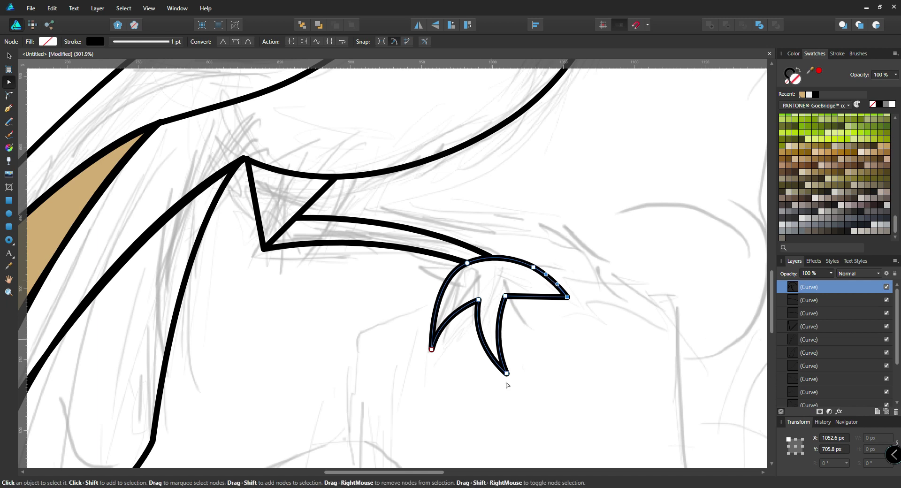
{"action": "left_click_drag", "start_coordinate": [457, 186], "coordinate": [474, 273]}
{"action": "scroll", "coordinate": [308, 331], "scroll_direction": "down", "scroll_amount": 6}
{"action": "left_click", "coordinate": [329, 248]}
{"action": "key", "text": "p"}
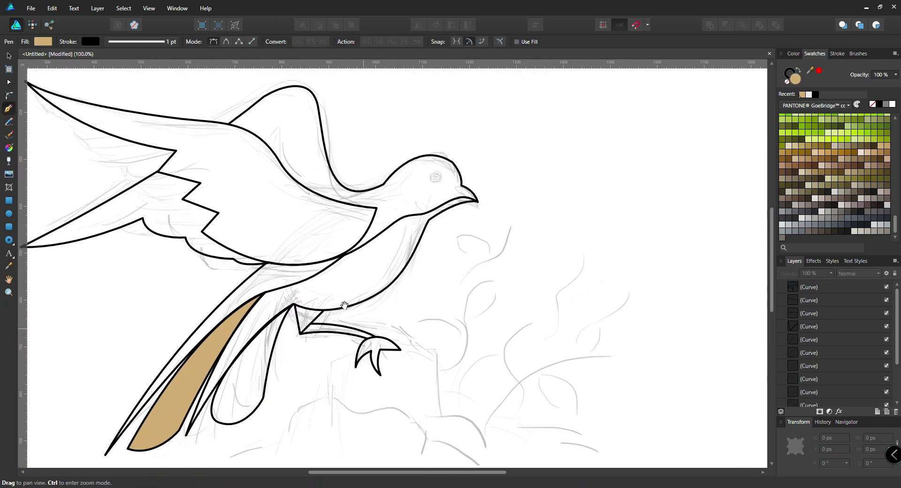
Step: Draw the short angled line of the second leg's thigh just below the belly using the Pen tool
{"action": "scroll", "coordinate": [348, 315], "scroll_direction": "up", "scroll_amount": 3}
{"action": "left_click", "coordinate": [333, 330]}
{"action": "left_click", "coordinate": [345, 304]}
{"action": "key", "text": "Escape"}
Step: Draw the second lower leg as a narrow closed curved shape running from the thigh down to the ankle
{"action": "left_click", "coordinate": [340, 317]}
{"action": "left_click_drag", "start_coordinate": [475, 355], "coordinate": [487, 363]}
{"action": "left_click", "coordinate": [500, 376]}
{"action": "left_click", "coordinate": [479, 377]}
{"action": "key", "text": "ctrl+z"}
{"action": "left_click", "coordinate": [457, 356]}
{"action": "key", "text": "ctrl+z"}
{"action": "left_click", "coordinate": [475, 355], "text": "alt"}
{"action": "left_click", "coordinate": [457, 356]}
{"action": "left_click_drag", "start_coordinate": [333, 329], "coordinate": [275, 323]}
{"action": "key", "text": "Escape"}
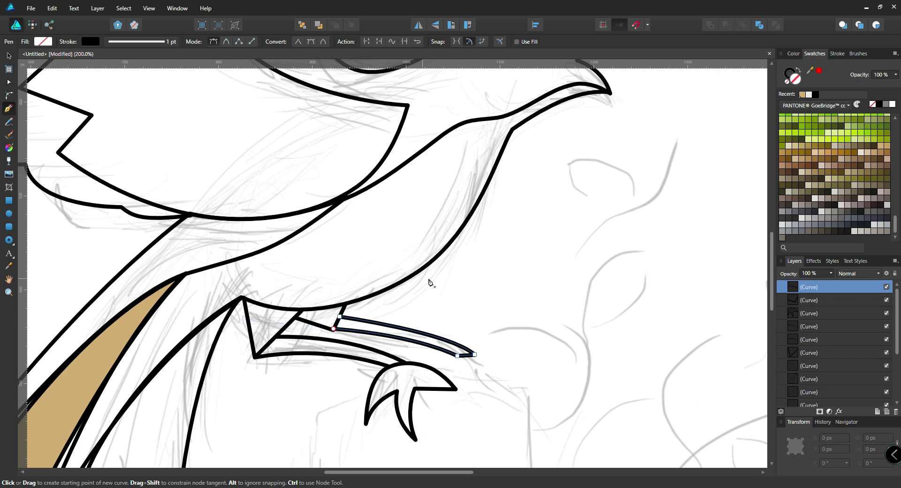
Step: Trace the stump's upper outline with pen curves from its low left end up to the rounded top beneath the feet
{"action": "scroll", "coordinate": [244, 371], "scroll_direction": "down", "scroll_amount": 5}
{"action": "key", "text": "ctrl+d"}
{"action": "left_click", "coordinate": [215, 382]}
{"action": "left_click_drag", "start_coordinate": [280, 354], "coordinate": [313, 363]}
{"action": "left_click", "coordinate": [280, 354], "text": "alt"}
{"action": "left_click_drag", "start_coordinate": [309, 322], "coordinate": [339, 311]}
{"action": "left_click_drag", "start_coordinate": [336, 296], "coordinate": [322, 277]}
{"action": "left_click_drag", "start_coordinate": [411, 270], "coordinate": [445, 297]}
{"action": "key", "text": "ctrl+z"}
{"action": "left_click_drag", "start_coordinate": [386, 259], "coordinate": [566, 355]}
{"action": "left_click", "coordinate": [387, 260], "text": "alt"}
{"action": "left_click", "coordinate": [439, 262], "text": "alt"}
Step: Continue the stump outline around its right arm and inner hollow, then close it along a flat base
{"action": "left_click_drag", "start_coordinate": [516, 344], "coordinate": [487, 346]}
{"action": "key", "text": "ctrl+z"}
{"action": "left_click", "coordinate": [559, 338], "text": "alt"}
{"action": "left_click_drag", "start_coordinate": [451, 332], "coordinate": [364, 333]}
{"action": "left_click_drag", "start_coordinate": [362, 338], "coordinate": [321, 357]}
{"action": "left_click_drag", "start_coordinate": [398, 364], "coordinate": [433, 357]}
{"action": "left_click_drag", "start_coordinate": [469, 388], "coordinate": [479, 404]}
{"action": "left_click", "coordinate": [213, 392]}
{"action": "left_click", "coordinate": [215, 381]}
Step: Draw a closed bush outline with a flat base and scalloped top overlapping the stump
{"action": "mouse_move", "coordinate": [474, 301]}
{"action": "left_mouse_down"}
{"action": "mouse_move", "coordinate": [472, 327]}
{"action": "mouse_move", "coordinate": [441, 321]}
{"action": "left_mouse_up"}
{"action": "left_click", "coordinate": [339, 401]}
{"action": "left_click", "coordinate": [527, 402]}
{"action": "left_click", "coordinate": [481, 356], "text": "alt"}
{"action": "left_click_drag", "start_coordinate": [415, 329], "coordinate": [272, 378]}
{"action": "left_click", "coordinate": [415, 329], "text": "alt"}
{"action": "left_click", "coordinate": [356, 331], "text": "alt"}
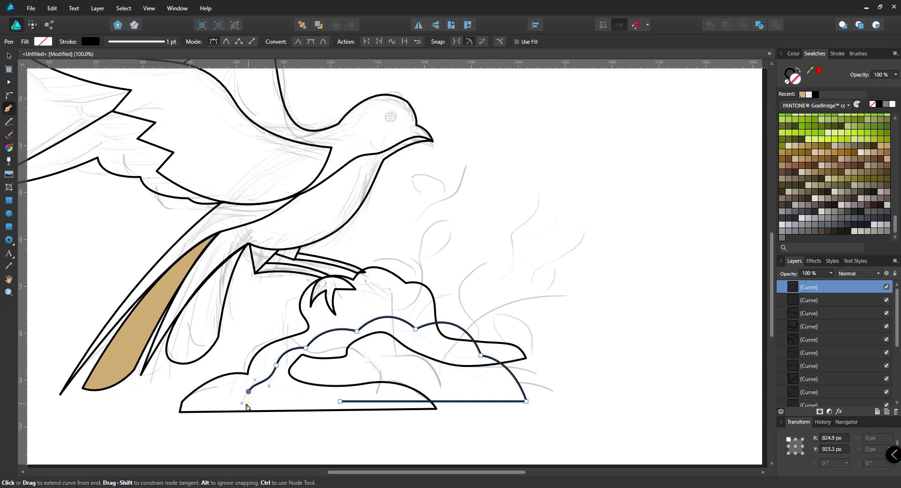
{"action": "scroll", "coordinate": [490, 317], "scroll_direction": "down", "scroll_amount": 3}
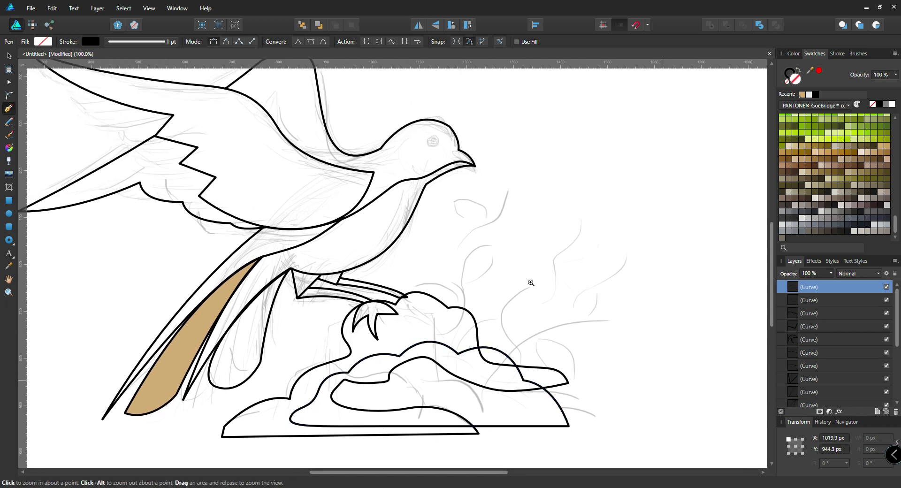
Step: Hide the pixel layer that holds the bird sketch
{"action": "scroll", "coordinate": [825, 404], "scroll_direction": "down", "scroll_amount": 5}
{"action": "left_click", "coordinate": [886, 392]}
{"action": "key", "text": "space"}
Step: Fill the front wing with a golden brown swatch after trying several browns from the PANTONE palette
{"action": "left_click", "coordinate": [822, 352]}
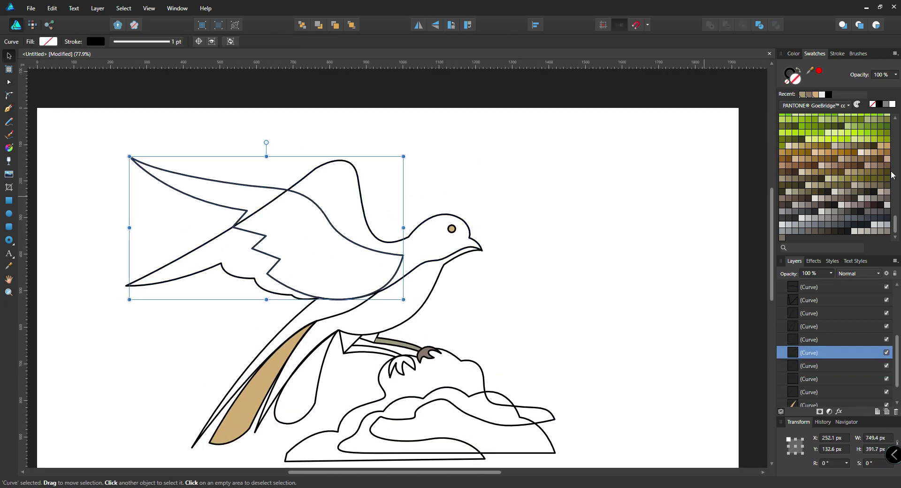
{"action": "left_click", "coordinate": [842, 171]}
{"action": "scroll", "coordinate": [842, 172], "scroll_direction": "up", "scroll_amount": 1}
{"action": "scroll", "coordinate": [856, 226], "scroll_direction": "up", "scroll_amount": 1}
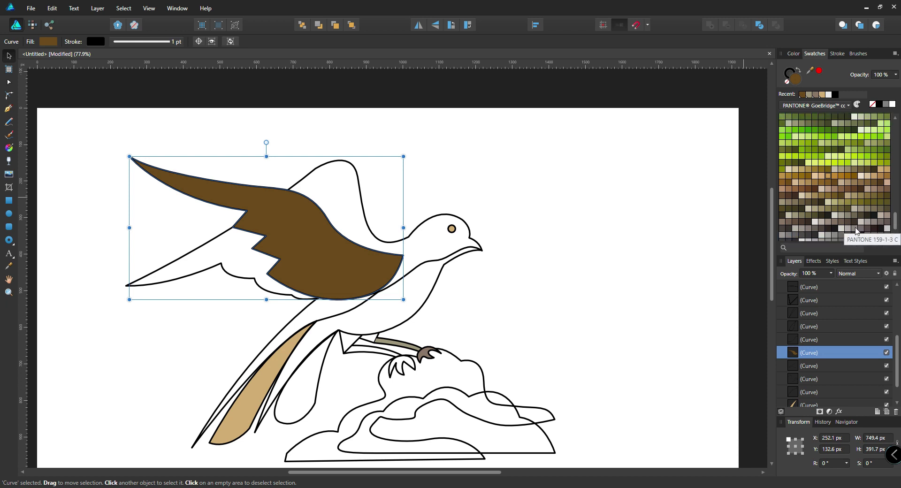
{"action": "left_click", "coordinate": [855, 226]}
{"action": "scroll", "coordinate": [863, 224], "scroll_direction": "down", "scroll_amount": 1}
{"action": "left_click", "coordinate": [854, 191]}
{"action": "left_click", "coordinate": [841, 175]}
{"action": "left_click", "coordinate": [842, 165]}
{"action": "left_click", "coordinate": [795, 162]}
Step: Fill the head shape and the rear wing together with the grey-brown swatch
{"action": "left_click", "coordinate": [356, 169]}
{"action": "left_click", "coordinate": [183, 254], "text": "shift"}
{"action": "scroll", "coordinate": [875, 186], "scroll_direction": "up", "scroll_amount": 10}
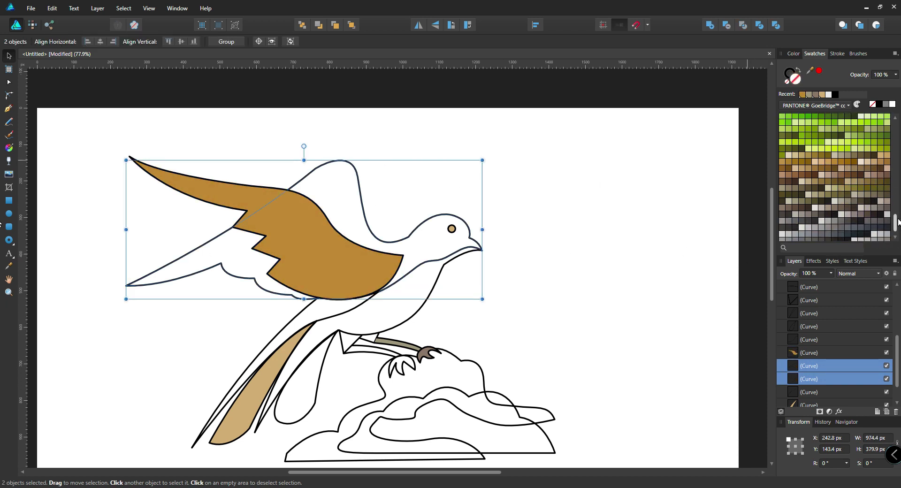
{"action": "left_click", "coordinate": [802, 96]}
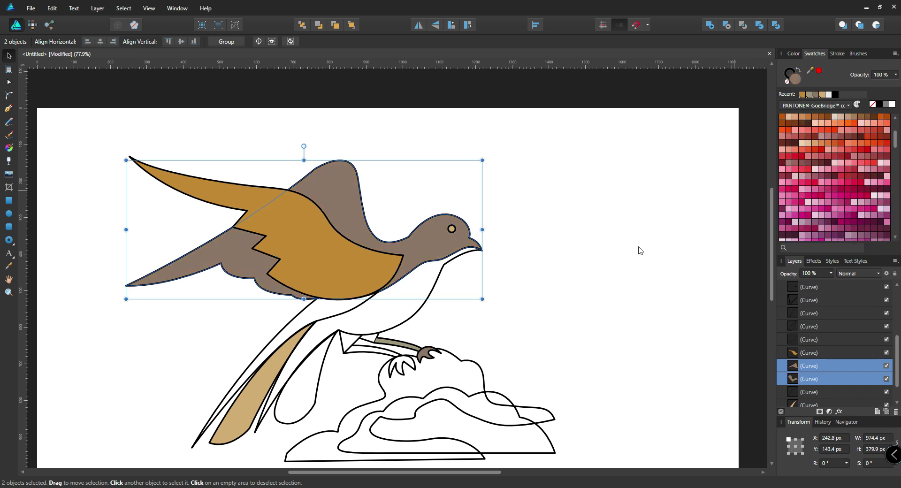
Step: Fill the long outermost tail feather below the wing with a light orange swatch
{"action": "left_click", "coordinate": [336, 318]}
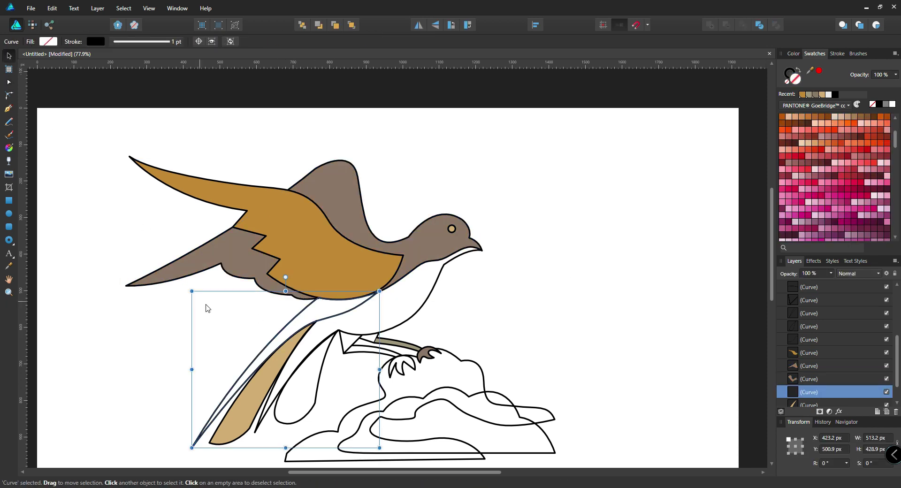
{"action": "scroll", "coordinate": [847, 151], "scroll_direction": "up", "scroll_amount": 1}
{"action": "left_click", "coordinate": [844, 133]}
{"action": "scroll", "coordinate": [854, 125], "scroll_direction": "up", "scroll_amount": 2}
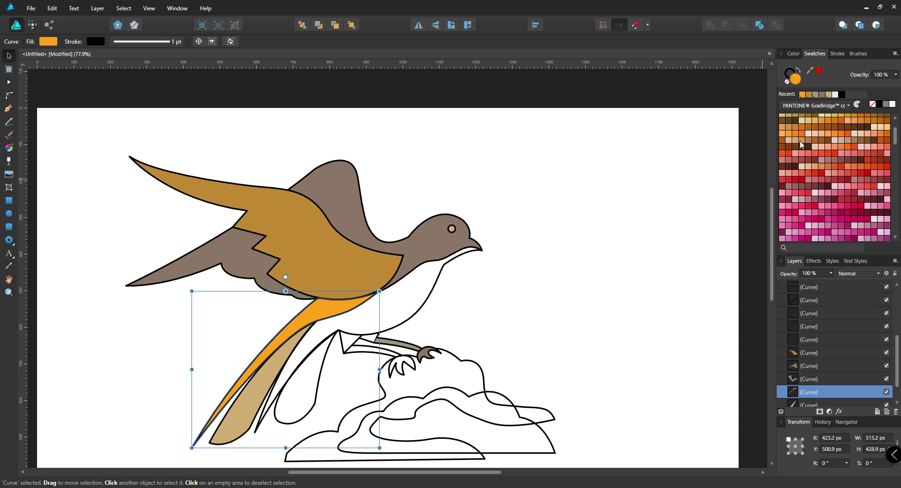
{"action": "left_click", "coordinate": [862, 118]}
{"action": "left_click", "coordinate": [790, 137]}
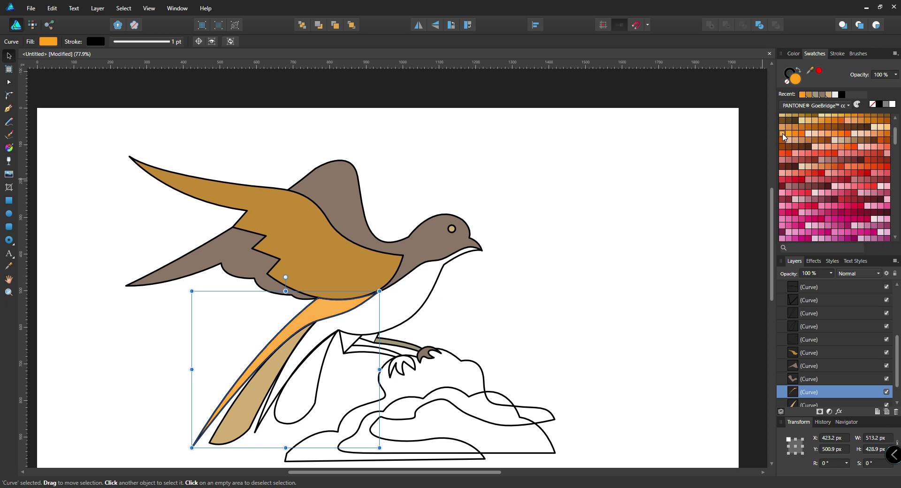
Step: Fill the bird's breast and belly shape with a red swatch
{"action": "left_click", "coordinate": [427, 303]}
{"action": "left_click", "coordinate": [854, 150]}
{"action": "key", "text": "ctrl+z"}
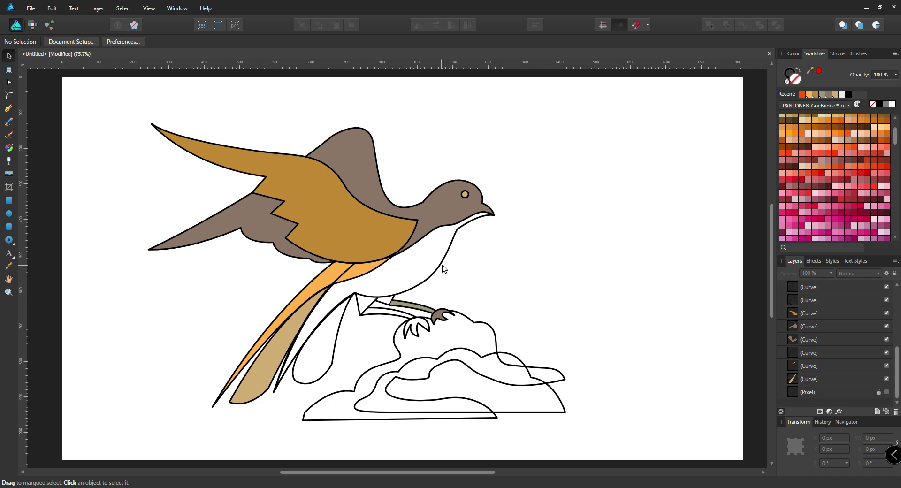
{"action": "left_click", "coordinate": [444, 268]}
{"action": "left_click", "coordinate": [855, 150]}
{"action": "scroll", "coordinate": [860, 176], "scroll_direction": "down", "scroll_amount": 3}
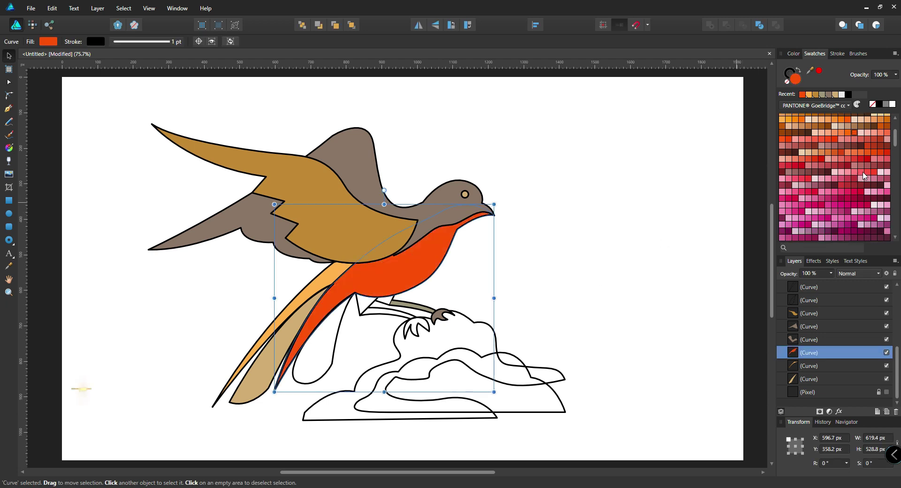
{"action": "left_click", "coordinate": [622, 213]}
Step: Fill the rounded tail feather behind the leg with the golden brown sampled from the front wing
{"action": "left_click", "coordinate": [332, 353]}
{"action": "key", "text": "i"}
{"action": "left_click", "coordinate": [396, 233]}
{"action": "key", "text": "v"}
Step: Change the beige middle tail feather's fill to dark brown using the colour wheel
{"action": "left_click", "coordinate": [272, 365]}
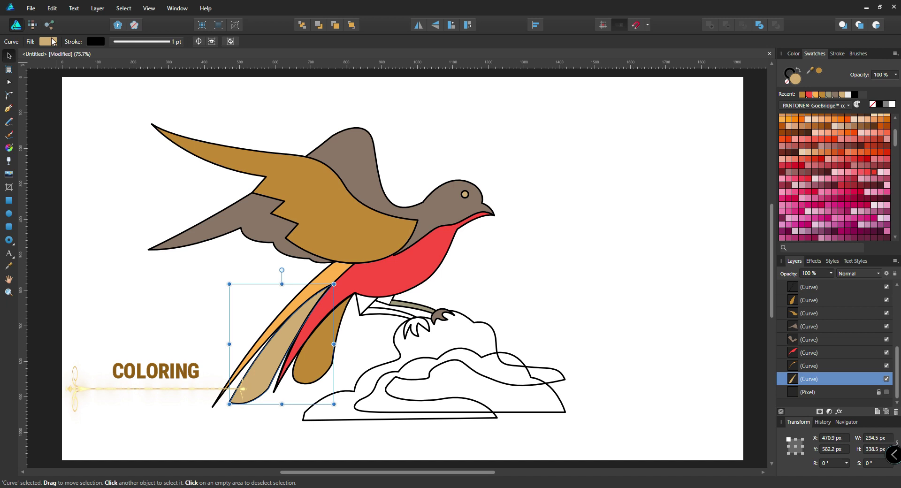
{"action": "left_click", "coordinate": [51, 40]}
{"action": "mouse_move", "coordinate": [84, 126]}
{"action": "left_mouse_down"}
{"action": "mouse_move", "coordinate": [111, 123]}
{"action": "mouse_move", "coordinate": [111, 139]}
{"action": "mouse_move", "coordinate": [95, 114]}
{"action": "left_mouse_up"}
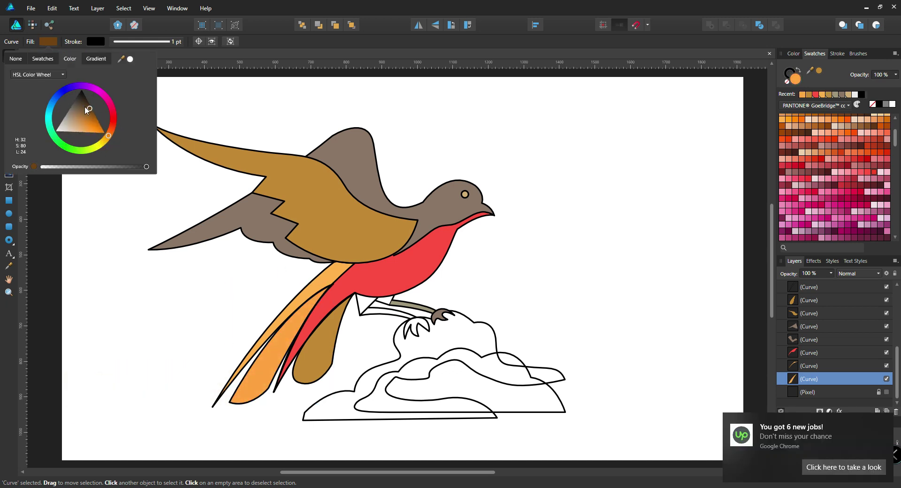
Step: Move the end nodes of the head shape and rear wing so their edges tuck under the front wing
{"action": "left_click", "coordinate": [465, 277]}
{"action": "key", "text": "a"}
{"action": "scroll", "coordinate": [390, 234], "scroll_direction": "up", "scroll_amount": 5}
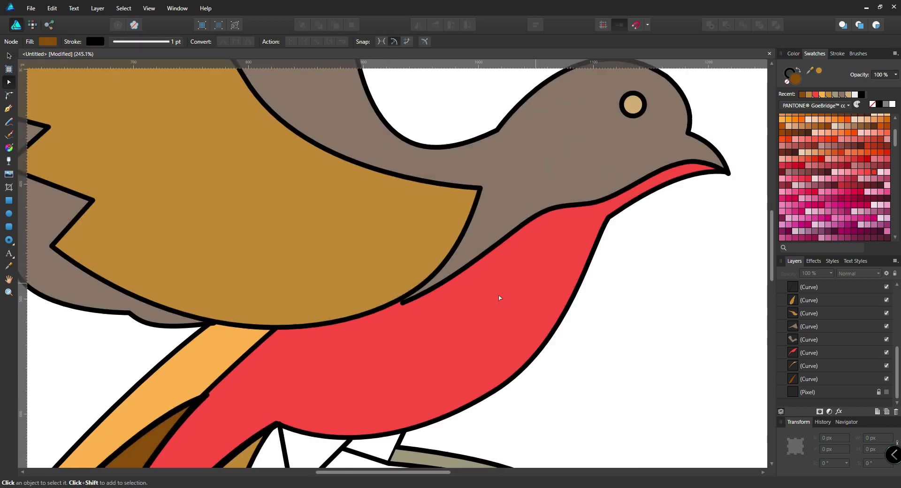
{"action": "left_click", "coordinate": [415, 288]}
{"action": "left_click", "coordinate": [462, 259]}
{"action": "left_click_drag", "start_coordinate": [402, 304], "coordinate": [372, 332]}
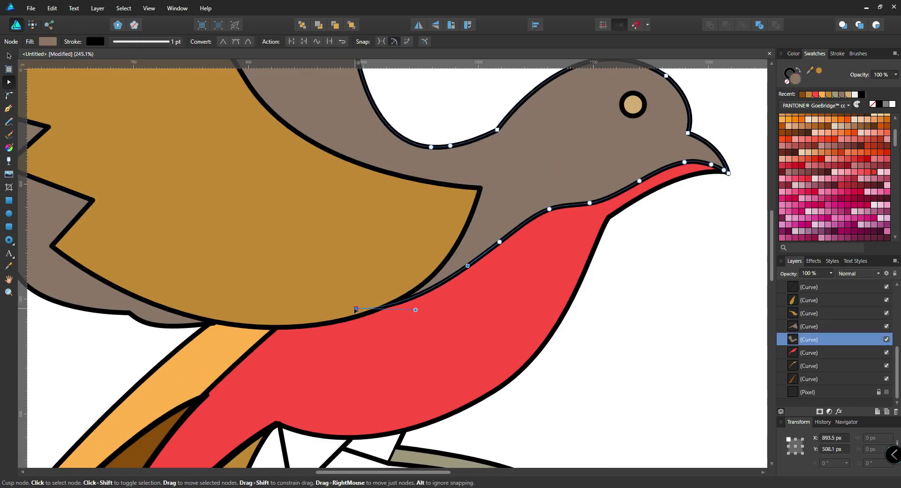
{"action": "left_click", "coordinate": [285, 322]}
{"action": "left_click_drag", "start_coordinate": [285, 322], "coordinate": [292, 319]}
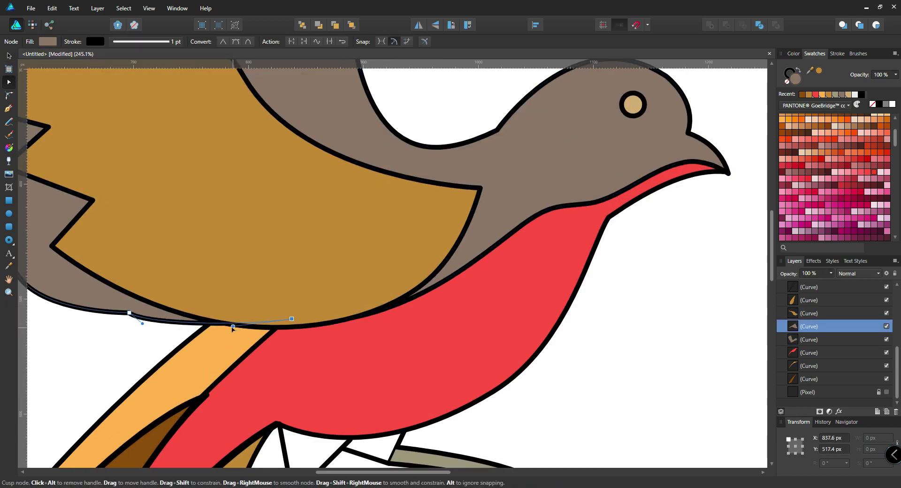
{"action": "mouse_move", "coordinate": [449, 230]}
{"action": "left_mouse_down"}
{"action": "mouse_move", "coordinate": [343, 244]}
{"action": "mouse_move", "coordinate": [415, 180]}
{"action": "mouse_move", "coordinate": [423, 256]}
{"action": "mouse_move", "coordinate": [445, 233]}
{"action": "mouse_move", "coordinate": [426, 248]}
{"action": "mouse_move", "coordinate": [439, 238]}
{"action": "left_mouse_up"}
{"action": "left_click", "coordinate": [415, 179]}
Step: Change the bird's eye fill to white
{"action": "left_click", "coordinate": [519, 236]}
{"action": "left_click", "coordinate": [47, 42]}
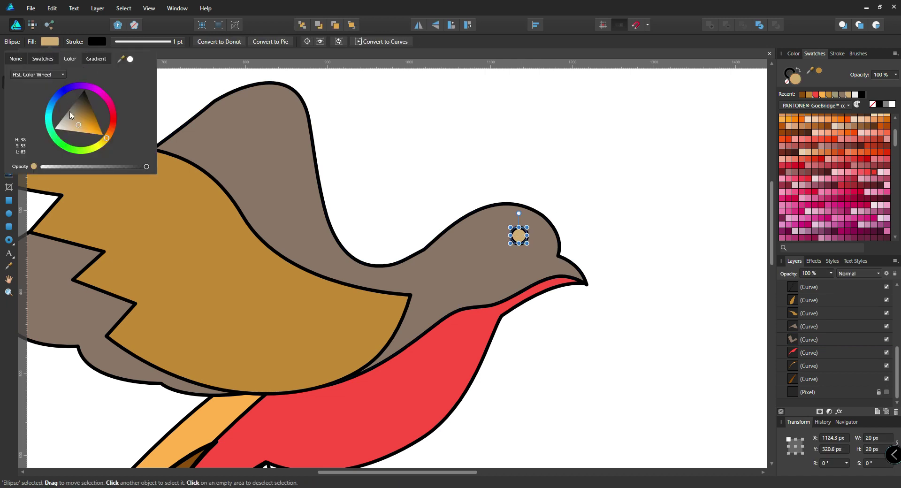
{"action": "left_click", "coordinate": [70, 112]}
{"action": "left_click", "coordinate": [570, 178]}
{"action": "left_click_drag", "start_coordinate": [574, 190], "coordinate": [392, 302]}
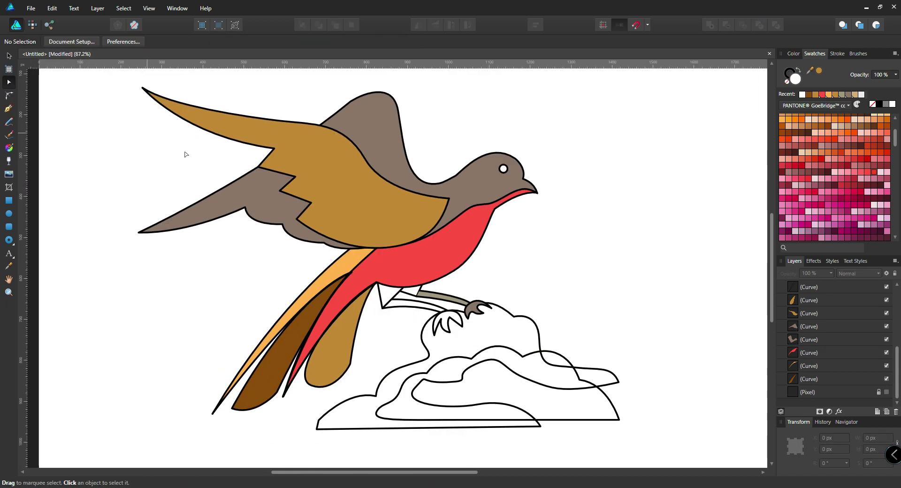
Step: Fill the triangular thigh with the head's grey-brown and move its layer below the red belly
{"action": "key", "text": "v"}
{"action": "left_click", "coordinate": [415, 294]}
{"action": "key", "text": "i"}
{"action": "left_click", "coordinate": [475, 183]}
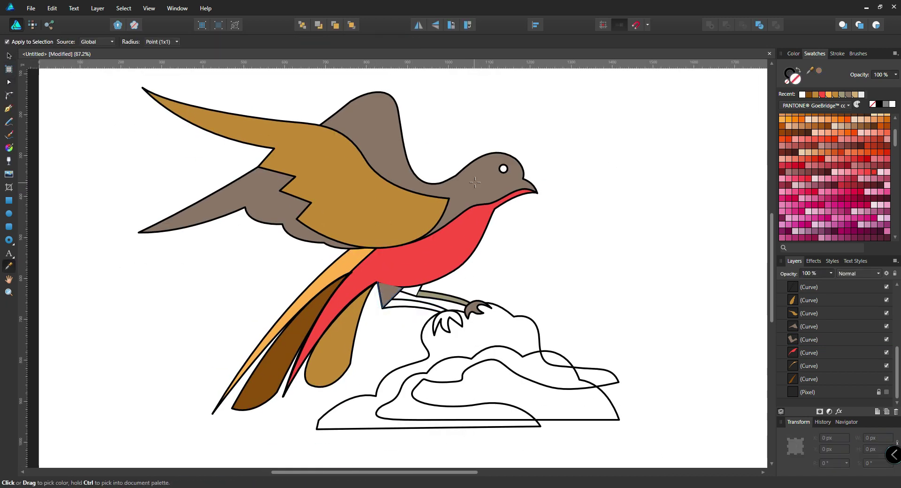
{"action": "scroll", "coordinate": [840, 342], "scroll_direction": "up", "scroll_amount": 4}
{"action": "left_click_drag", "start_coordinate": [838, 368], "coordinate": [819, 359]}
{"action": "scroll", "coordinate": [818, 367], "scroll_direction": "down", "scroll_amount": 2}
{"action": "key", "text": "v"}
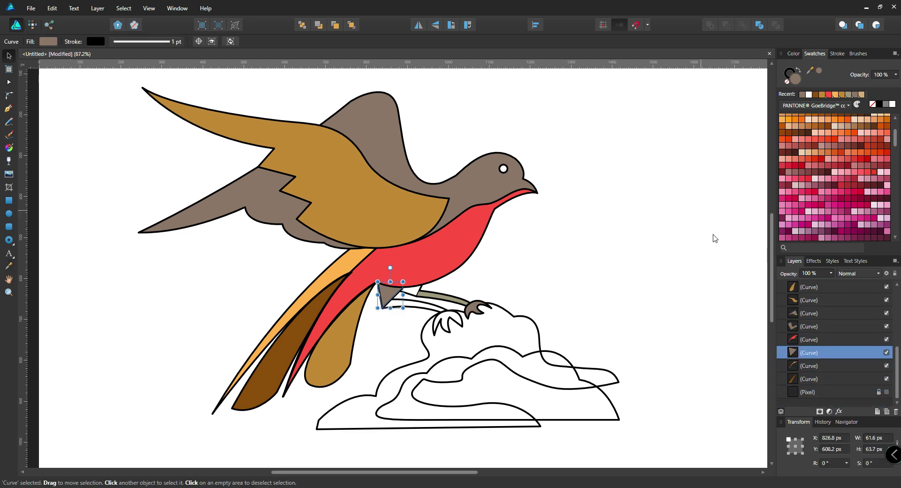
{"action": "left_click", "coordinate": [714, 238]}
Step: Fill the second thigh with the golden brown sampled from the front wing
{"action": "scroll", "coordinate": [432, 300], "scroll_direction": "up", "scroll_amount": 3}
{"action": "left_click", "coordinate": [409, 324]}
{"action": "key", "text": "i"}
{"action": "left_click", "coordinate": [361, 193]}
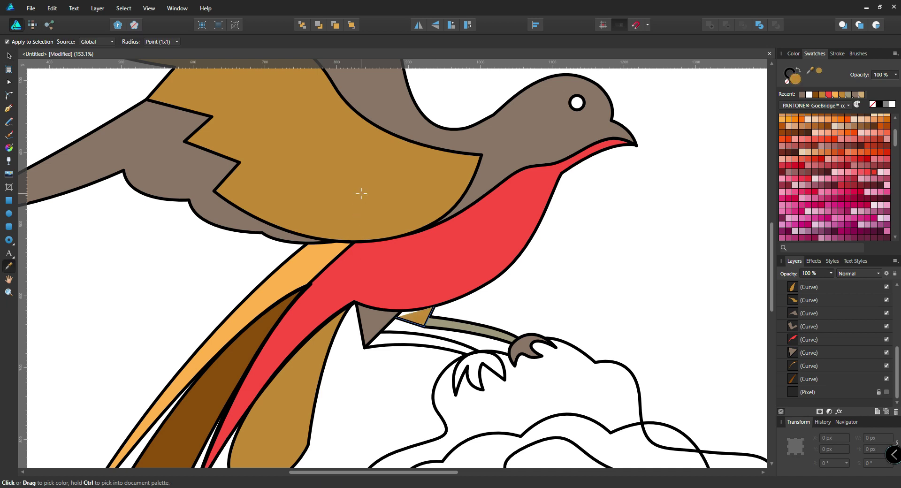
Step: Fill the stump shape with a dark golden brown swatch
{"action": "scroll", "coordinate": [851, 156], "scroll_direction": "down", "scroll_amount": 5}
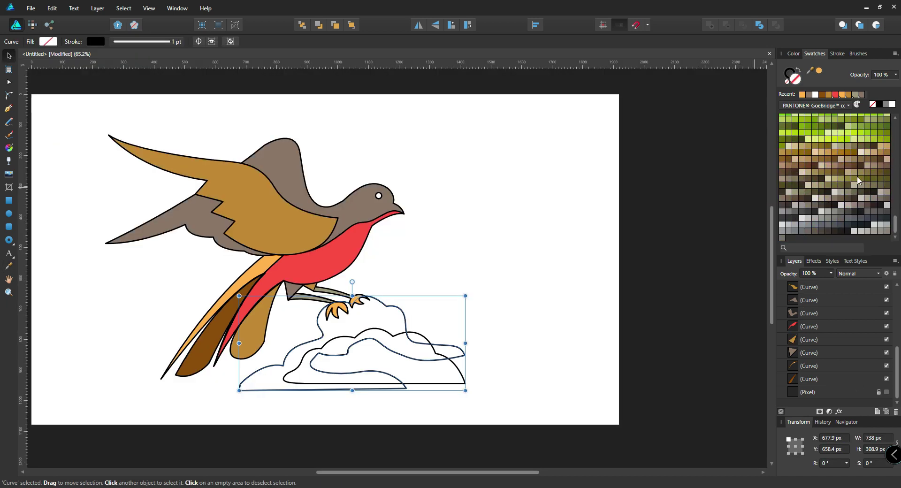
{"action": "left_click", "coordinate": [849, 154]}
{"action": "left_click", "coordinate": [505, 248]}
Step: Move and stretch the bush outline to about 675 × 226 px so it extends past the stump's right end
{"action": "left_click", "coordinate": [458, 366]}
{"action": "left_click_drag", "start_coordinate": [466, 383], "coordinate": [491, 384]}
{"action": "left_click_drag", "start_coordinate": [283, 355], "coordinate": [287, 356]}
{"action": "left_click_drag", "start_coordinate": [389, 328], "coordinate": [414, 318]}
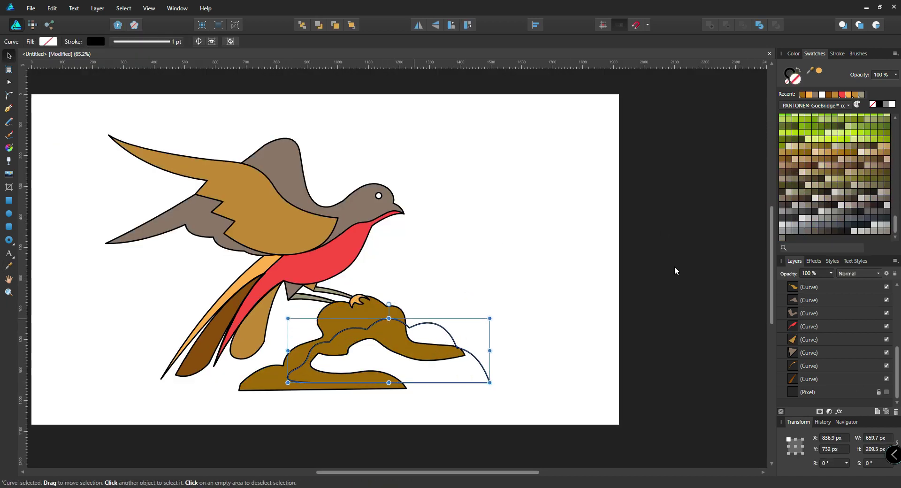
{"action": "left_click_drag", "start_coordinate": [489, 318], "coordinate": [494, 313]}
Step: Fill the bush with a light grey-beige swatch after trying darker tans
{"action": "left_click", "coordinate": [853, 147]}
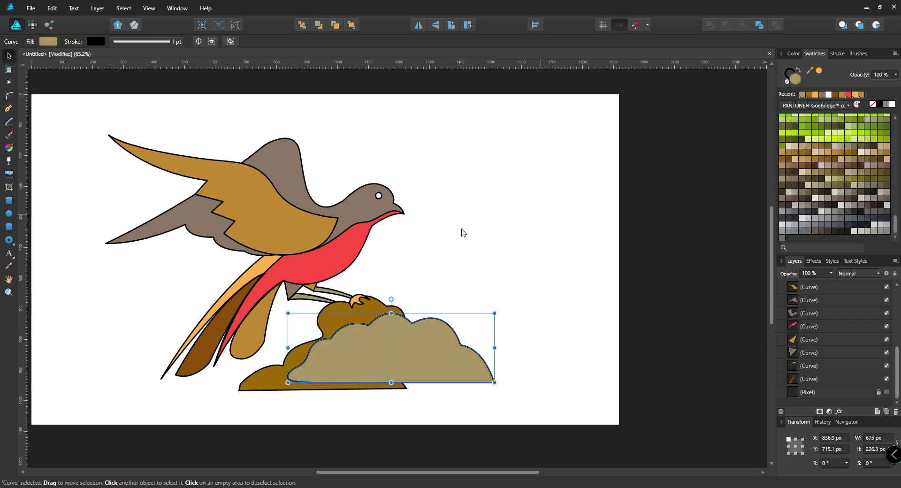
{"action": "left_click", "coordinate": [792, 163]}
{"action": "left_click", "coordinate": [831, 153]}
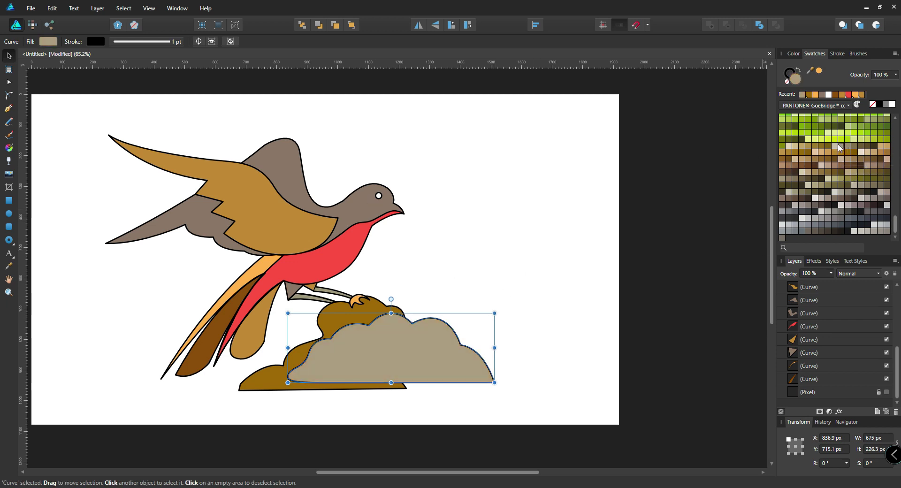
{"action": "left_click", "coordinate": [835, 146]}
{"action": "left_click", "coordinate": [526, 350]}
Step: Move the stump's layer down the stack so it sits behind the bird's feet
{"action": "left_click", "coordinate": [312, 298]}
{"action": "left_click", "coordinate": [329, 317]}
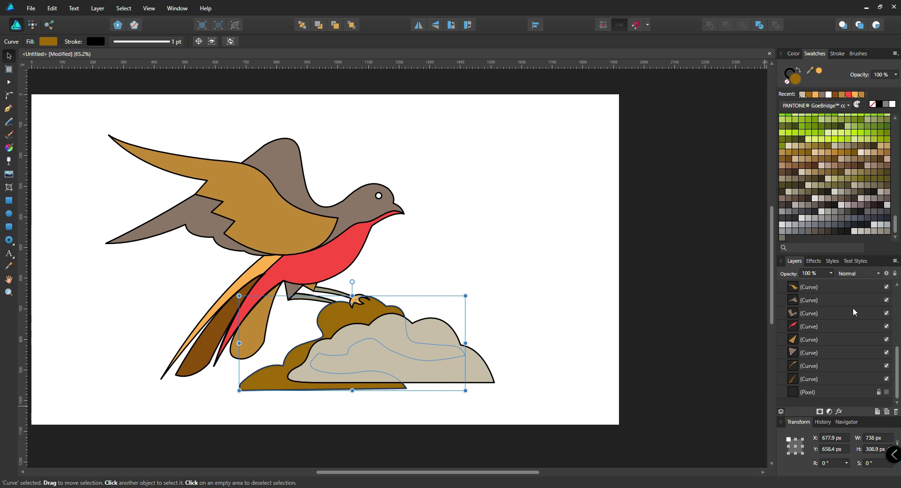
{"action": "scroll", "coordinate": [855, 313], "scroll_direction": "up", "scroll_amount": 3}
{"action": "left_click_drag", "start_coordinate": [847, 327], "coordinate": [839, 393]}
{"action": "left_click", "coordinate": [539, 389]}
Step: Duplicate the bush, mirror the copy horizontally, shrink it to about 361 × 159 px and place it in front
{"action": "left_click", "coordinate": [449, 376]}
{"action": "left_click_drag", "start_coordinate": [408, 348], "coordinate": [433, 376]}
{"action": "left_click_drag", "start_coordinate": [313, 376], "coordinate": [631, 377]}
{"action": "left_click_drag", "start_coordinate": [632, 342], "coordinate": [633, 362]}
{"action": "left_click_drag", "start_coordinate": [587, 395], "coordinate": [432, 390]}
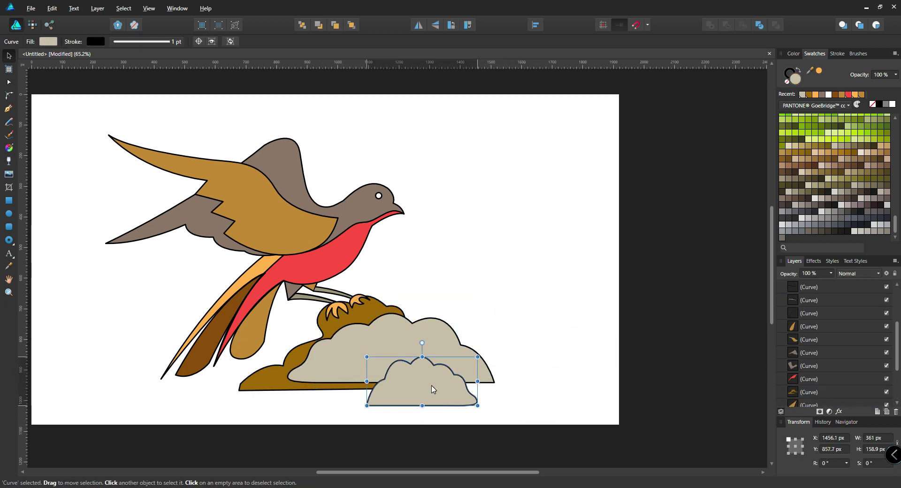
Step: Fill the small bush with a pale olive green swatch and shift it slightly to the left
{"action": "left_click", "coordinate": [835, 178]}
{"action": "left_click", "coordinate": [524, 301]}
{"action": "left_click_drag", "start_coordinate": [526, 304], "coordinate": [514, 290]}
{"action": "left_click_drag", "start_coordinate": [460, 389], "coordinate": [440, 385]}
Step: Select the whole illustration and remove the black outlines from all shapes
{"action": "left_click", "coordinate": [497, 276]}
{"action": "left_click_drag", "start_coordinate": [497, 277], "coordinate": [494, 247]}
{"action": "scroll", "coordinate": [494, 247], "scroll_direction": "down", "scroll_amount": 1}
{"action": "left_click_drag", "start_coordinate": [550, 163], "coordinate": [174, 460]}
{"action": "left_click_drag", "start_coordinate": [573, 111], "coordinate": [194, 443]}
{"action": "left_click", "coordinate": [608, 252]}
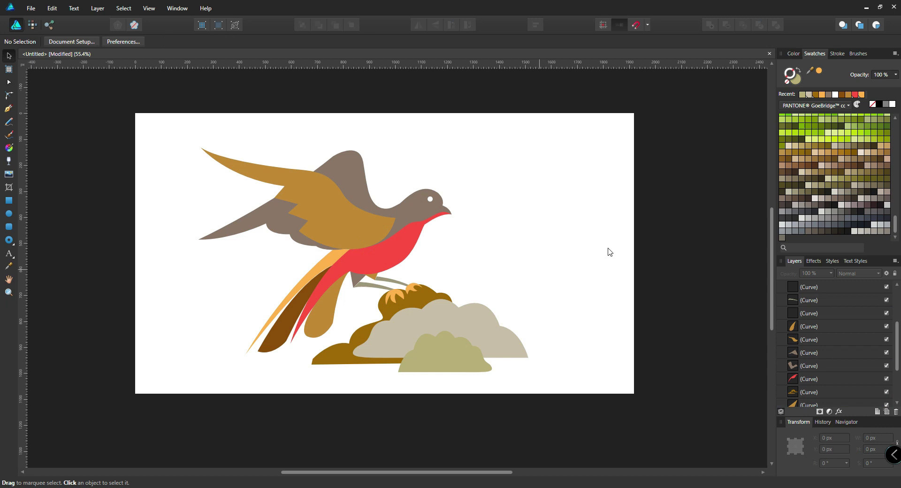
Step: Lighten the front wing's fill to a pale tan using the colour wheel
{"action": "scroll", "coordinate": [519, 261], "scroll_direction": "up", "scroll_amount": 2}
{"action": "left_click", "coordinate": [320, 209]}
{"action": "left_click", "coordinate": [48, 43]}
{"action": "mouse_move", "coordinate": [88, 121]}
{"action": "left_mouse_down"}
{"action": "mouse_move", "coordinate": [74, 124]}
{"action": "mouse_move", "coordinate": [76, 106]}
{"action": "mouse_move", "coordinate": [78, 124]}
{"action": "left_mouse_up"}
Step: Recolour the belly to a softer coral red and the head to a warmer brown
{"action": "left_click", "coordinate": [392, 280]}
{"action": "scroll", "coordinate": [392, 281], "scroll_direction": "down", "scroll_amount": 1}
{"action": "left_click", "coordinate": [454, 223]}
{"action": "left_click", "coordinate": [46, 42]}
{"action": "left_click_drag", "start_coordinate": [113, 121], "coordinate": [108, 136]}
{"action": "left_click_drag", "start_coordinate": [76, 124], "coordinate": [92, 122]}
{"action": "left_click_drag", "start_coordinate": [109, 136], "coordinate": [110, 131]}
{"action": "mouse_move", "coordinate": [96, 125]}
{"action": "left_mouse_down"}
{"action": "mouse_move", "coordinate": [90, 136]}
{"action": "mouse_move", "coordinate": [108, 142]}
{"action": "mouse_move", "coordinate": [122, 125]}
{"action": "mouse_move", "coordinate": [94, 123]}
{"action": "mouse_move", "coordinate": [97, 131]}
{"action": "mouse_move", "coordinate": [65, 119]}
{"action": "mouse_move", "coordinate": [94, 123]}
{"action": "mouse_move", "coordinate": [81, 116]}
{"action": "left_mouse_up"}
{"action": "left_click", "coordinate": [493, 157]}
{"action": "left_click", "coordinate": [48, 41]}
Step: Recolour the back wing with the brown sampled from the head, and darken that fill using the colour wheel
{"action": "left_click", "coordinate": [292, 185]}
{"action": "key", "text": "i"}
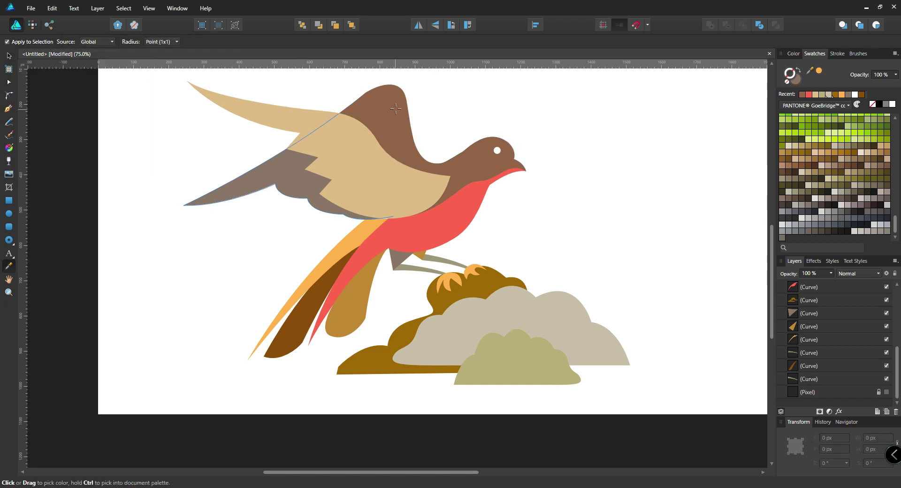
{"action": "key", "text": "v"}
{"action": "key", "text": "i"}
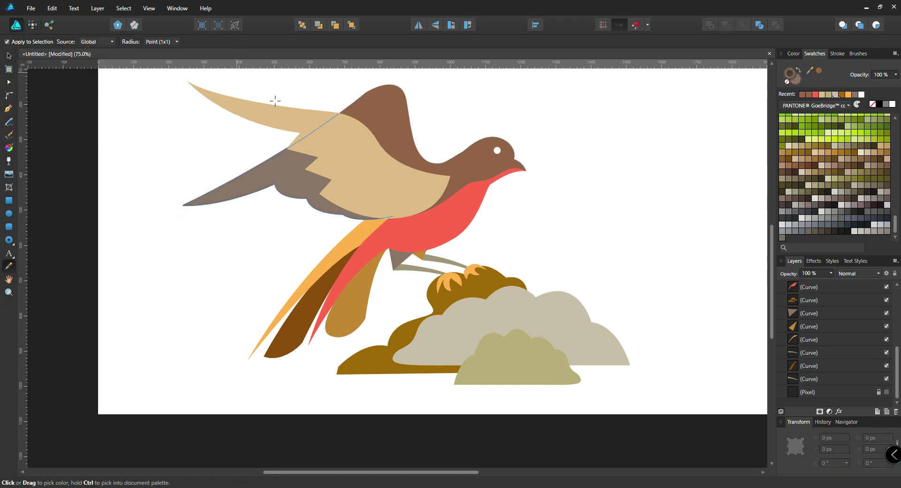
{"action": "left_click", "coordinate": [798, 70]}
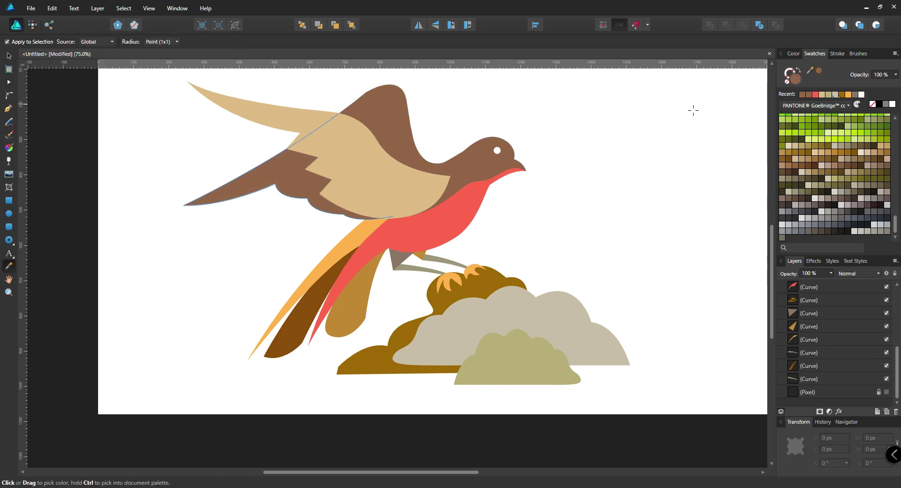
{"action": "left_click", "coordinate": [10, 57]}
{"action": "left_click", "coordinate": [50, 42]}
{"action": "left_click_drag", "start_coordinate": [83, 116], "coordinate": [79, 111]}
{"action": "left_click", "coordinate": [211, 263]}
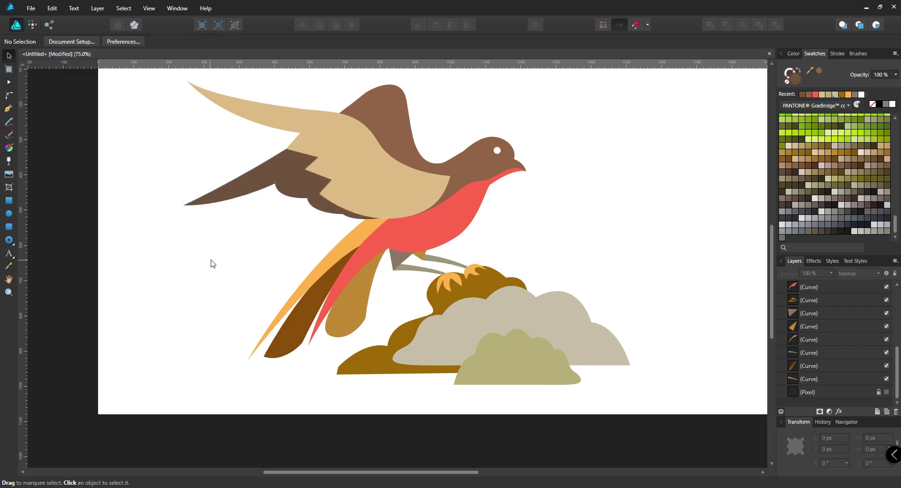
Step: Recolour the middle tail feather with the back wing's dark brown and the rounded tail feather with the head's brown
{"action": "left_click", "coordinate": [308, 306]}
{"action": "key", "text": "i"}
{"action": "key", "text": "v"}
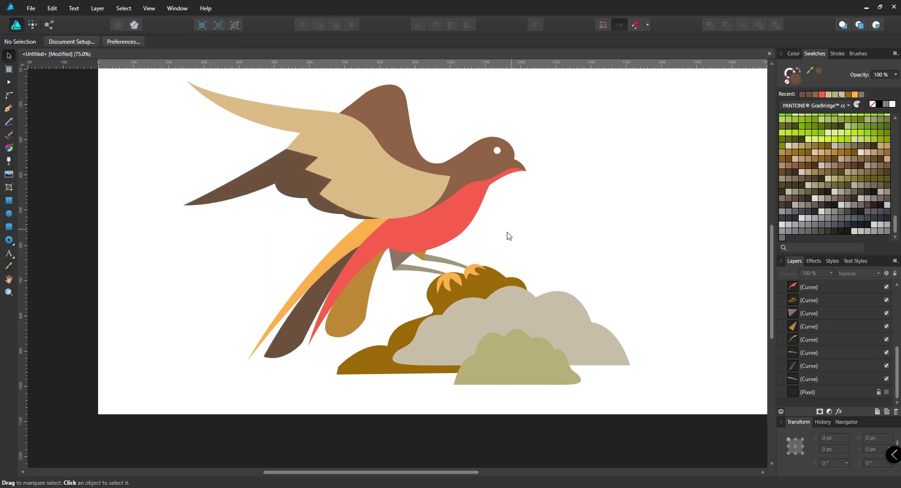
{"action": "left_click", "coordinate": [347, 314]}
{"action": "key", "text": "i"}
{"action": "left_click", "coordinate": [455, 183]}
{"action": "key", "text": "v"}
{"action": "left_click", "coordinate": [290, 282]}
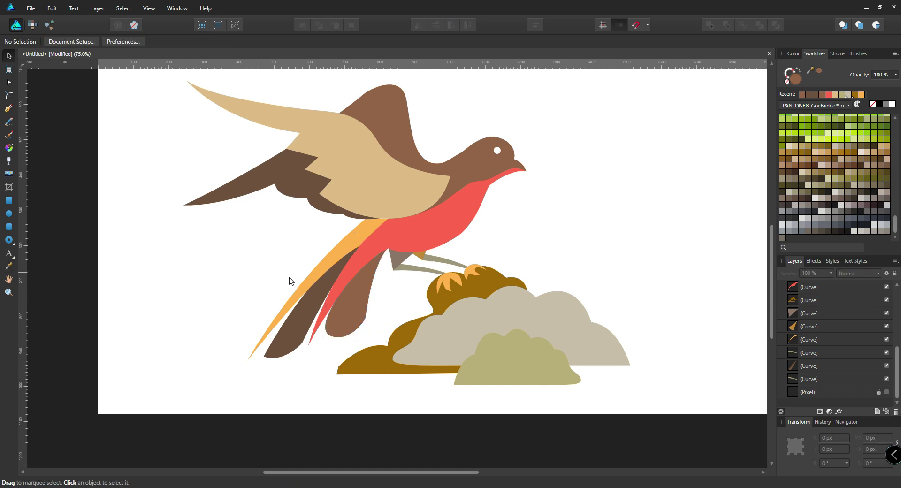
{"action": "left_click", "coordinate": [303, 309]}
{"action": "key", "text": "i"}
{"action": "left_click", "coordinate": [261, 173]}
{"action": "key", "text": "v"}
{"action": "left_click", "coordinate": [115, 216]}
{"action": "left_click", "coordinate": [358, 235]}
{"action": "left_click", "coordinate": [535, 231]}
{"action": "left_click", "coordinate": [451, 280]}
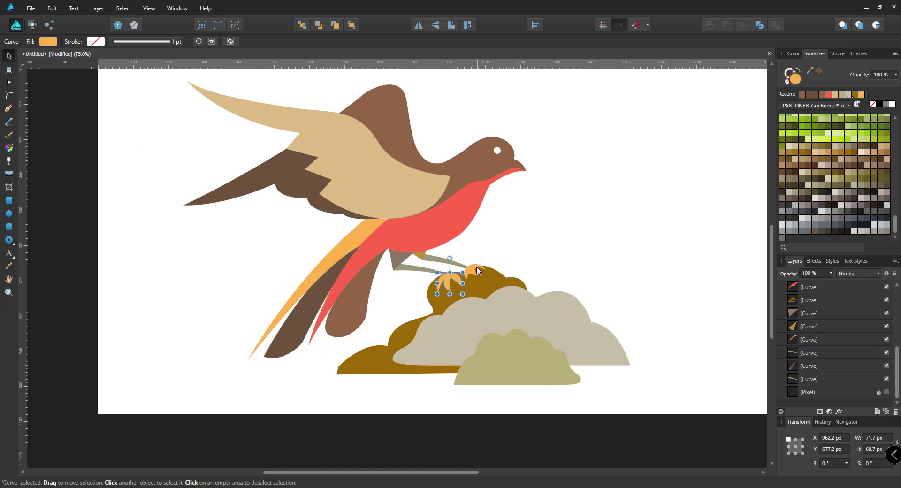
{"action": "left_click", "coordinate": [534, 235]}
{"action": "key", "text": "i"}
{"action": "left_click", "coordinate": [452, 280]}
{"action": "key", "text": "v"}
Step: Recolour both thin legs with the pale tan sampled from the front wing
{"action": "left_click", "coordinate": [418, 268]}
{"action": "left_click", "coordinate": [446, 259], "text": "shift"}
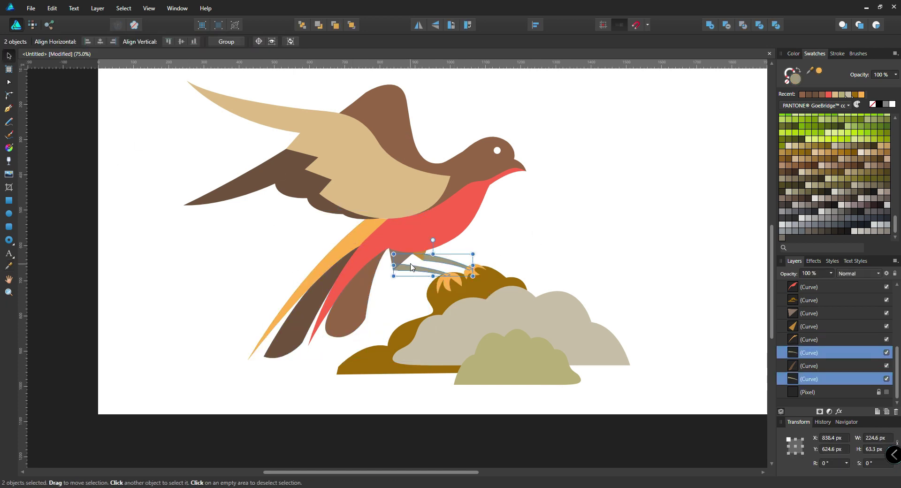
{"action": "key", "text": "i"}
{"action": "left_click", "coordinate": [376, 188]}
{"action": "key", "text": "v"}
{"action": "left_click", "coordinate": [152, 201]}
Step: Recolour the near thigh with the head's brown and the far thigh with the back wing's dark brown
{"action": "left_click", "coordinate": [397, 260]}
{"action": "key", "text": "i"}
{"action": "left_click", "coordinate": [375, 275]}
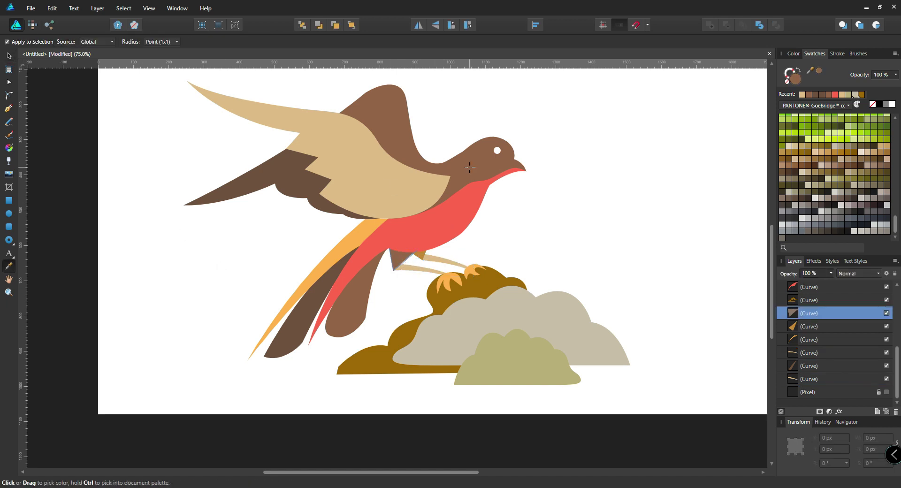
{"action": "key", "text": "v"}
{"action": "left_click", "coordinate": [170, 248]}
{"action": "left_click", "coordinate": [421, 256]}
{"action": "key", "text": "i"}
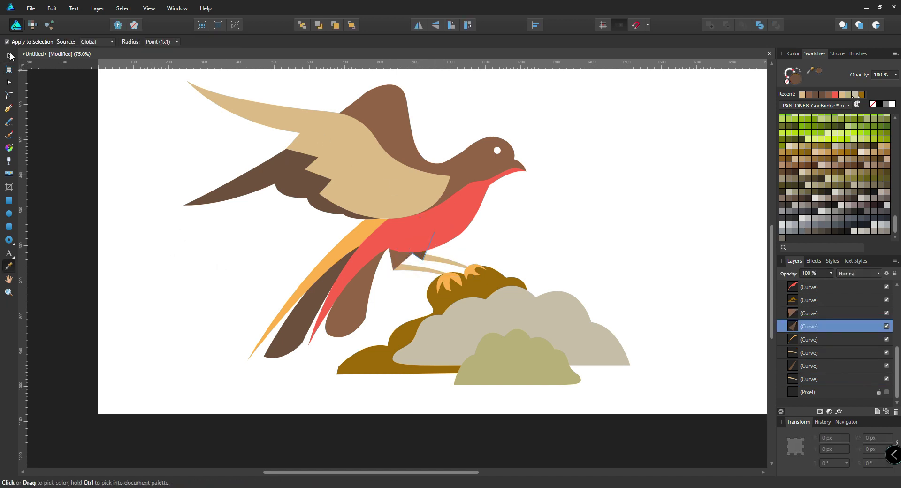
{"action": "left_click", "coordinate": [9, 56]}
Step: Fill the stump with a muted olive-brown swatch and the large bush with a pale beige-green swatch
{"action": "left_click", "coordinate": [469, 290]}
{"action": "left_click", "coordinate": [854, 165]}
{"action": "left_click", "coordinate": [865, 171]}
{"action": "left_click", "coordinate": [582, 315]}
{"action": "left_click", "coordinate": [829, 179]}
Step: Recolour the small front bush to a deep olive green using the colour wheel
{"action": "left_click", "coordinate": [554, 356]}
{"action": "left_click_drag", "start_coordinate": [584, 385], "coordinate": [594, 379]}
{"action": "left_click", "coordinate": [48, 41]}
{"action": "left_click", "coordinate": [82, 115]}
{"action": "left_click_drag", "start_coordinate": [81, 117], "coordinate": [97, 126]}
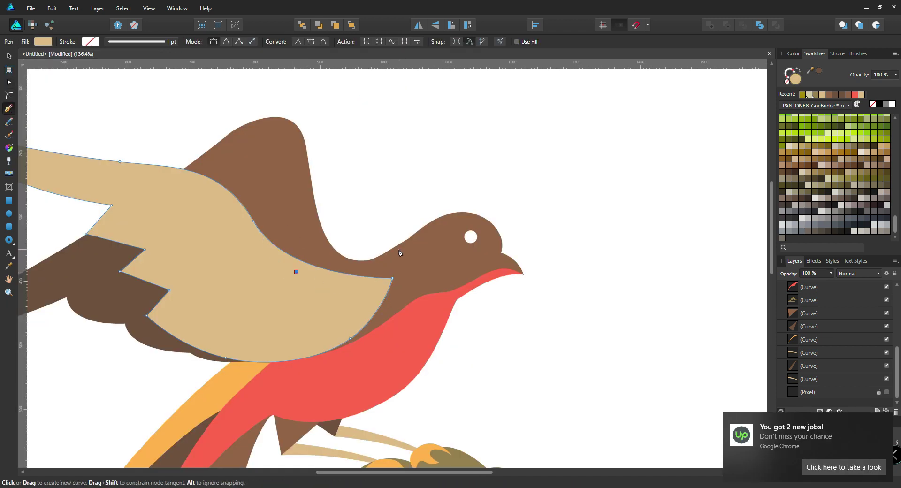
Step: Draw a closed jagged feather shape with the Pen tool across the bird's neck and the front wing's upper edge
{"action": "left_click_drag", "start_coordinate": [393, 250], "coordinate": [399, 238]}
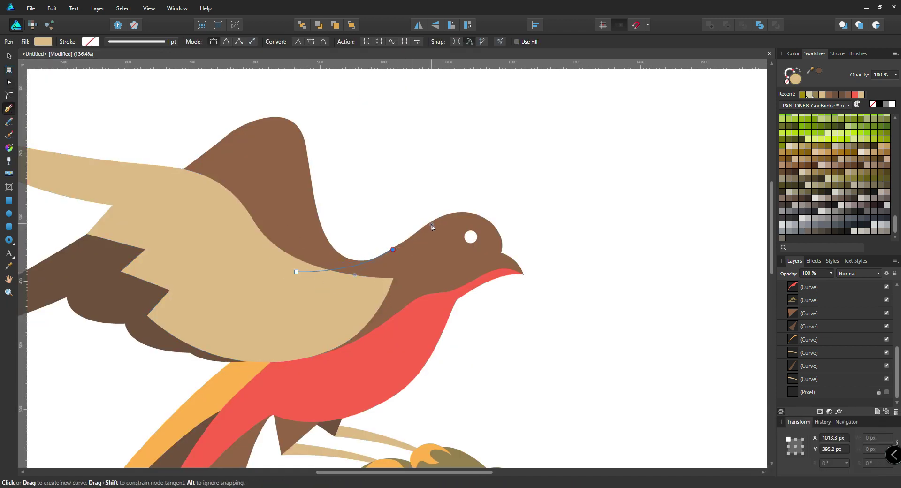
{"action": "left_click_drag", "start_coordinate": [357, 283], "coordinate": [330, 285]}
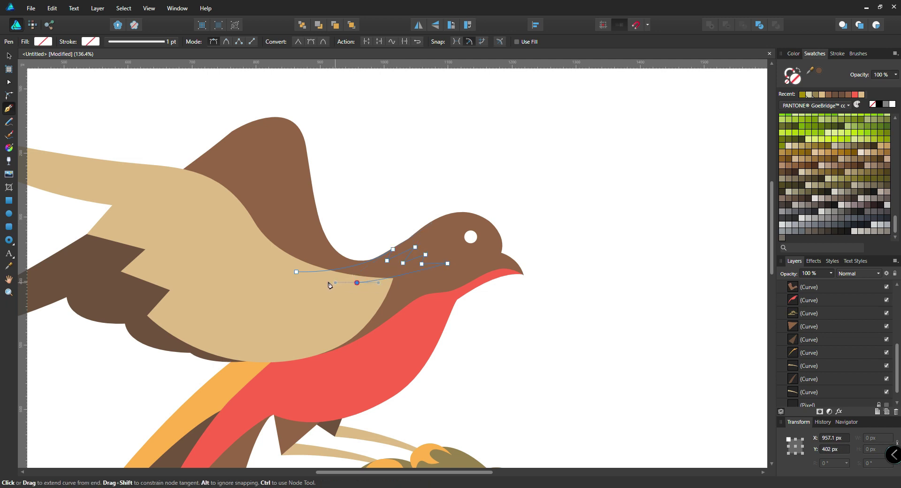
{"action": "left_click", "coordinate": [8, 57]}
Step: Fill the jagged neck shape with the back wing's dark brown and place it behind the front wing
{"action": "left_click", "coordinate": [9, 266]}
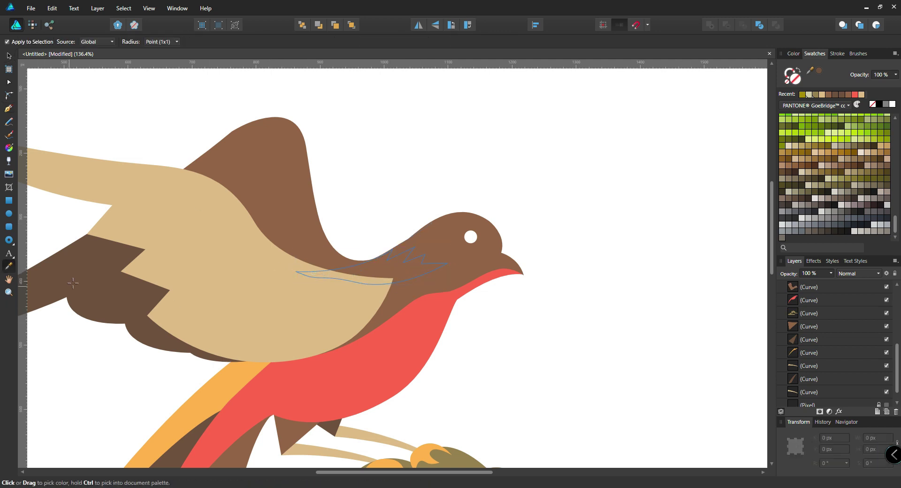
{"action": "left_click", "coordinate": [76, 281]}
{"action": "left_click", "coordinate": [8, 55]}
{"action": "scroll", "coordinate": [871, 337], "scroll_direction": "up", "scroll_amount": 2}
{"action": "left_click_drag", "start_coordinate": [830, 328], "coordinate": [838, 299]}
{"action": "left_click", "coordinate": [615, 282]}
Step: Refine the nodes and curves of the jagged neck shape so it follows the bird's neck and wing edge
{"action": "key", "text": "a"}
{"action": "left_click", "coordinate": [393, 251]}
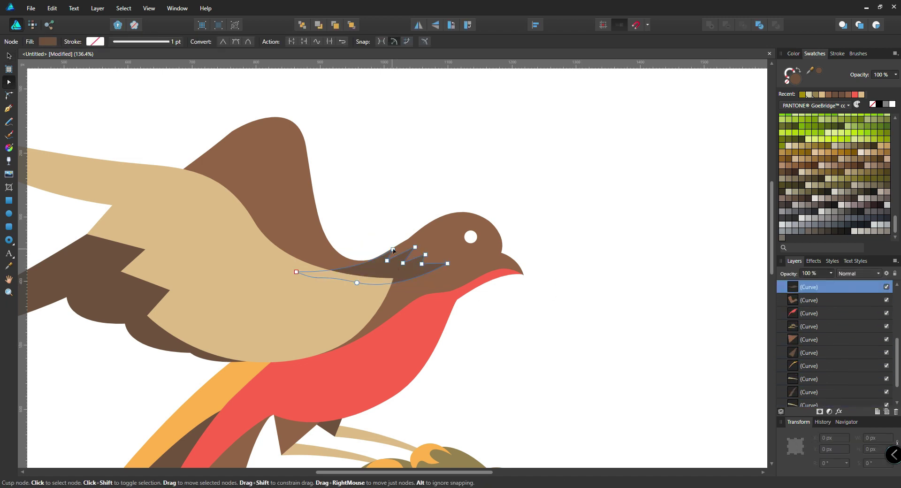
{"action": "left_click_drag", "start_coordinate": [411, 238], "coordinate": [409, 238]}
{"action": "key", "text": "ctrl+space"}
{"action": "left_click_drag", "start_coordinate": [392, 218], "coordinate": [699, 244]}
{"action": "left_click_drag", "start_coordinate": [445, 279], "coordinate": [446, 281]}
{"action": "left_click_drag", "start_coordinate": [328, 360], "coordinate": [310, 388]}
{"action": "left_click_drag", "start_coordinate": [421, 299], "coordinate": [404, 304]}
{"action": "left_click", "coordinate": [506, 231]}
{"action": "scroll", "coordinate": [507, 233], "scroll_direction": "down", "scroll_amount": 2}
{"action": "left_click_drag", "start_coordinate": [507, 234], "coordinate": [423, 216]}
{"action": "left_click", "coordinate": [352, 326]}
{"action": "mouse_move", "coordinate": [352, 327]}
{"action": "left_mouse_down"}
{"action": "mouse_move", "coordinate": [344, 334]}
{"action": "mouse_move", "coordinate": [351, 325]}
{"action": "left_mouse_up"}
{"action": "left_click_drag", "start_coordinate": [337, 373], "coordinate": [345, 350]}
{"action": "left_click_drag", "start_coordinate": [312, 423], "coordinate": [381, 366]}
{"action": "left_click_drag", "start_coordinate": [420, 268], "coordinate": [440, 276]}
{"action": "mouse_move", "coordinate": [338, 389]}
{"action": "left_mouse_down"}
{"action": "mouse_move", "coordinate": [318, 397]}
{"action": "mouse_move", "coordinate": [330, 391]}
{"action": "left_mouse_up"}
{"action": "left_click", "coordinate": [678, 161]}
{"action": "scroll", "coordinate": [648, 183], "scroll_direction": "down", "scroll_amount": 5}
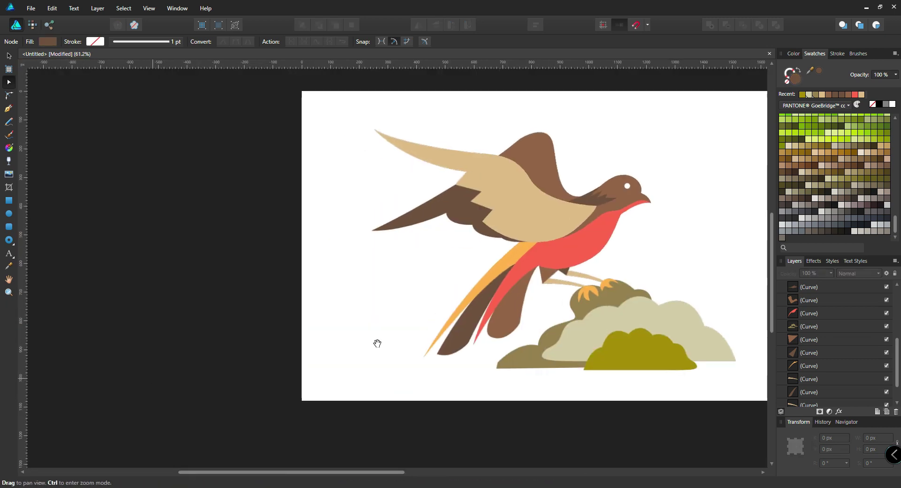
{"action": "left_click_drag", "start_coordinate": [376, 344], "coordinate": [162, 381]}
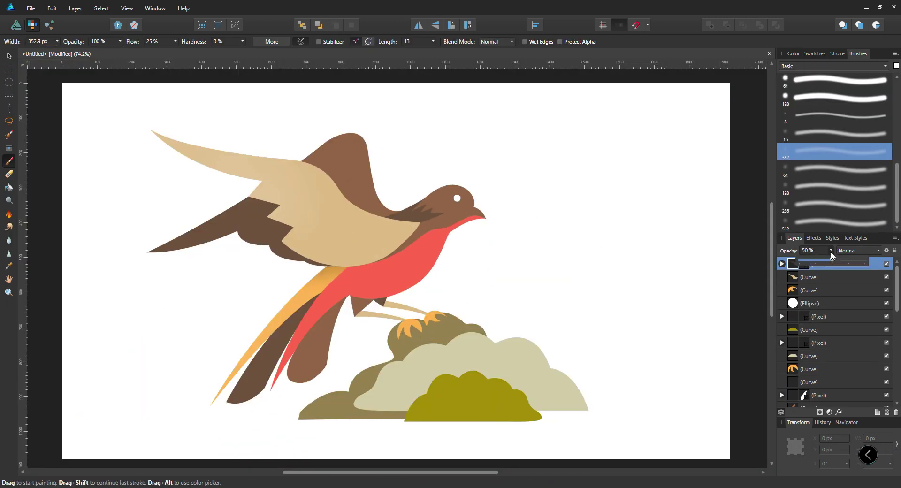
Step: Set the front wing's highlight layer to 100% opacity and brush soft white highlights onto the dark back wing
{"action": "left_click_drag", "start_coordinate": [831, 260], "coordinate": [865, 260]}
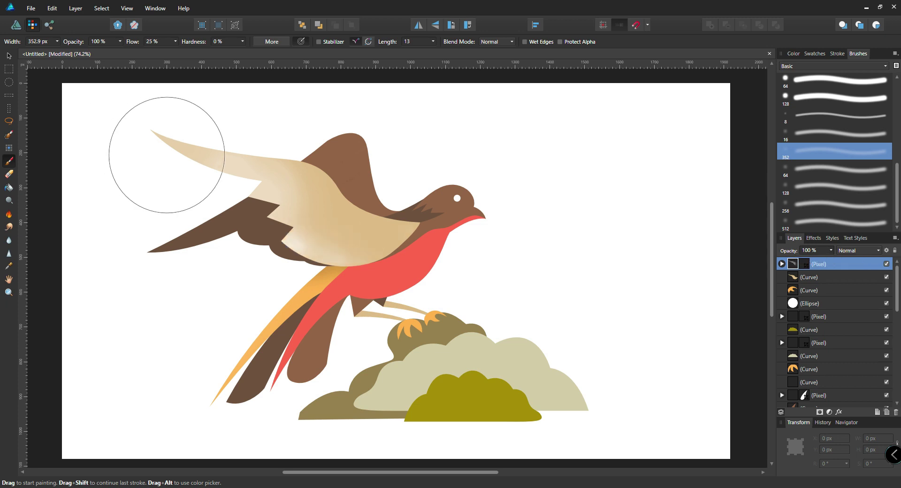
{"action": "key", "text": "v"}
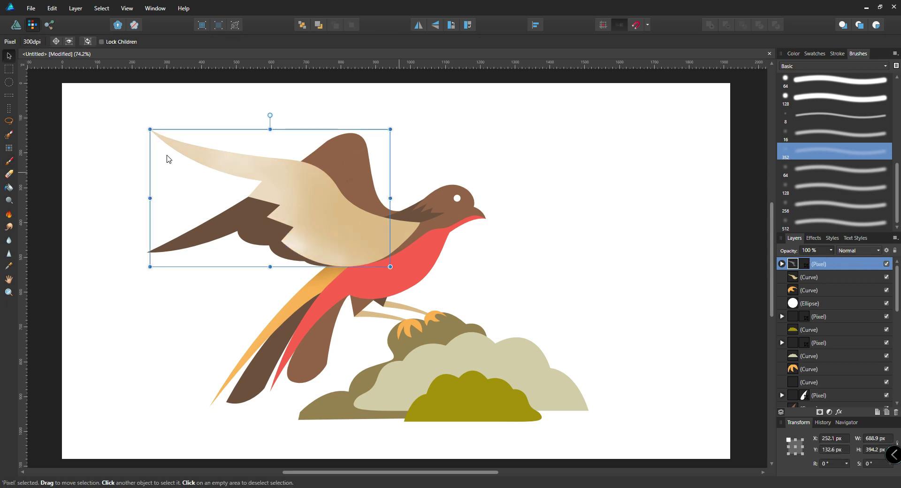
{"action": "left_click", "coordinate": [168, 159]}
{"action": "key", "text": "b"}
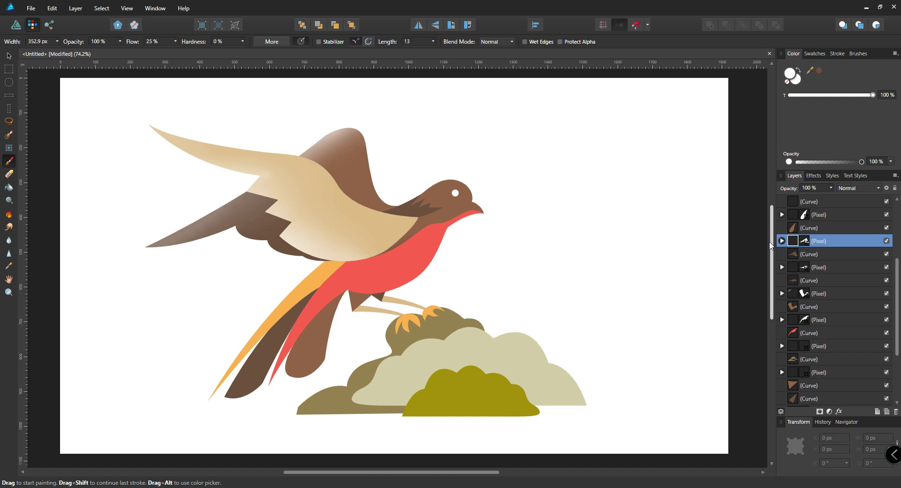
Step: Brush a soft white highlight onto the orange tail feather's clipped pixel layer
{"action": "key", "text": "v"}
{"action": "left_click", "coordinate": [329, 270]}
{"action": "left_click_drag", "start_coordinate": [897, 304], "coordinate": [896, 348]}
{"action": "left_click", "coordinate": [794, 321]}
{"action": "key", "text": "b"}
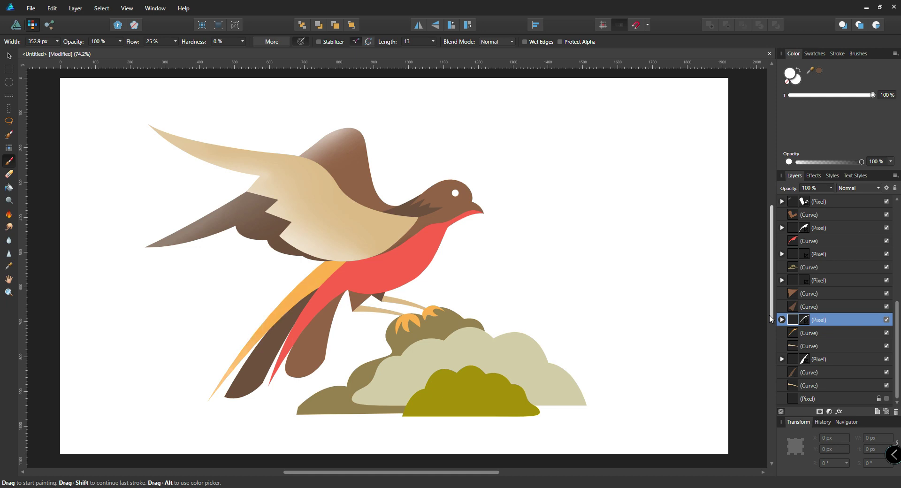
Step: Brush soft white highlights onto the brown head and raised wing, and return to painting the dark back wing
{"action": "key", "text": "v"}
{"action": "left_click", "coordinate": [353, 172]}
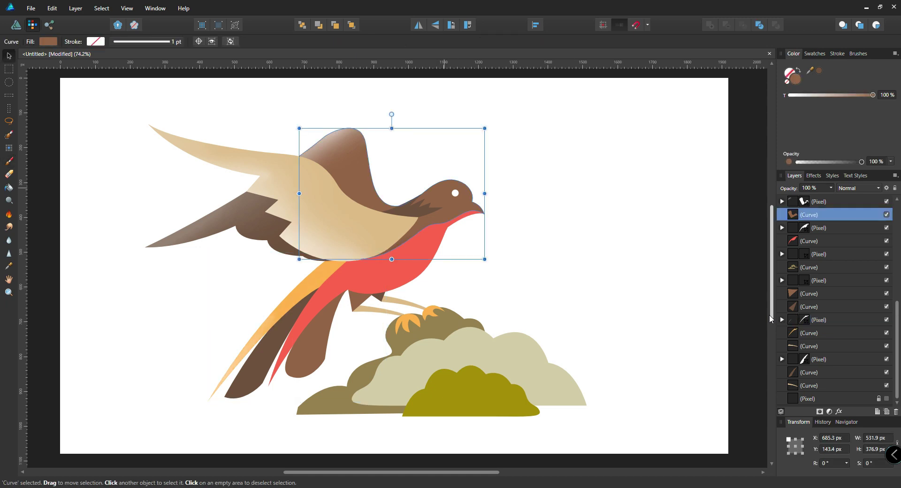
{"action": "left_click", "coordinate": [793, 202]}
{"action": "key", "text": "b"}
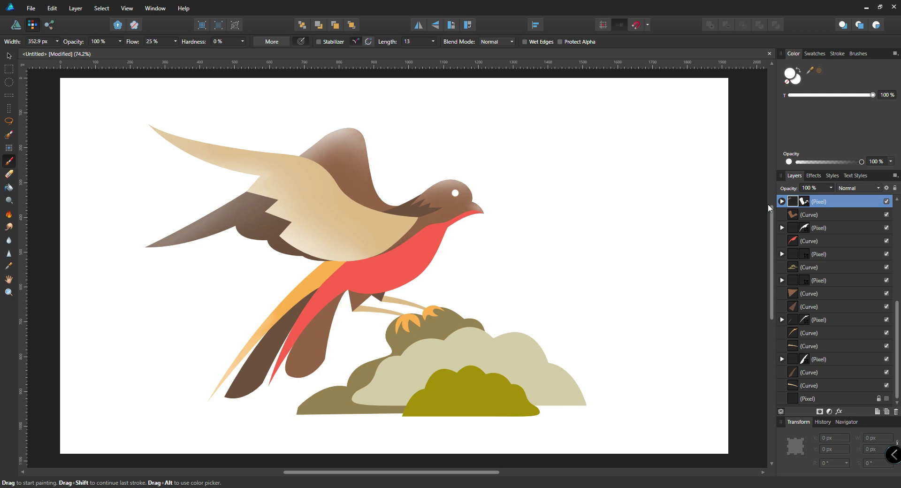
{"action": "key", "text": "v"}
{"action": "left_click", "coordinate": [237, 213]}
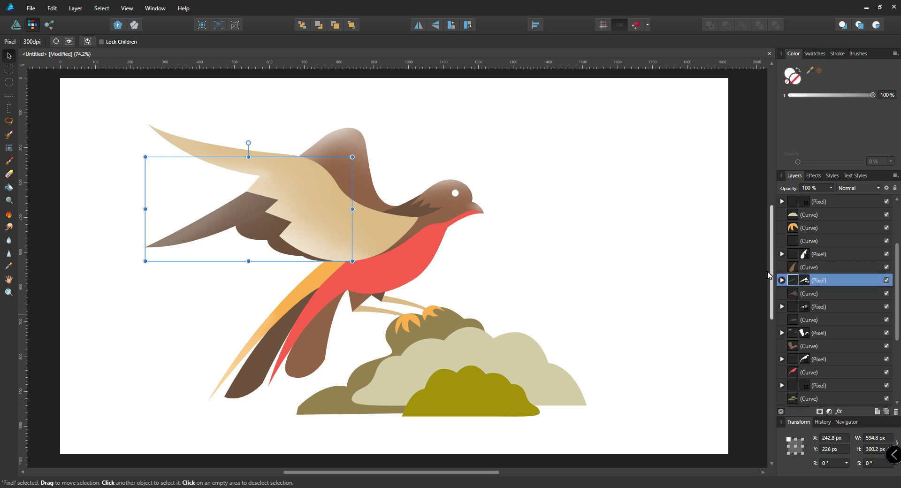
{"action": "key", "text": "b"}
Step: Brush soft white highlights onto the coral red belly and its tail tip on their own pixel layer
{"action": "key", "text": "v"}
{"action": "left_click", "coordinate": [788, 368]}
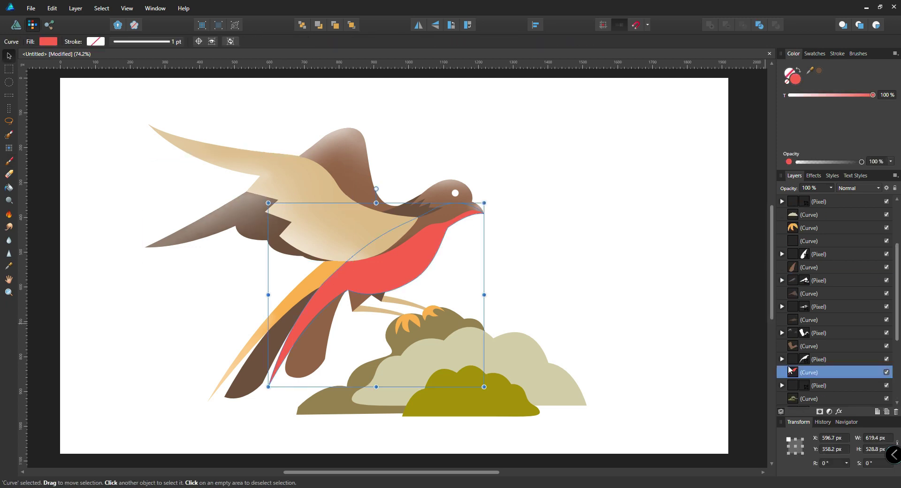
{"action": "left_click", "coordinate": [788, 361]}
{"action": "key", "text": "b"}
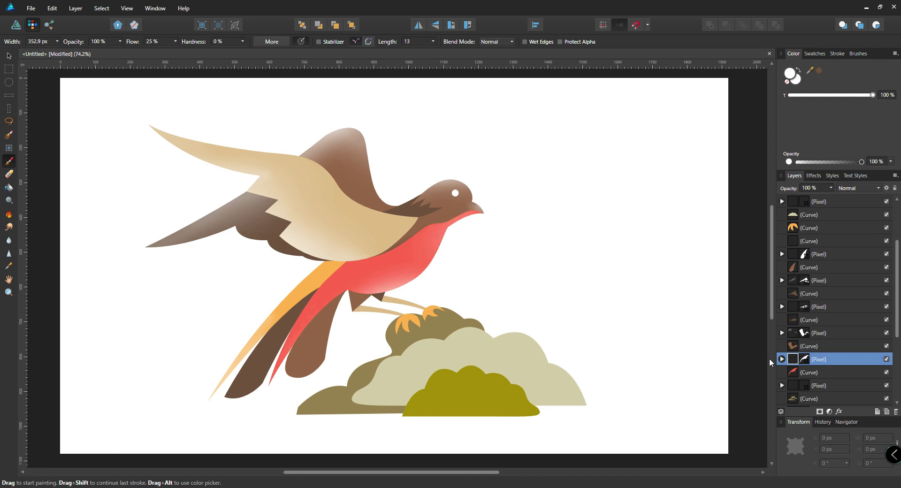
Step: Brush a soft white highlight onto the lower end of the dark brown tail feather
{"action": "key", "text": "v"}
{"action": "left_click", "coordinate": [292, 322]}
{"action": "left_click_drag", "start_coordinate": [898, 285], "coordinate": [897, 345]}
{"action": "left_click", "coordinate": [798, 359]}
{"action": "key", "text": "b"}
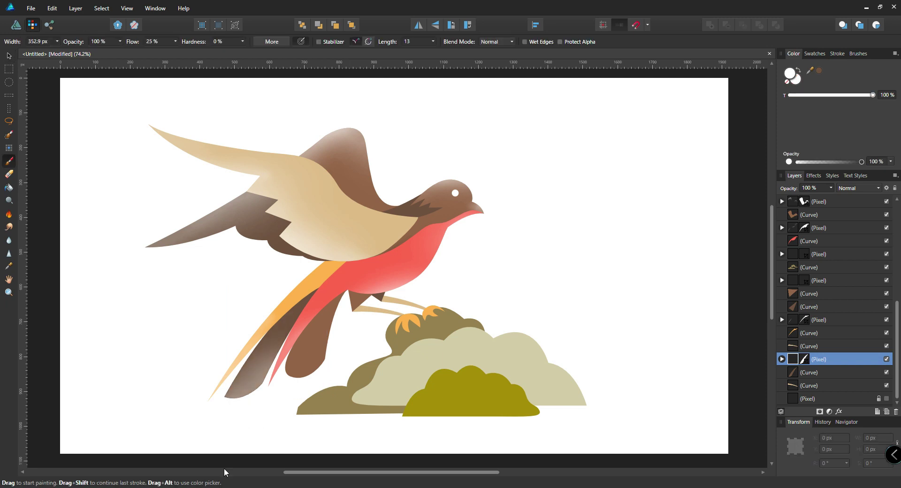
Step: Brush a soft white highlight onto the rounded brown tail feather
{"action": "key", "text": "v"}
{"action": "left_click", "coordinate": [323, 336]}
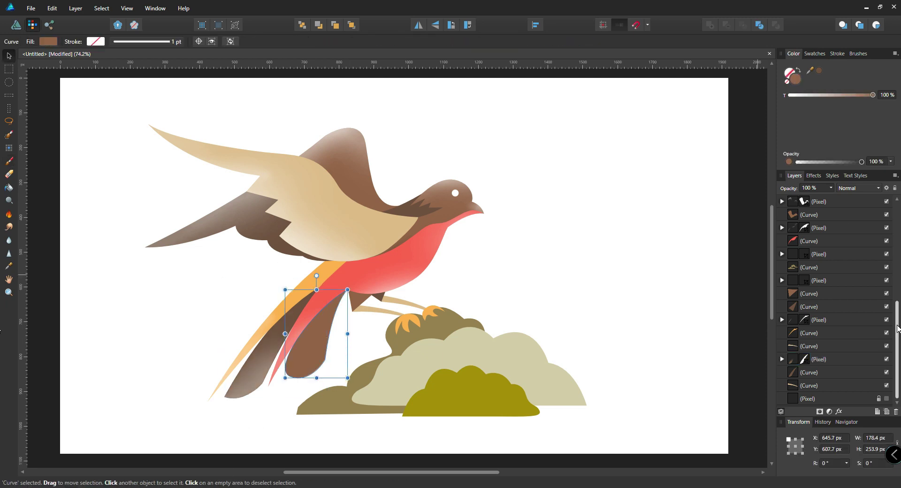
{"action": "left_click_drag", "start_coordinate": [898, 329], "coordinate": [898, 268]}
{"action": "left_click", "coordinate": [798, 255]}
{"action": "key", "text": "b"}
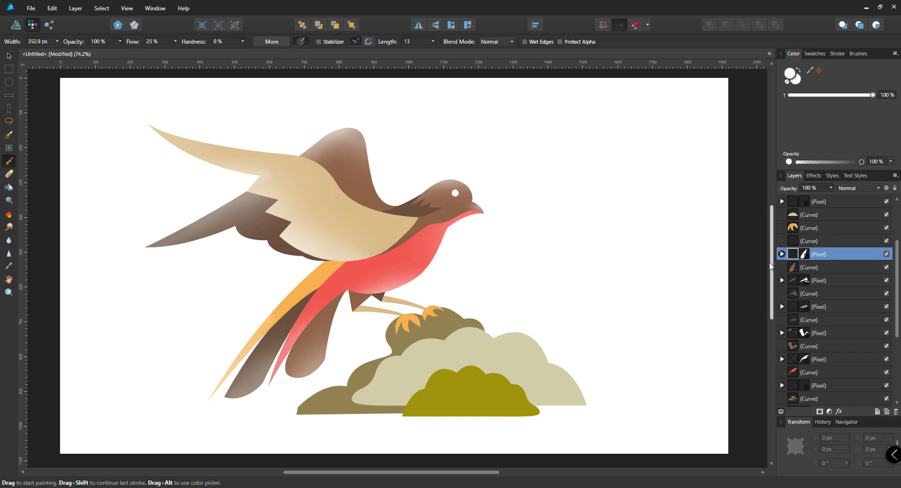
Step: Brush a soft white highlight onto the bird's near brown thigh
{"action": "key", "text": "v"}
{"action": "left_click", "coordinate": [361, 300]}
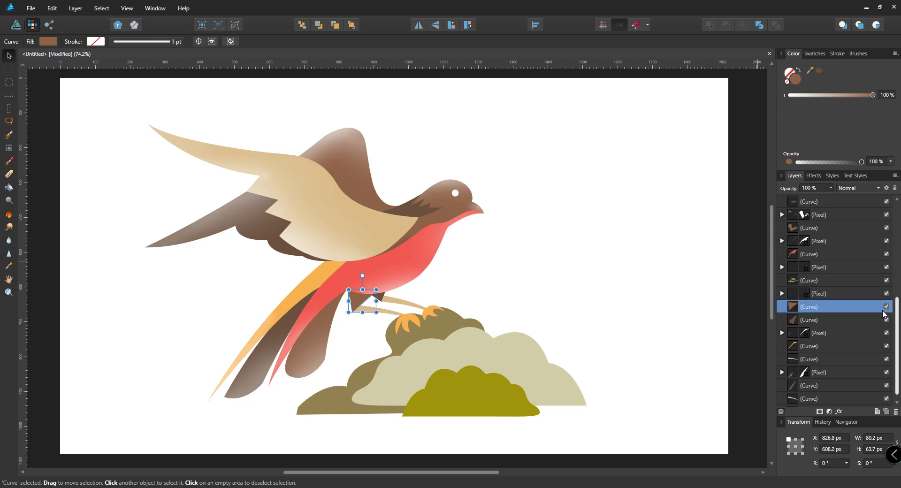
{"action": "left_click", "coordinate": [793, 294]}
{"action": "key", "text": "b"}
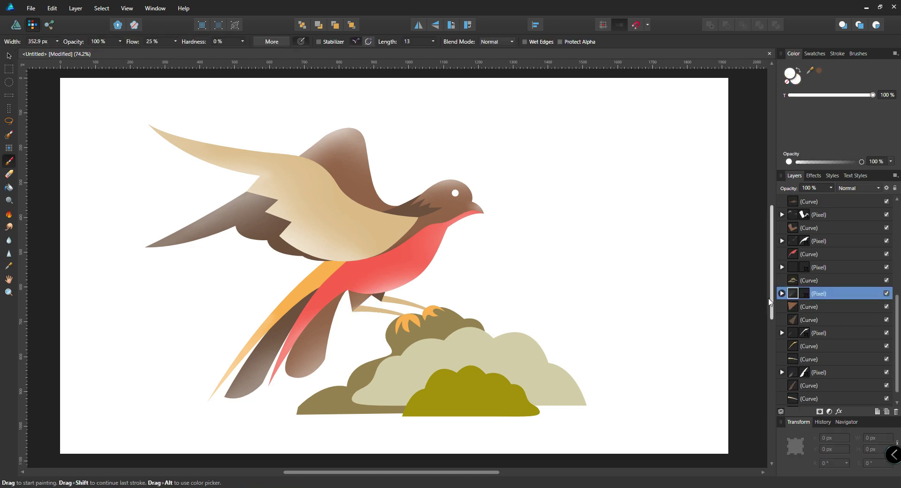
Step: Brush soft white highlights onto the olive-brown stump and the large pale bush on their respective pixel layers
{"action": "left_click", "coordinate": [793, 267]}
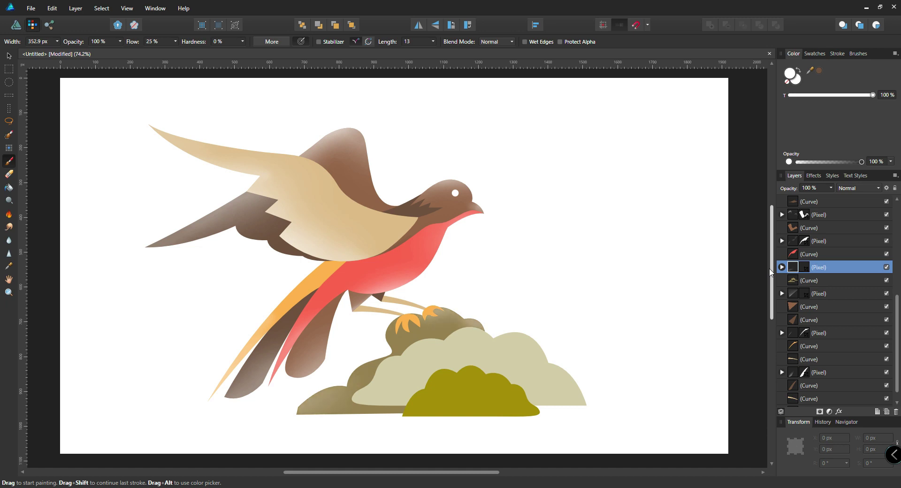
{"action": "key", "text": "v"}
{"action": "left_click", "coordinate": [526, 357]}
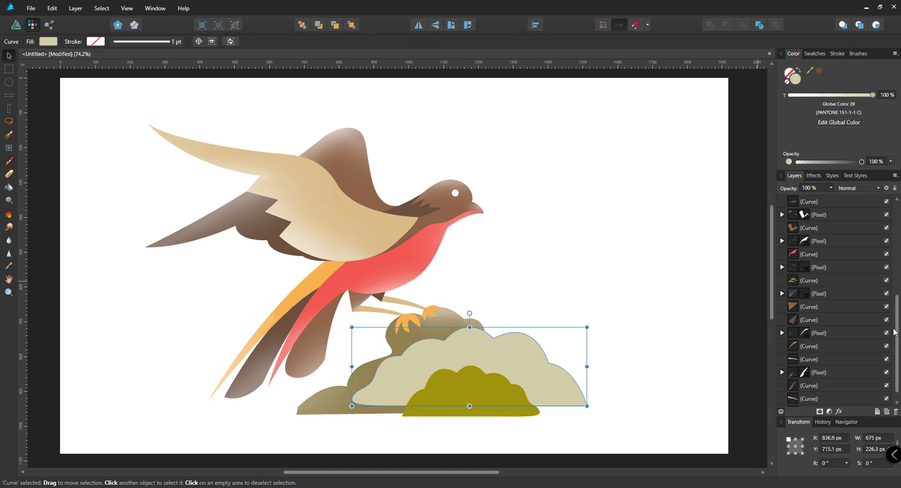
{"action": "left_click_drag", "start_coordinate": [895, 329], "coordinate": [894, 244]}
{"action": "left_click", "coordinate": [791, 267]}
{"action": "key", "text": "b"}
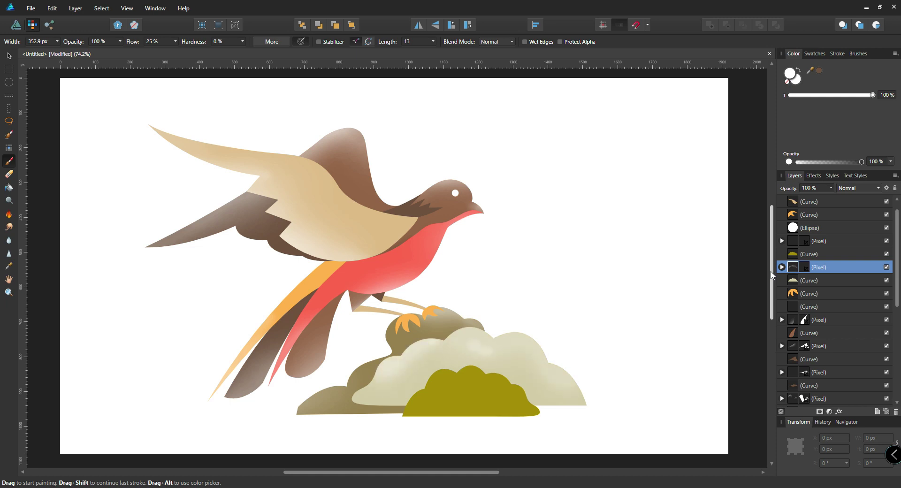
Step: Brush a soft white highlight onto the olive-green front bush on its pixel layer
{"action": "key", "text": "v"}
{"action": "left_click", "coordinate": [795, 256]}
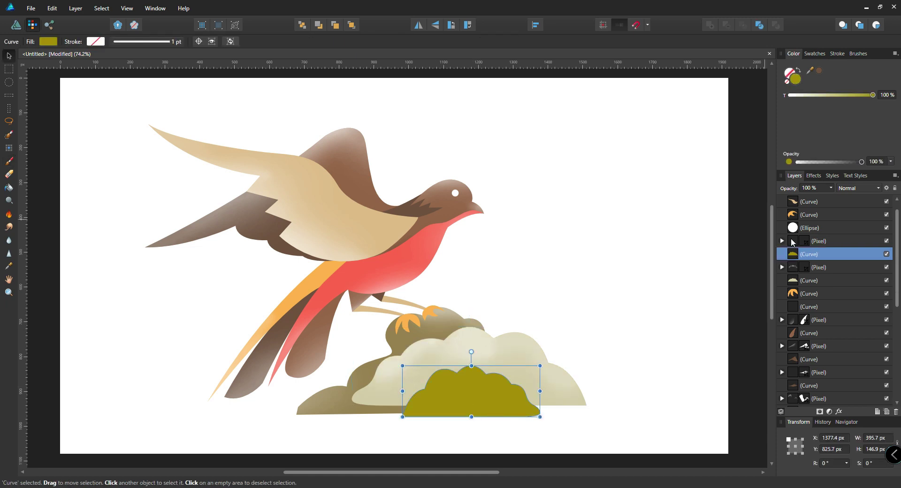
{"action": "left_click", "coordinate": [793, 241]}
{"action": "key", "text": "b"}
{"action": "left_click", "coordinate": [479, 376]}
{"action": "left_click", "coordinate": [447, 379]}
Step: Set the brush colour to black and brush soft shading onto the tan front wing's pixel layer
{"action": "key", "text": "v"}
{"action": "left_click", "coordinate": [329, 198]}
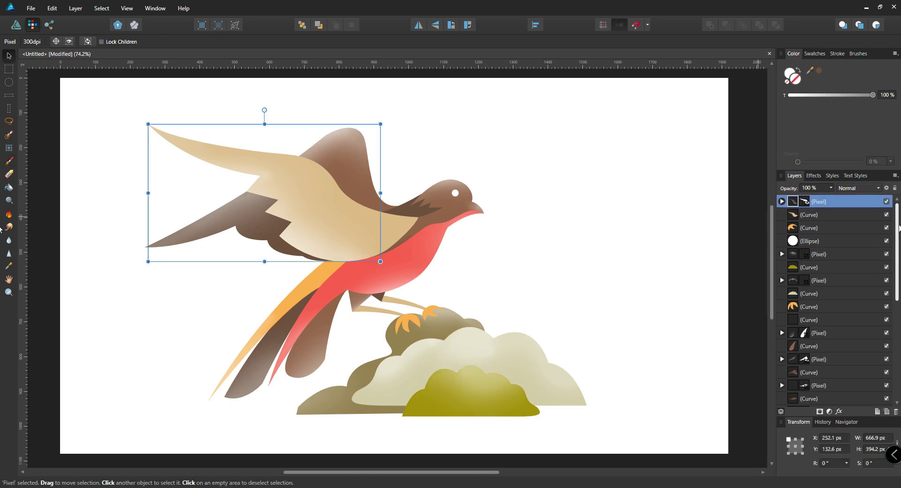
{"action": "double_click", "coordinate": [790, 73]}
{"action": "left_click_drag", "start_coordinate": [338, 305], "coordinate": [305, 358]}
{"action": "left_click", "coordinate": [580, 139]}
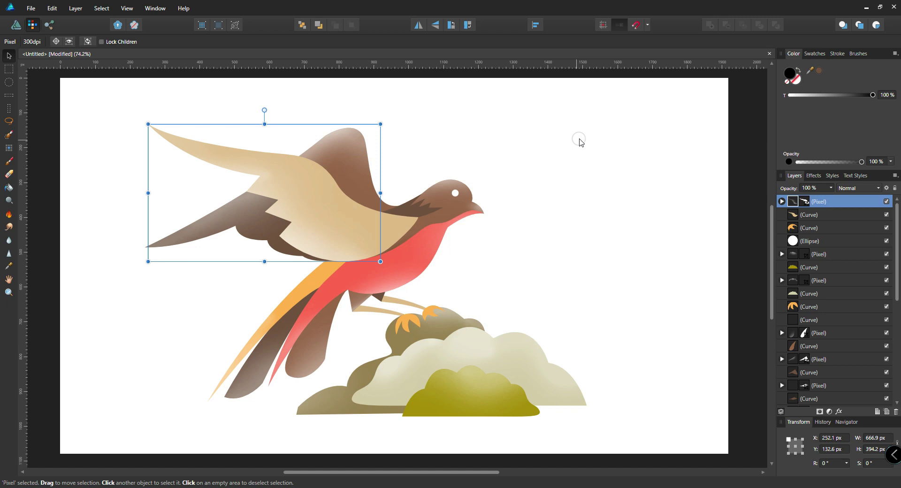
{"action": "left_click", "coordinate": [10, 162]}
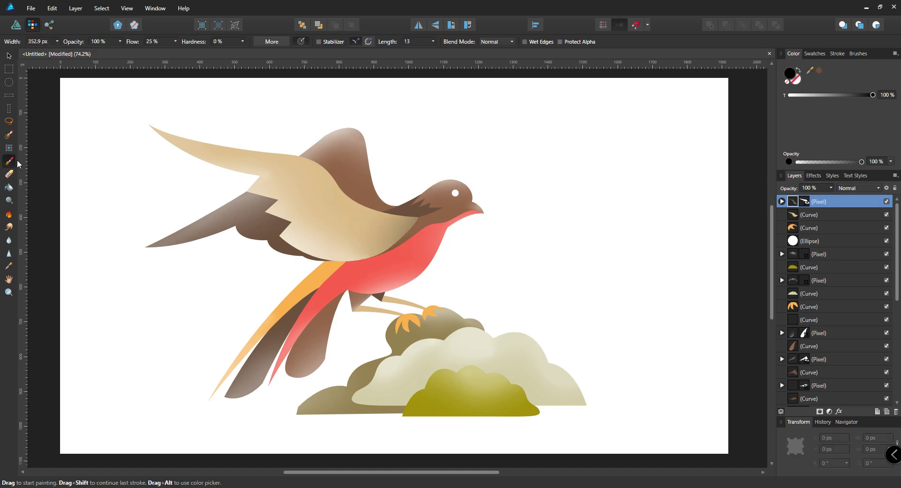
{"action": "mouse_move", "coordinate": [345, 152]}
{"action": "left_mouse_down"}
{"action": "mouse_move", "coordinate": [378, 195]}
{"action": "mouse_move", "coordinate": [413, 211]}
{"action": "left_mouse_up"}
Step: Brush soft black shading onto the brown rear wing where it meets the tan front wing
{"action": "key", "text": "v"}
{"action": "left_click", "coordinate": [354, 165]}
{"action": "key", "text": "b"}
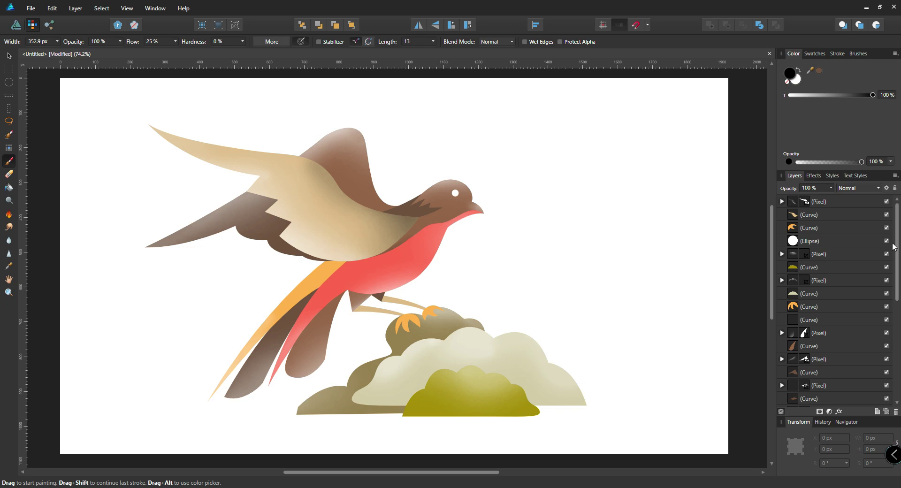
{"action": "scroll", "coordinate": [893, 247], "scroll_direction": "down", "scroll_amount": 3}
{"action": "left_click", "coordinate": [819, 307]}
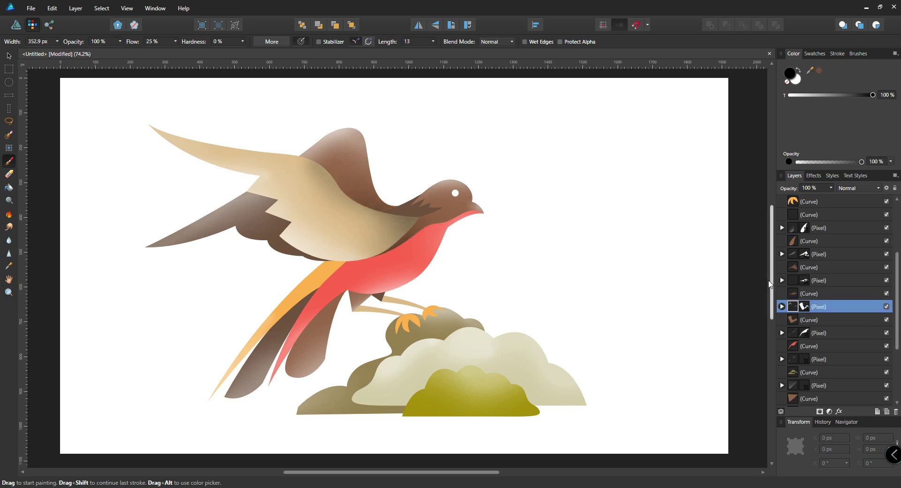
{"action": "left_click", "coordinate": [341, 179]}
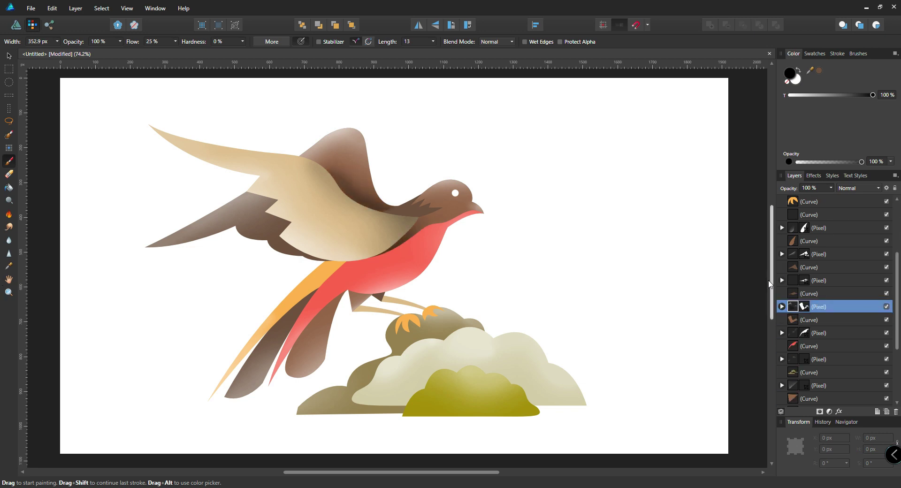
Step: Brush soft black shading onto the brown lower wing feathers along the edge of the tan wing
{"action": "key", "text": "v"}
{"action": "left_click", "coordinate": [253, 221]}
{"action": "key", "text": "b"}
{"action": "left_click_drag", "start_coordinate": [289, 247], "coordinate": [256, 220]}
Step: Brush soft black shading onto the upper end of the orange tail feather on its pixel layer
{"action": "key", "text": "v"}
{"action": "left_click", "coordinate": [313, 280]}
{"action": "key", "text": "b"}
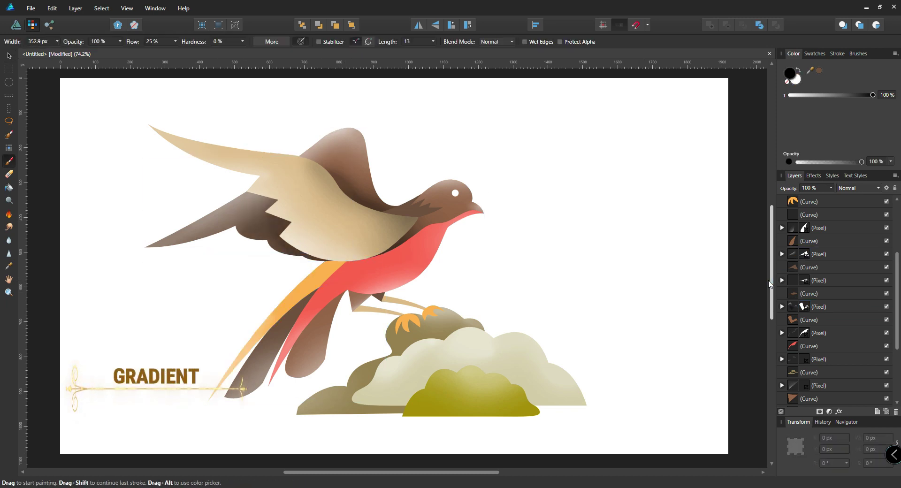
{"action": "scroll", "coordinate": [795, 320], "scroll_direction": "down", "scroll_amount": 3}
{"action": "left_click", "coordinate": [795, 319]}
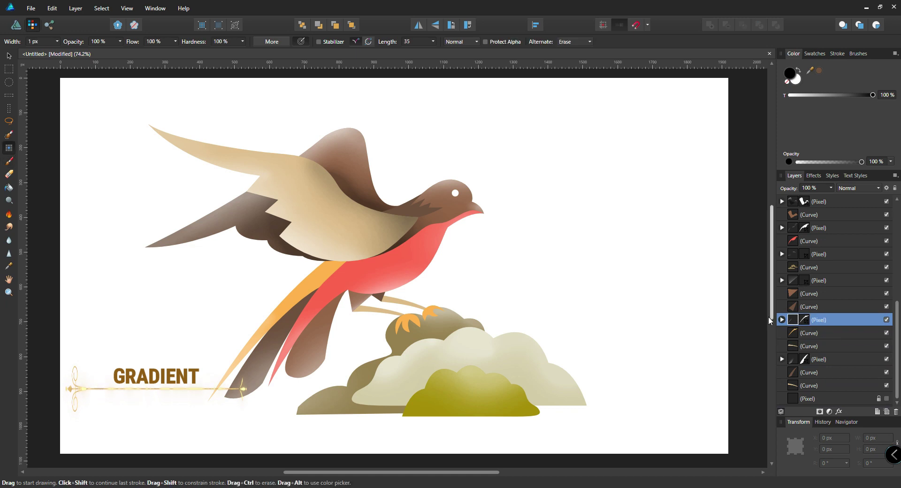
{"action": "left_click", "coordinate": [6, 162]}
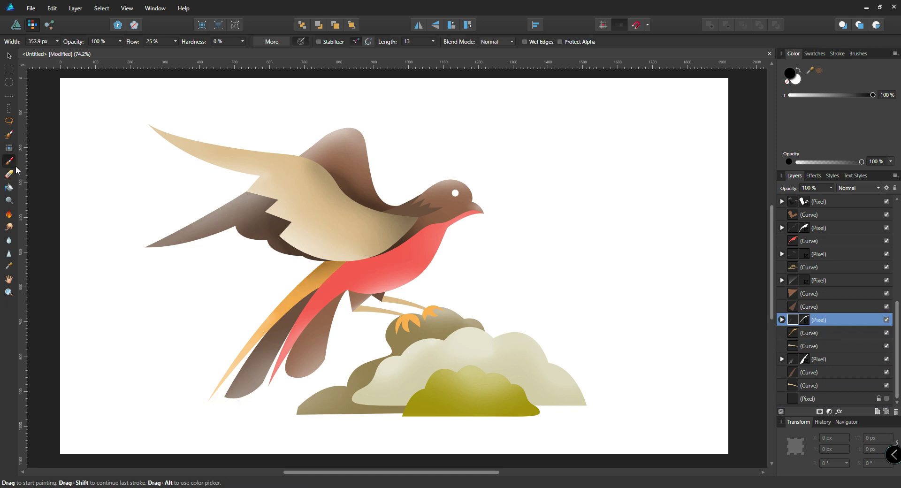
Step: Brush soft black shading onto the red body beneath the beak and tan wing, undoing and repainting one stroke
{"action": "key", "text": "v"}
{"action": "left_click", "coordinate": [792, 239]}
{"action": "left_click", "coordinate": [792, 228]}
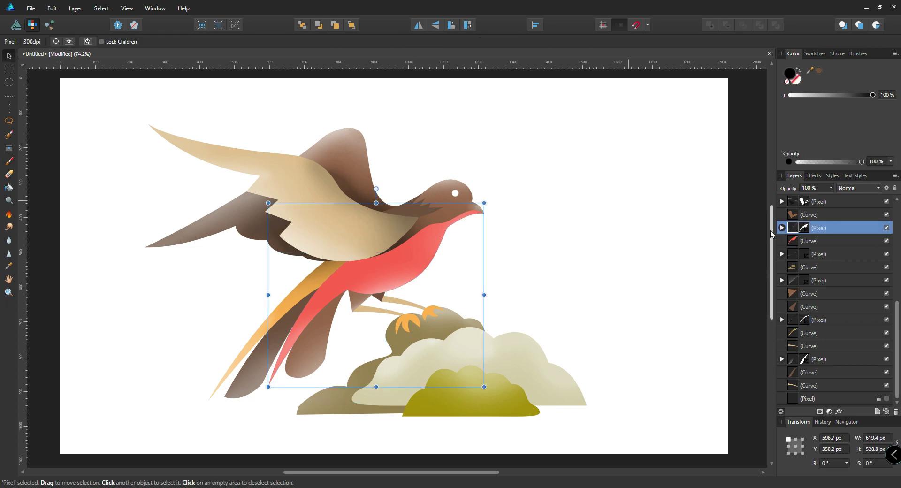
{"action": "key", "text": "b"}
{"action": "key", "text": "b"}
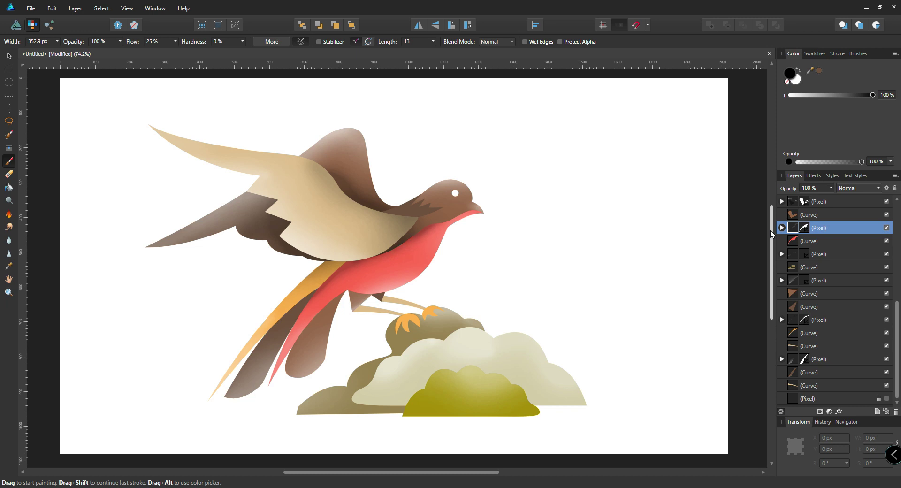
{"action": "left_click_drag", "start_coordinate": [471, 210], "coordinate": [381, 258]}
{"action": "key", "text": "ctrl+z"}
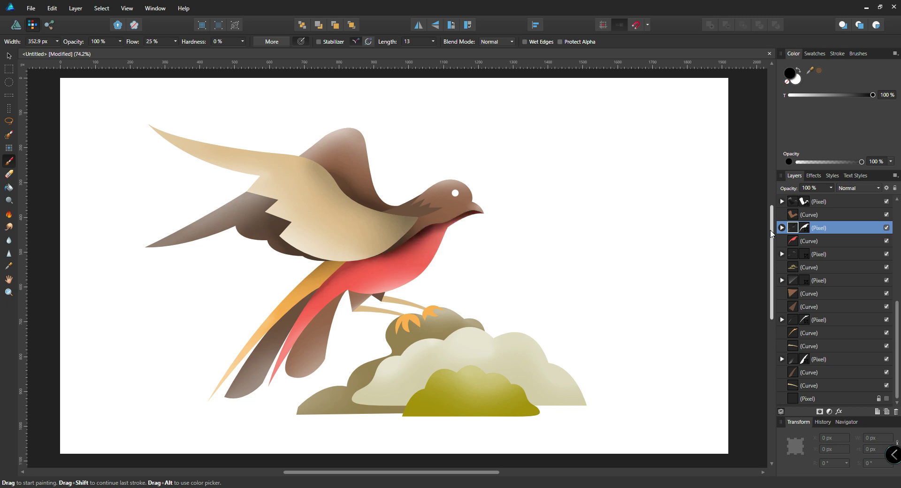
{"action": "left_click_drag", "start_coordinate": [442, 230], "coordinate": [376, 256]}
Step: Brush soft black shading onto the upper part of the rounded brown tail feather
{"action": "key", "text": "v"}
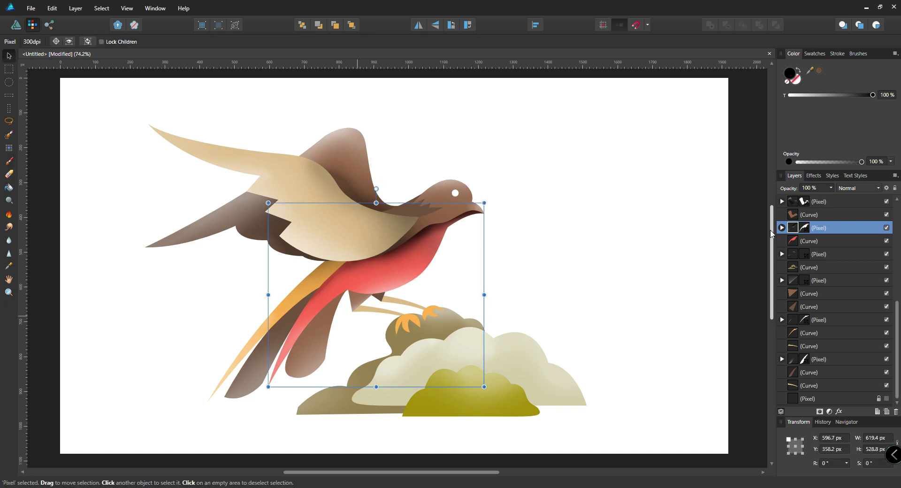
{"action": "left_click", "coordinate": [314, 348]}
{"action": "left_click_drag", "start_coordinate": [897, 328], "coordinate": [896, 268]}
{"action": "left_click", "coordinate": [791, 251]}
{"action": "key", "text": "b"}
{"action": "left_click_drag", "start_coordinate": [341, 295], "coordinate": [294, 352]}
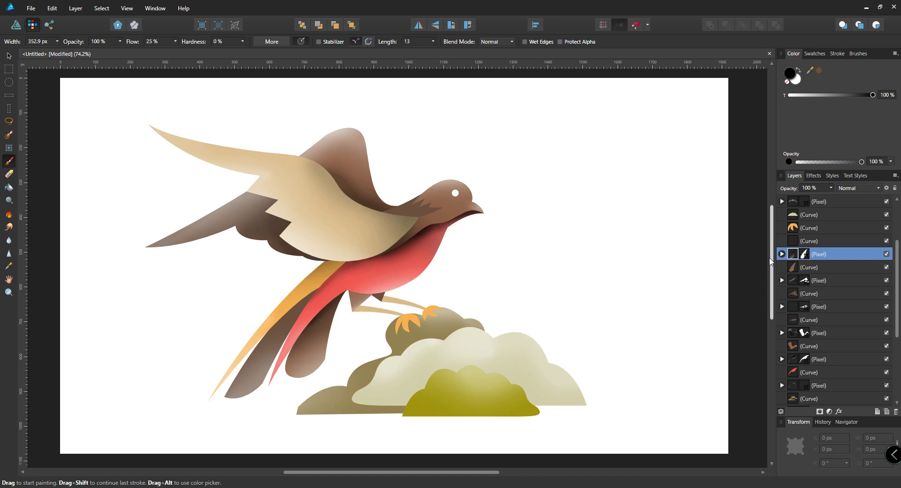
Step: Brush black shading onto the dark brown tail feather and deepen the shading on the orange one
{"action": "key", "text": "v"}
{"action": "left_click", "coordinate": [256, 357]}
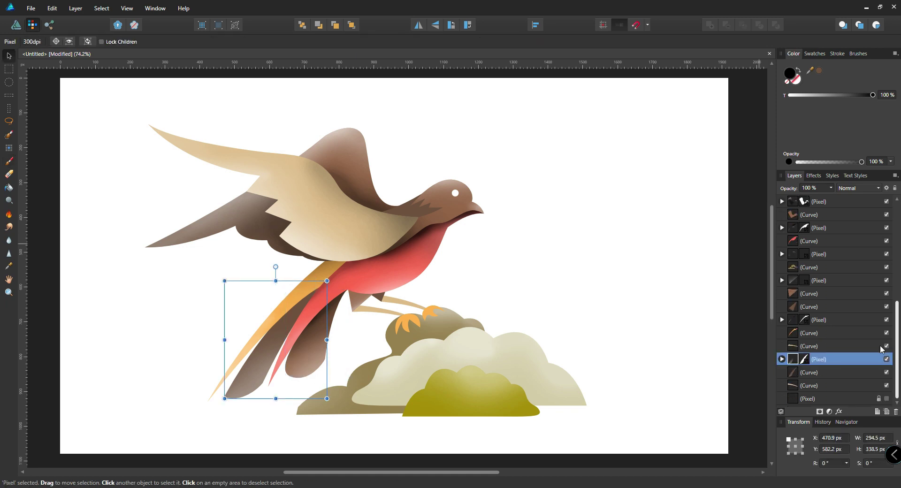
{"action": "key", "text": "b"}
{"action": "left_click_drag", "start_coordinate": [315, 293], "coordinate": [258, 348]}
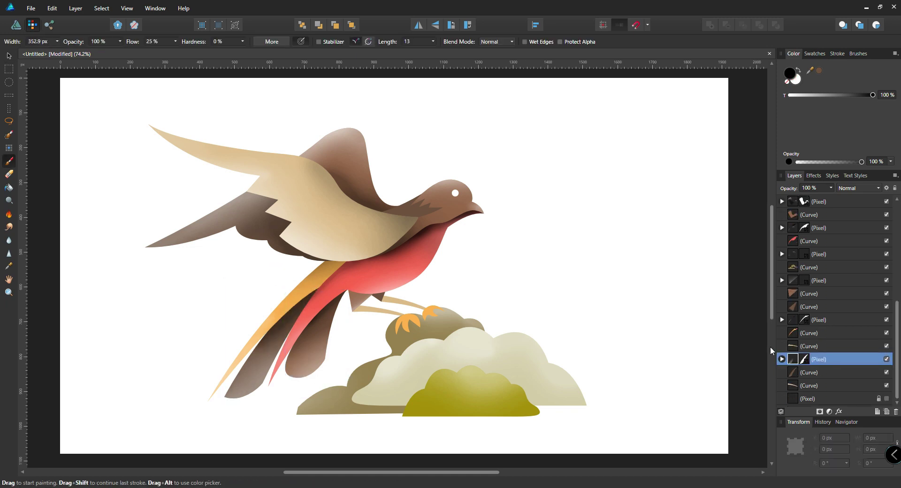
{"action": "key", "text": "v"}
{"action": "left_click", "coordinate": [308, 277]}
{"action": "key", "text": "b"}
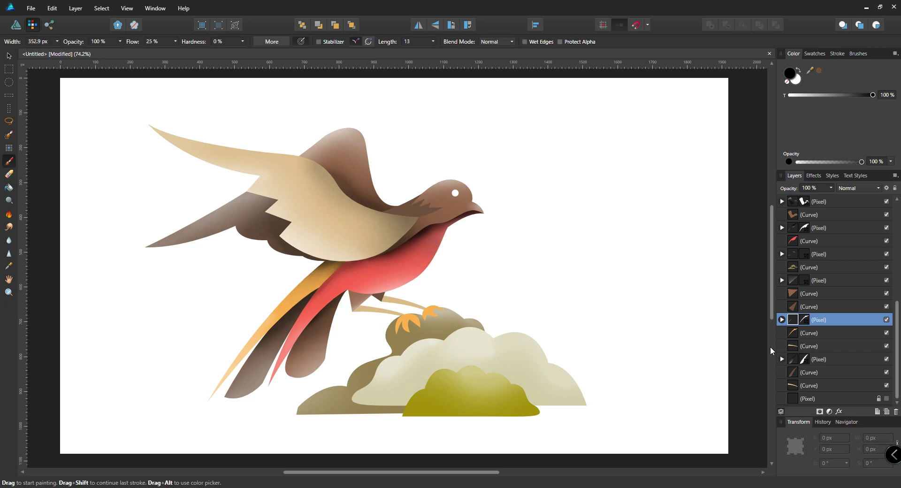
Step: Brush fine black shading around the bird's eye and beak with a 59.2 px brush on the brown body's pixel layer
{"action": "key", "text": "v"}
{"action": "left_click", "coordinate": [462, 184]}
{"action": "left_click", "coordinate": [795, 204]}
{"action": "key", "text": "b"}
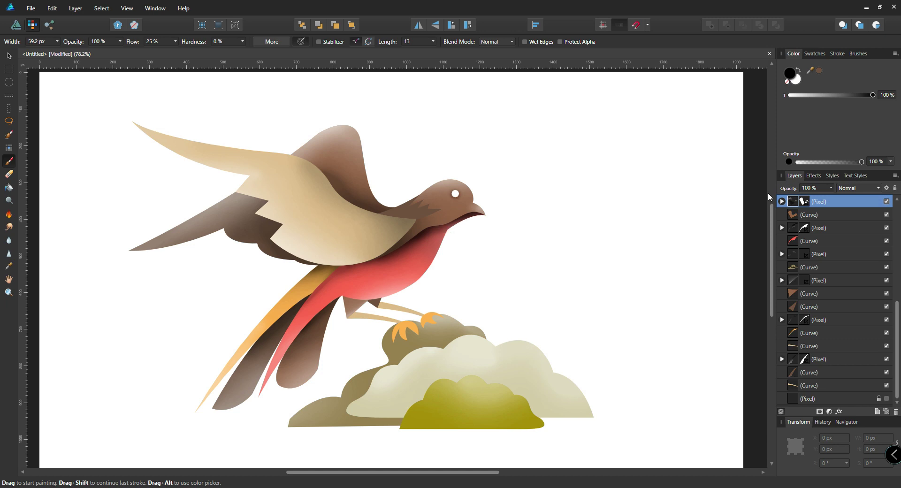
Step: Brush soft black shading onto the near brown thigh with a 157.6 px brush
{"action": "key", "text": "v"}
{"action": "left_click", "coordinate": [353, 305]}
{"action": "key", "text": "b"}
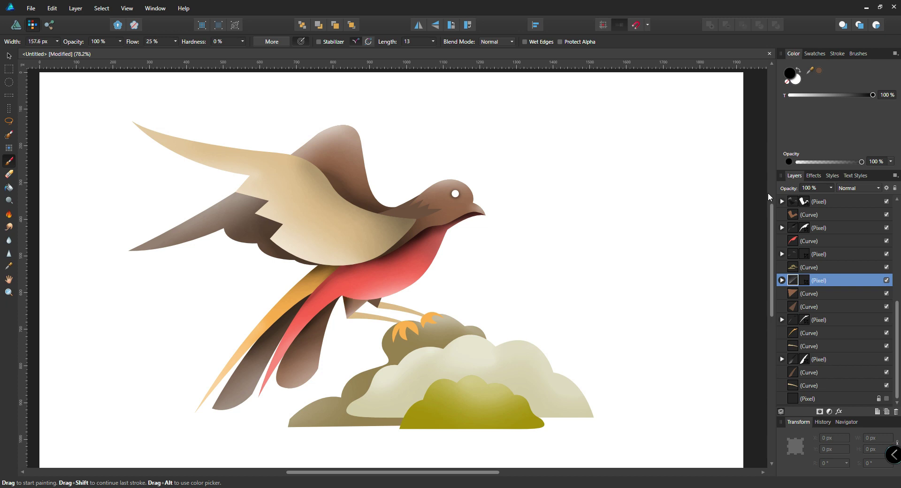
Step: Enlarge the brush to 364.5 px and shade the olive-brown stump in black along the pale bush and beneath the claws
{"action": "key", "text": "v"}
{"action": "left_click", "coordinate": [359, 385]}
{"action": "key", "text": "b"}
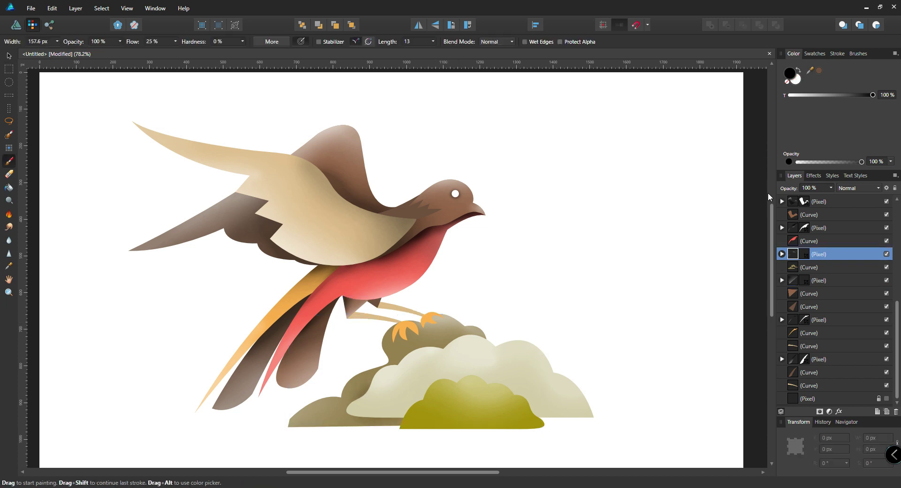
{"action": "key", "text": "bracketright"}
{"action": "key", "text": "bracketright"}
{"action": "key", "text": "bracketright"}
{"action": "mouse_move", "coordinate": [375, 392]}
{"action": "left_mouse_down"}
{"action": "mouse_move", "coordinate": [380, 420]}
{"action": "mouse_move", "coordinate": [394, 425]}
{"action": "left_mouse_up"}
{"action": "left_click_drag", "start_coordinate": [408, 359], "coordinate": [463, 341]}
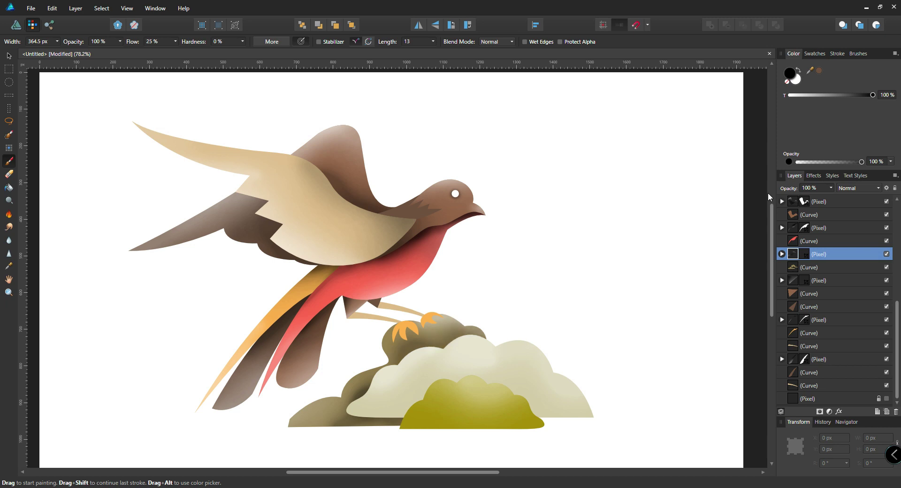
Step: Enlarge the brush to 554.3 px and shade the large pale bush in black around the olive-green bush
{"action": "key", "text": "v"}
{"action": "left_click", "coordinate": [470, 359]}
{"action": "key", "text": "b"}
{"action": "left_click_drag", "start_coordinate": [898, 323], "coordinate": [900, 296]}
{"action": "scroll", "coordinate": [852, 271], "scroll_direction": "up", "scroll_amount": 3}
{"action": "key", "text": "bracketright"}
{"action": "key", "text": "bracketright"}
{"action": "key", "text": "bracketright"}
{"action": "mouse_move", "coordinate": [418, 394]}
{"action": "left_mouse_down"}
{"action": "mouse_move", "coordinate": [406, 411]}
{"action": "mouse_move", "coordinate": [460, 380]}
{"action": "mouse_move", "coordinate": [561, 413]}
{"action": "mouse_move", "coordinate": [540, 416]}
{"action": "left_mouse_up"}
{"action": "mouse_move", "coordinate": [401, 416]}
{"action": "left_mouse_down"}
{"action": "mouse_move", "coordinate": [364, 417]}
{"action": "mouse_move", "coordinate": [411, 394]}
{"action": "mouse_move", "coordinate": [376, 415]}
{"action": "mouse_move", "coordinate": [462, 431]}
{"action": "mouse_move", "coordinate": [434, 413]}
{"action": "mouse_move", "coordinate": [422, 427]}
{"action": "left_mouse_up"}
Step: Brush soft black shading onto the lower part of the olive-green front bush
{"action": "key", "text": "v"}
{"action": "left_click", "coordinate": [469, 406]}
{"action": "key", "text": "b"}
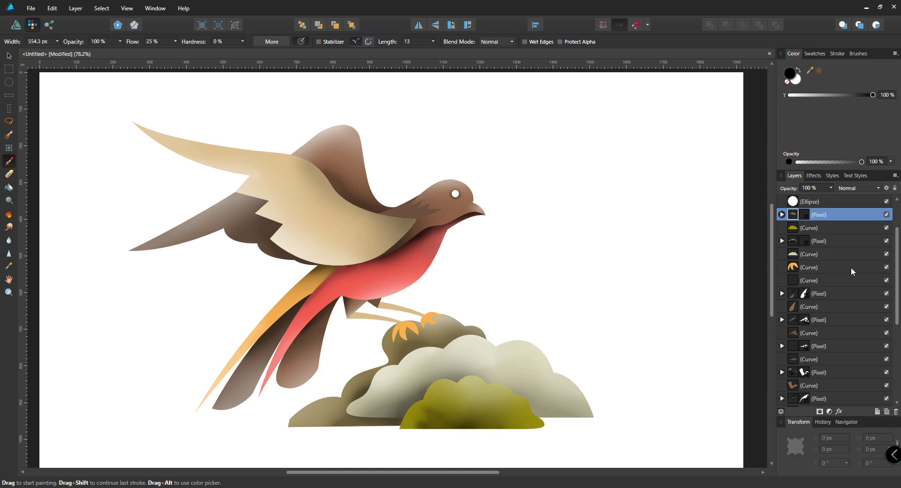
Step: Set the jagged neck feathers' pixel layer to 100% opacity and brush black shading onto them
{"action": "key", "text": "v"}
{"action": "left_click", "coordinate": [422, 211]}
{"action": "left_click", "coordinate": [789, 344]}
{"action": "left_click", "coordinate": [831, 188]}
{"action": "left_click_drag", "start_coordinate": [842, 201], "coordinate": [845, 201]}
{"action": "key", "text": "b"}
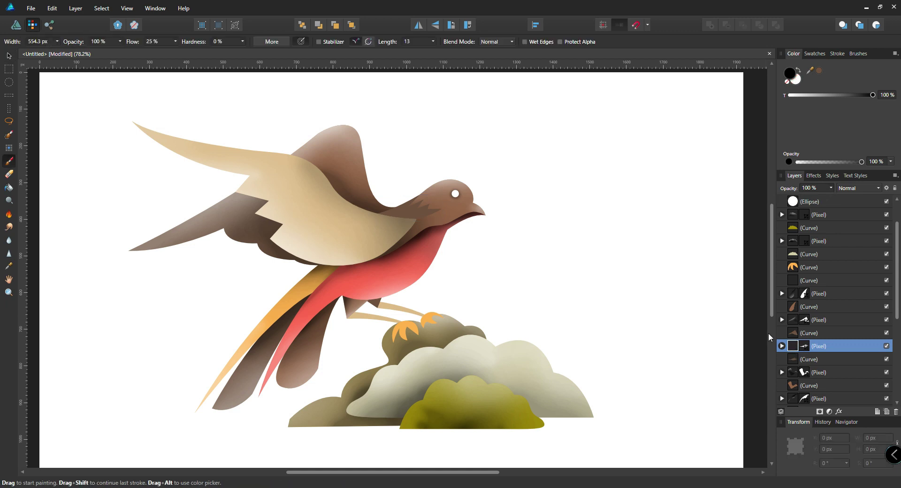
{"action": "left_click_drag", "start_coordinate": [392, 211], "coordinate": [402, 209]}
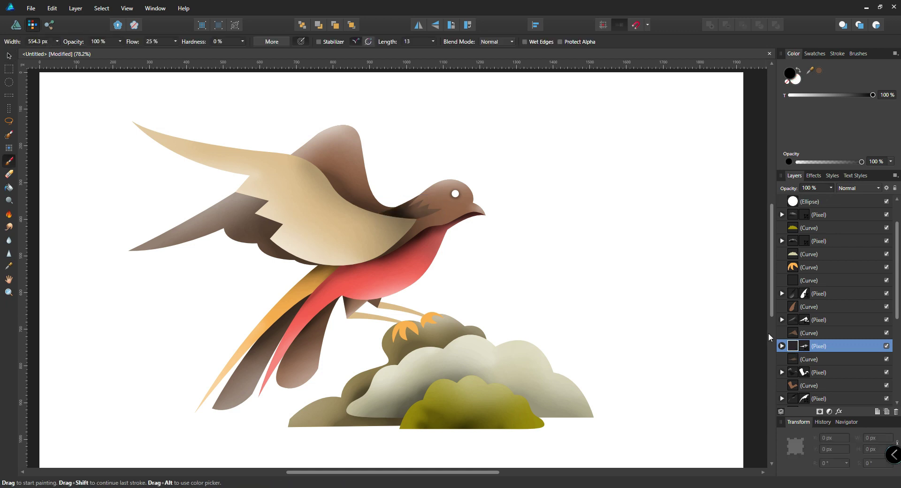
Step: Change the brush colour to near-white F3F3F2
{"action": "double_click", "coordinate": [792, 78]}
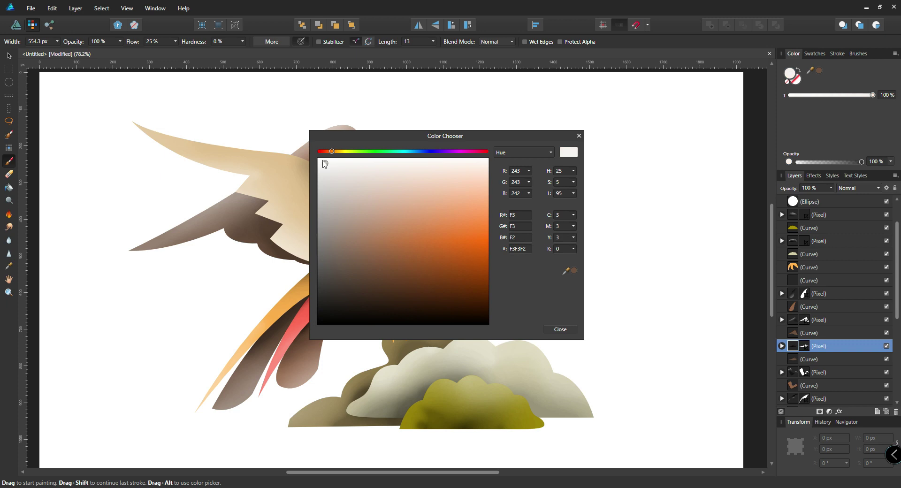
{"action": "left_click", "coordinate": [581, 137]}
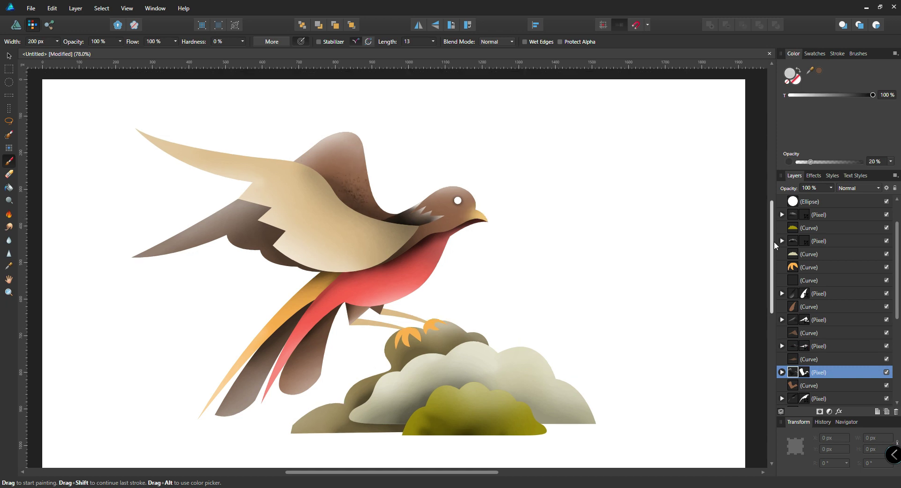
Step: Brush a speckled texture onto the brown rear wing and lower wing feathers with a 200 px texture brush
{"action": "key", "text": "alt+]"}
{"action": "key", "text": "alt+]"}
{"action": "key", "text": "alt+]"}
{"action": "key", "text": "alt+]"}
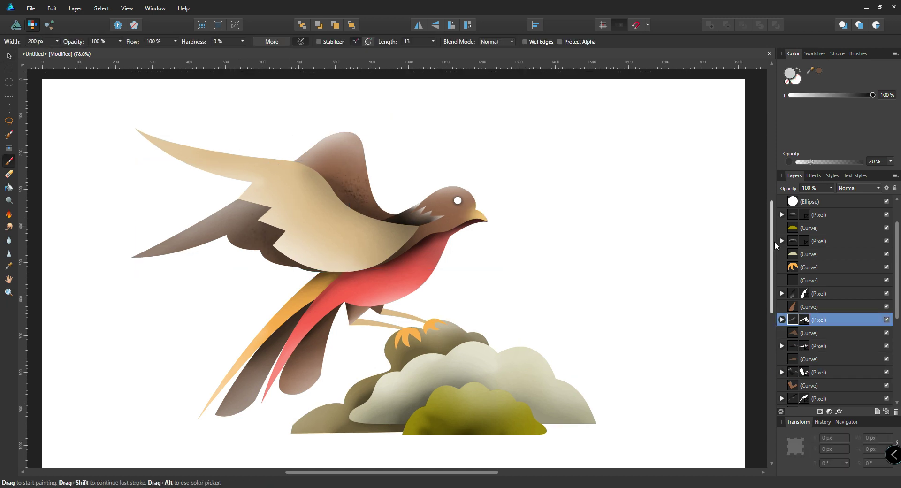
Step: Brush the speckled texture onto the shaded areas of the tan front wing's pixel layer
{"action": "key", "text": "v"}
{"action": "left_click", "coordinate": [324, 221]}
{"action": "key", "text": "b"}
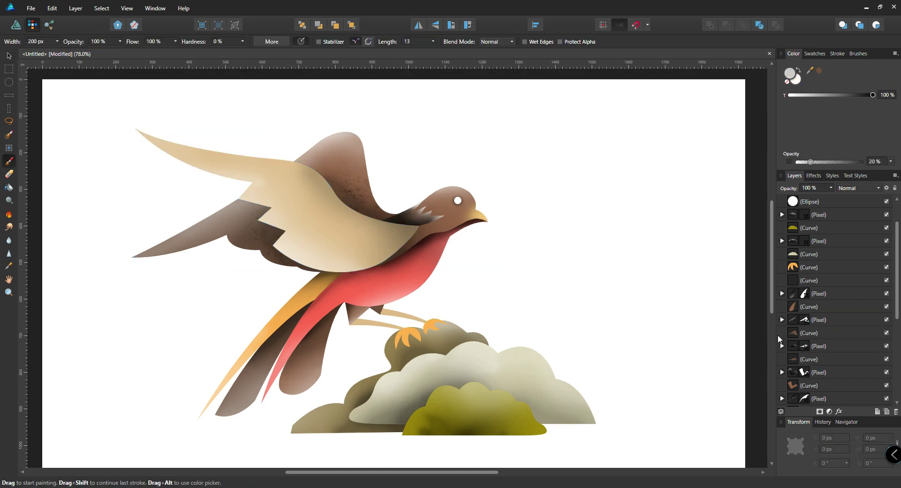
{"action": "key", "text": "alt+]"}
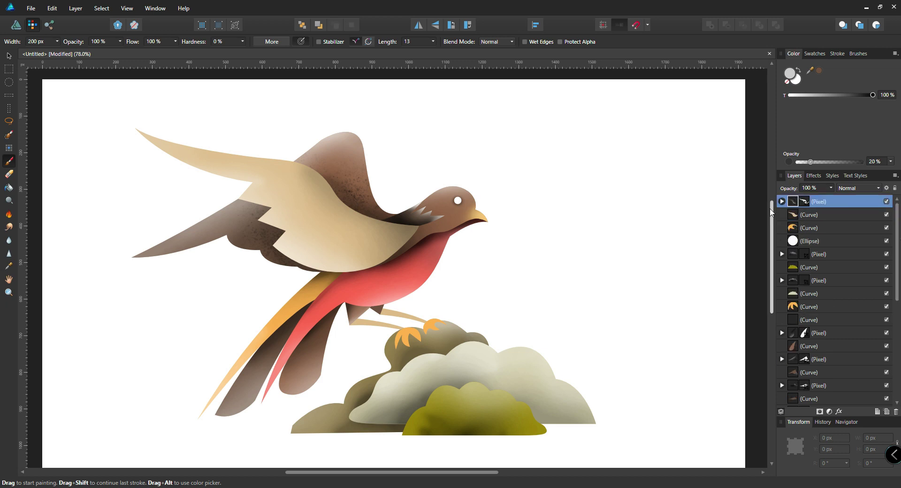
Step: Brush the speckled texture onto the brown head and body on their pixel layer
{"action": "key", "text": "v"}
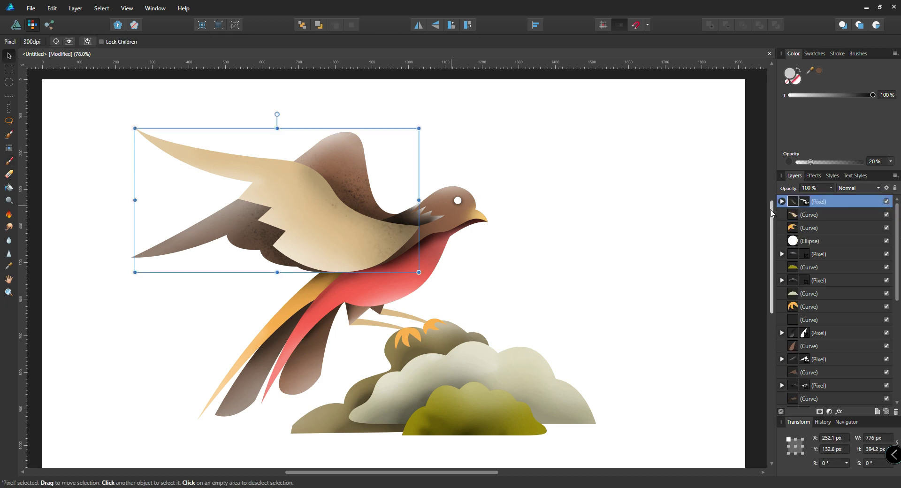
{"action": "left_click", "coordinate": [446, 212]}
{"action": "key", "text": "b"}
{"action": "key", "text": "alt+]"}
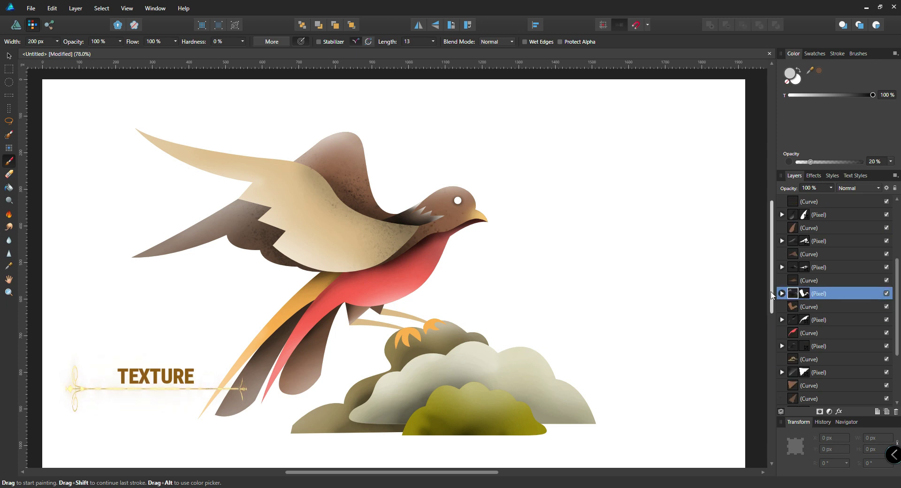
Step: Brush the speckled texture onto the upper part of the orange tail feather
{"action": "key", "text": "v"}
{"action": "left_click", "coordinate": [303, 302]}
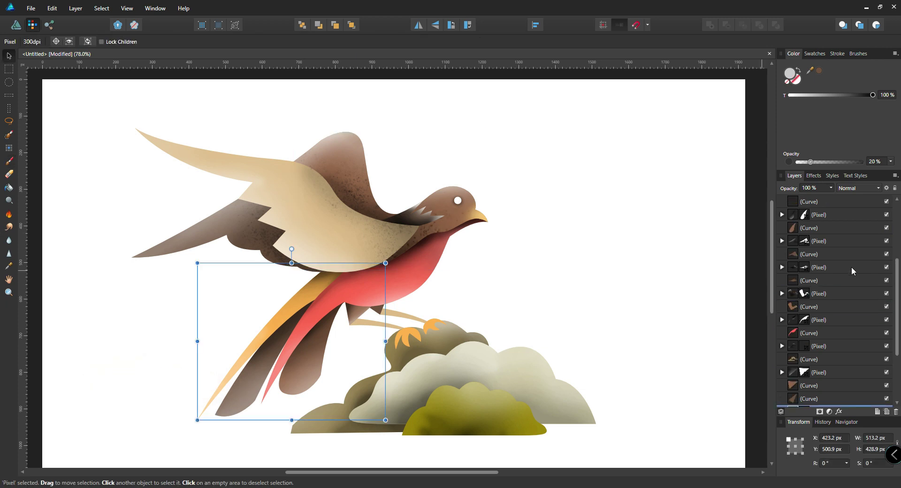
{"action": "left_click_drag", "start_coordinate": [897, 286], "coordinate": [893, 334]}
{"action": "key", "text": "b"}
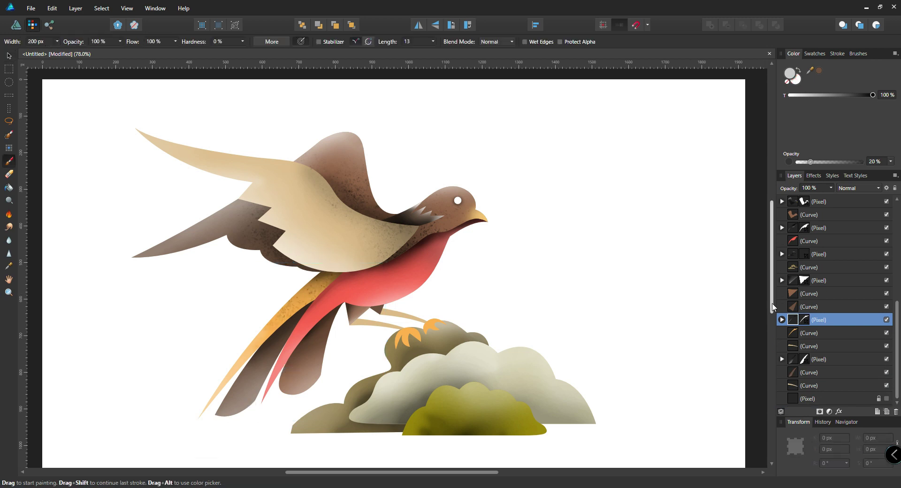
Step: Brush the speckled texture onto the red body and the olive-brown stump
{"action": "key", "text": "v"}
{"action": "left_click", "coordinate": [376, 276]}
{"action": "key", "text": "v"}
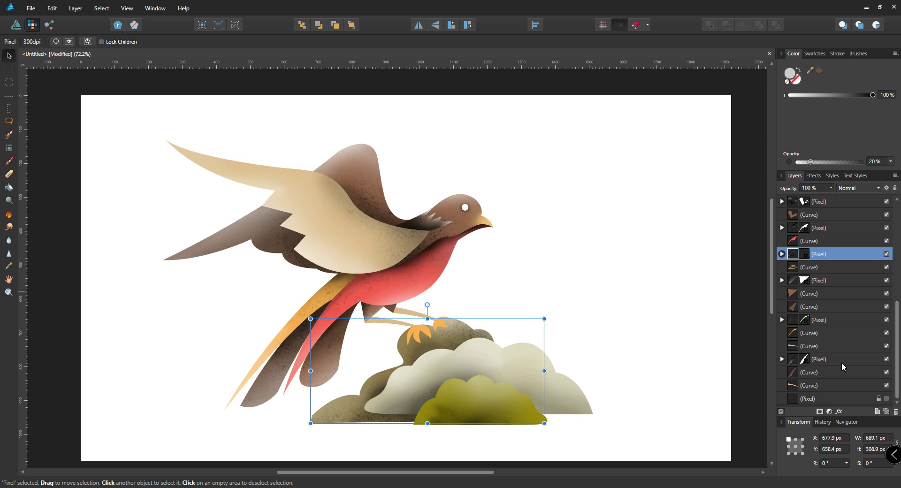
Step: Brush the speckled texture onto the pale bush and the olive-green bush on their pixel layers
{"action": "left_click", "coordinate": [500, 369]}
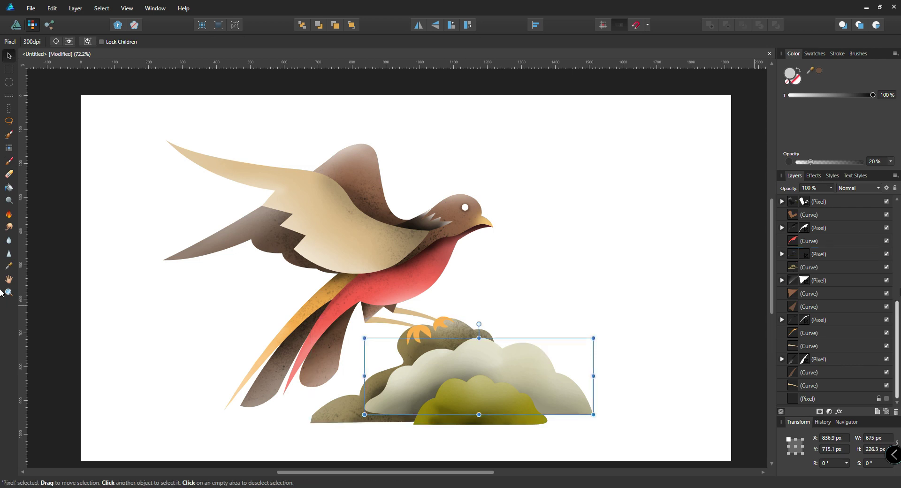
{"action": "scroll", "coordinate": [818, 289], "scroll_direction": "up", "scroll_amount": 5}
{"action": "key", "text": "b"}
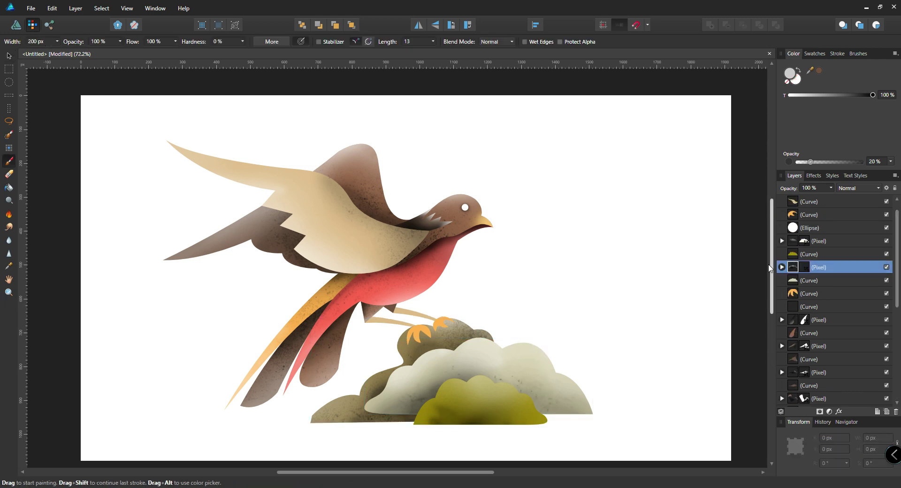
{"action": "key", "text": "v"}
{"action": "left_click", "coordinate": [481, 404]}
{"action": "key", "text": "b"}
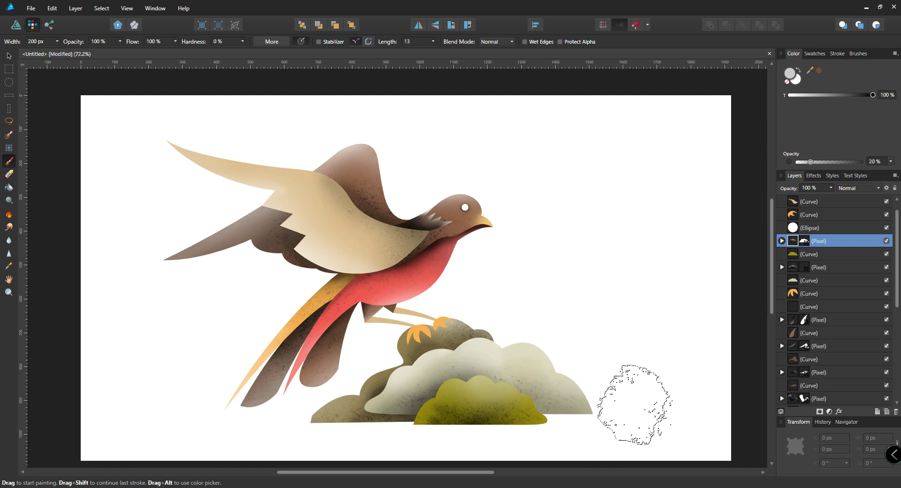
{"action": "key", "text": "v"}
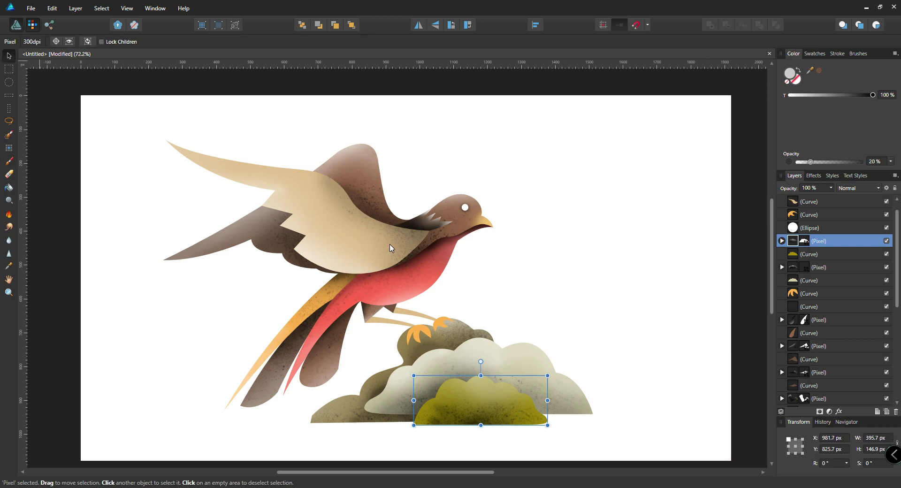
Step: Group all the bird, stump and bush layers in the vector workspace
{"action": "left_click", "coordinate": [17, 25]}
{"action": "left_click", "coordinate": [639, 234]}
{"action": "scroll", "coordinate": [846, 358], "scroll_direction": "up", "scroll_amount": 1}
{"action": "left_click_drag", "start_coordinate": [832, 256], "coordinate": [814, 141]}
{"action": "left_click", "coordinate": [826, 192]}
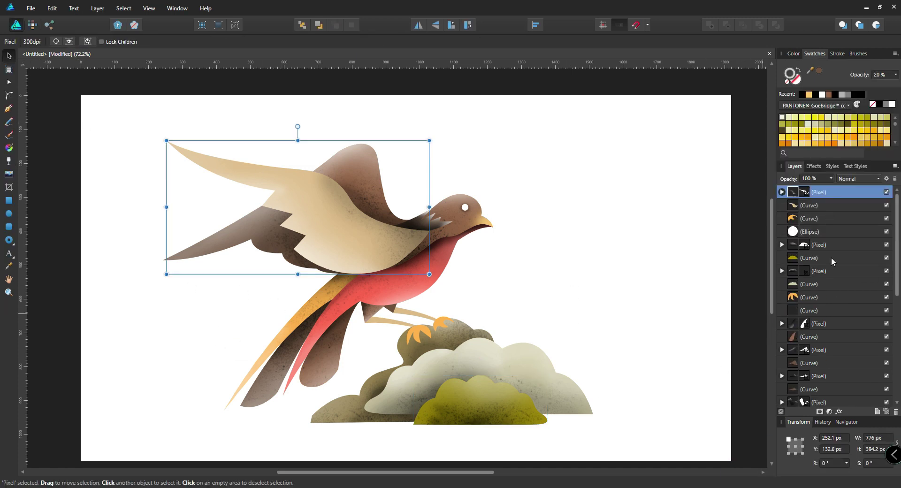
{"action": "key", "text": "ctrl+a"}
{"action": "key", "text": "ctrl+g"}
Step: Scale the illustration group down to about 1110 × 735 px around the middle of the page and lock it
{"action": "left_click_drag", "start_coordinate": [403, 265], "coordinate": [418, 264]}
{"action": "left_click_drag", "start_coordinate": [608, 426], "coordinate": [554, 390]}
{"action": "left_click_drag", "start_coordinate": [464, 357], "coordinate": [491, 374]}
{"action": "left_click", "coordinate": [895, 178]}
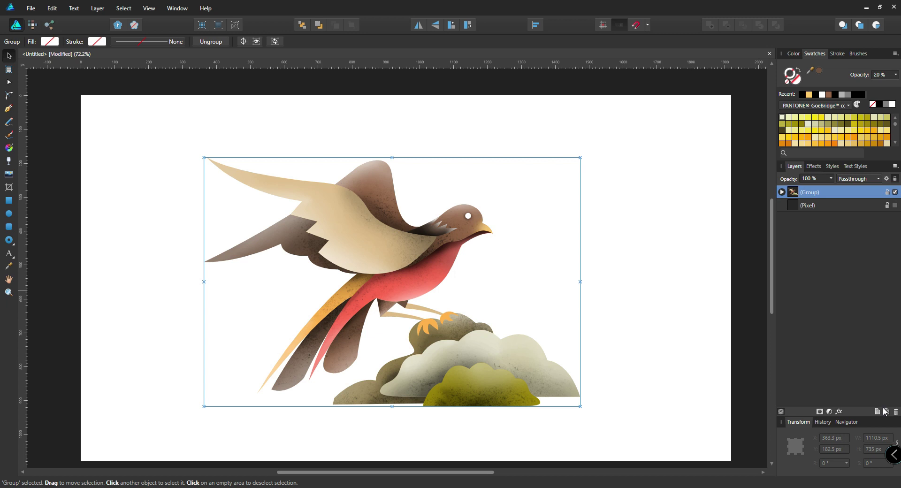
Step: Add a pixel layer beneath the group and draw a closed lower hill outline behind the bird with the Pen tool
{"action": "left_click", "coordinate": [886, 411]}
{"action": "left_click_drag", "start_coordinate": [798, 196], "coordinate": [841, 222]}
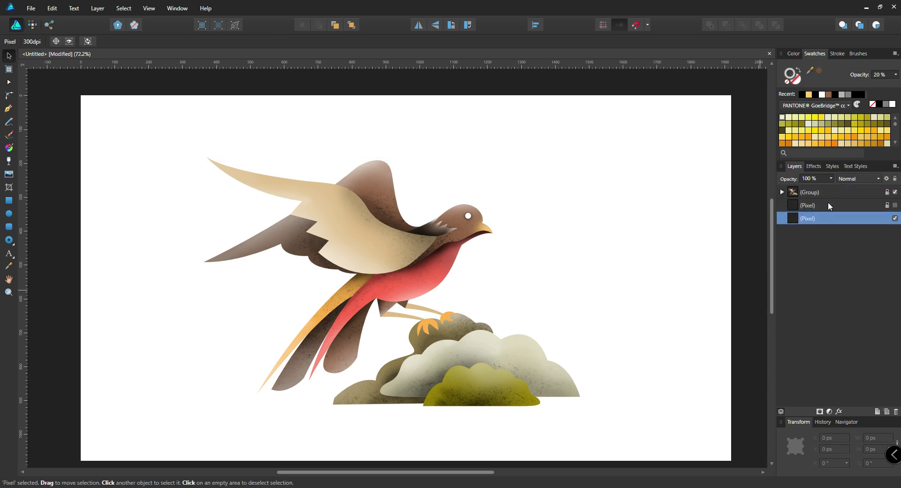
{"action": "left_click", "coordinate": [8, 108]}
{"action": "left_click", "coordinate": [187, 376]}
{"action": "left_click_drag", "start_coordinate": [463, 278], "coordinate": [633, 318]}
{"action": "mouse_move", "coordinate": [592, 263]}
{"action": "left_mouse_down"}
{"action": "mouse_move", "coordinate": [634, 312]}
{"action": "mouse_move", "coordinate": [658, 299]}
{"action": "left_mouse_up"}
{"action": "left_click", "coordinate": [639, 241]}
{"action": "left_click", "coordinate": [639, 409]}
{"action": "left_click", "coordinate": [136, 409]}
{"action": "left_click_drag", "start_coordinate": [187, 377], "coordinate": [222, 380]}
Step: Draw a second closed hill outline, about 1022 × 725 px, rising behind the bird to the page's upper edge
{"action": "left_click", "coordinate": [287, 320]}
{"action": "left_click_drag", "start_coordinate": [503, 120], "coordinate": [721, 116]}
{"action": "left_click", "coordinate": [633, 270]}
{"action": "left_click", "coordinate": [555, 343]}
{"action": "left_click", "coordinate": [287, 320]}
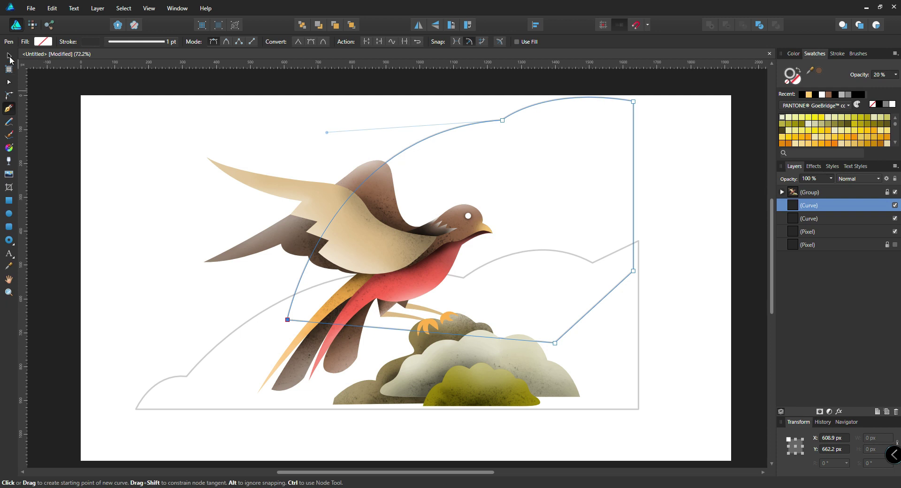
Step: Draw a background rectangle about 1439 × 903 px beneath both hill curves, filled with pale beige #E4E2D7
{"action": "left_click", "coordinate": [15, 206]}
{"action": "left_click_drag", "start_coordinate": [146, 97], "coordinate": [633, 403]}
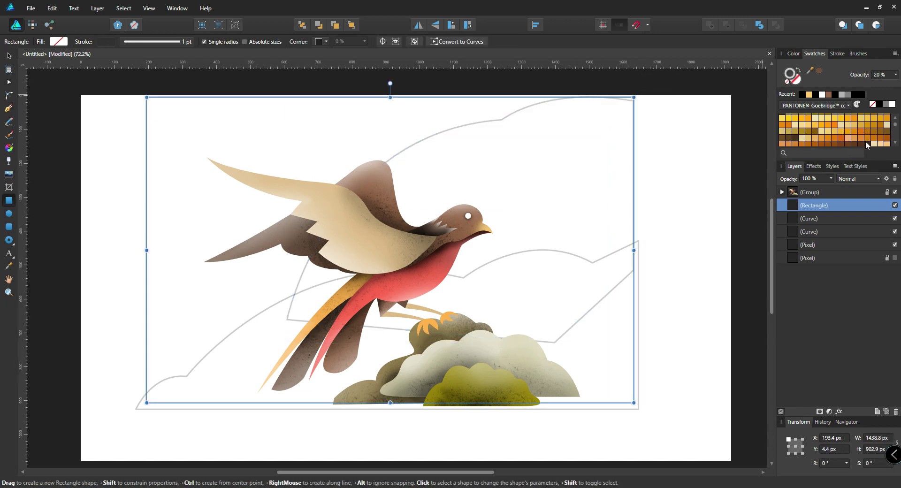
{"action": "left_click", "coordinate": [796, 76]}
{"action": "left_click", "coordinate": [794, 54]}
{"action": "double_click", "coordinate": [794, 81]}
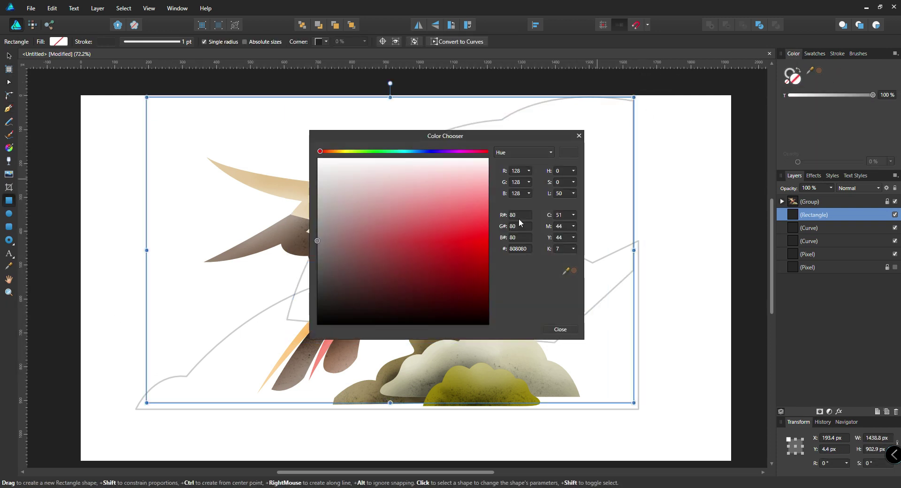
{"action": "left_click", "coordinate": [347, 152]}
{"action": "left_click_drag", "start_coordinate": [351, 206], "coordinate": [358, 185]}
{"action": "left_click", "coordinate": [579, 136]}
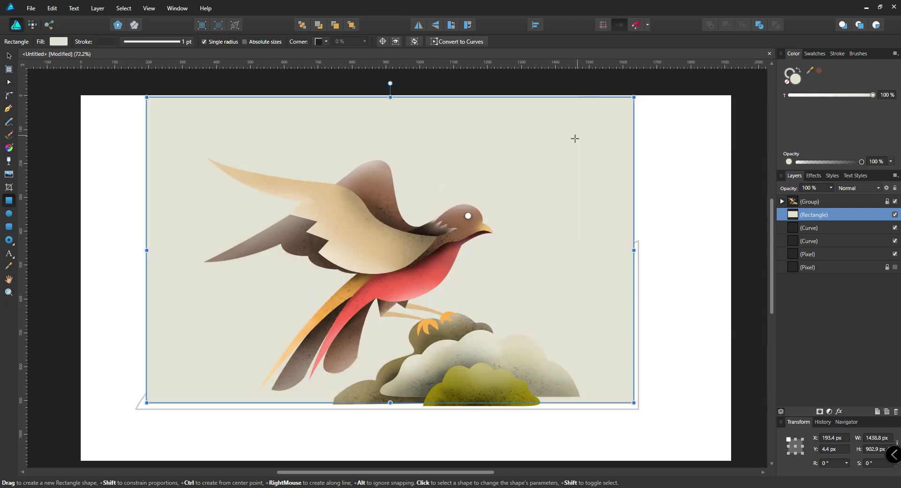
{"action": "left_click_drag", "start_coordinate": [830, 217], "coordinate": [819, 241]}
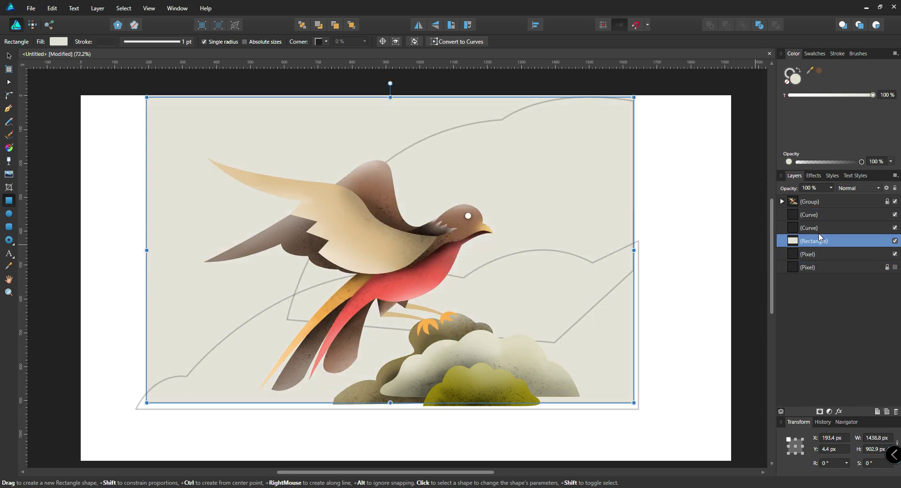
Step: Fill the lower hill curve with the beige sampled from the background rectangle
{"action": "left_click", "coordinate": [809, 229]}
{"action": "key", "text": "i"}
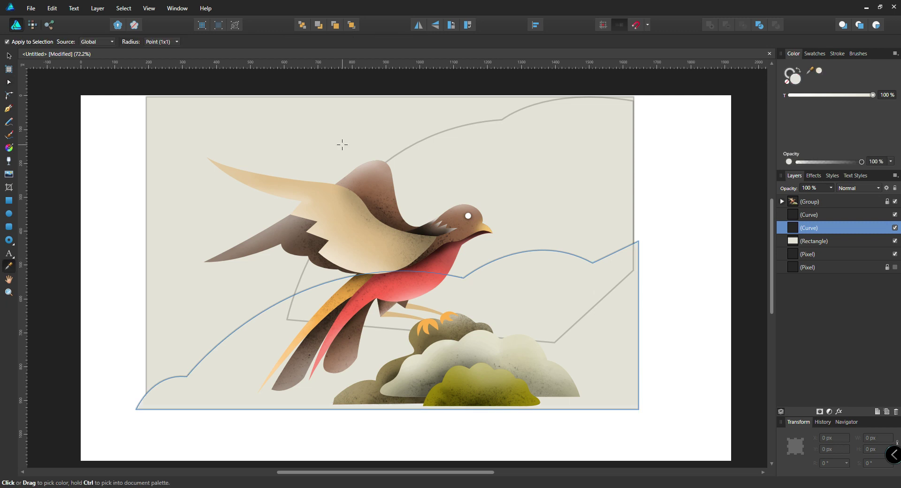
{"action": "left_click", "coordinate": [8, 56]}
Step: Remove the outlines from both hill curves and the background rectangle
{"action": "left_click", "coordinate": [377, 186]}
{"action": "left_click", "coordinate": [483, 123]}
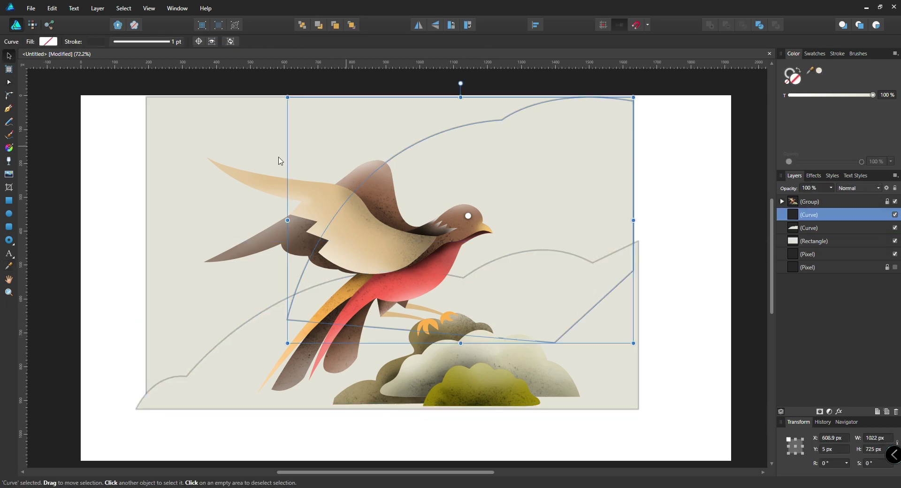
{"action": "left_click", "coordinate": [279, 158], "text": "shift"}
{"action": "left_click", "coordinate": [362, 291], "text": "shift"}
{"action": "left_click", "coordinate": [789, 72]}
{"action": "left_click", "coordinate": [787, 82]}
{"action": "left_click", "coordinate": [796, 79]}
{"action": "left_click", "coordinate": [676, 126]}
{"action": "left_click", "coordinate": [499, 197]}
{"action": "left_click", "coordinate": [669, 112]}
{"action": "left_click_drag", "start_coordinate": [674, 104], "coordinate": [514, 206]}
Step: Fill the upper hill with a pale sage green slightly darker than the background
{"action": "left_click", "coordinate": [805, 216]}
{"action": "double_click", "coordinate": [797, 81]}
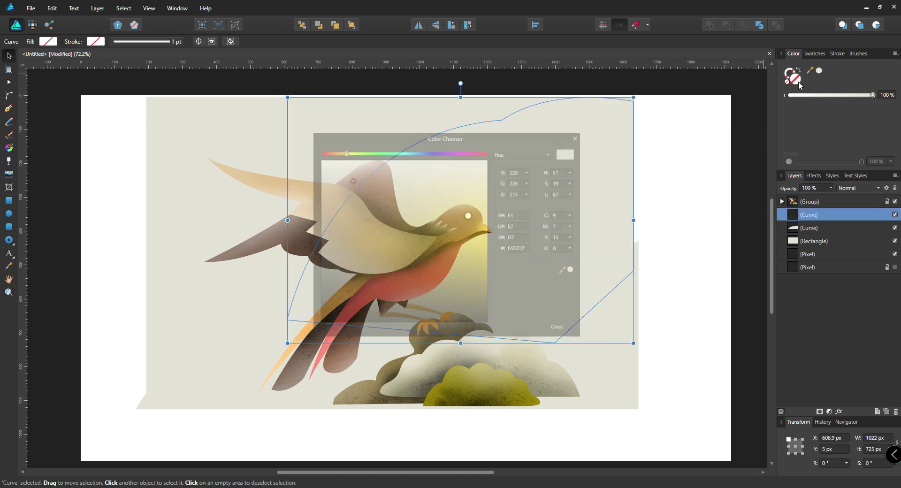
{"action": "left_click", "coordinate": [353, 200]}
{"action": "left_click_drag", "start_coordinate": [435, 136], "coordinate": [786, 95]}
{"action": "left_click_drag", "start_coordinate": [694, 111], "coordinate": [699, 110]}
{"action": "left_click", "coordinate": [708, 151]}
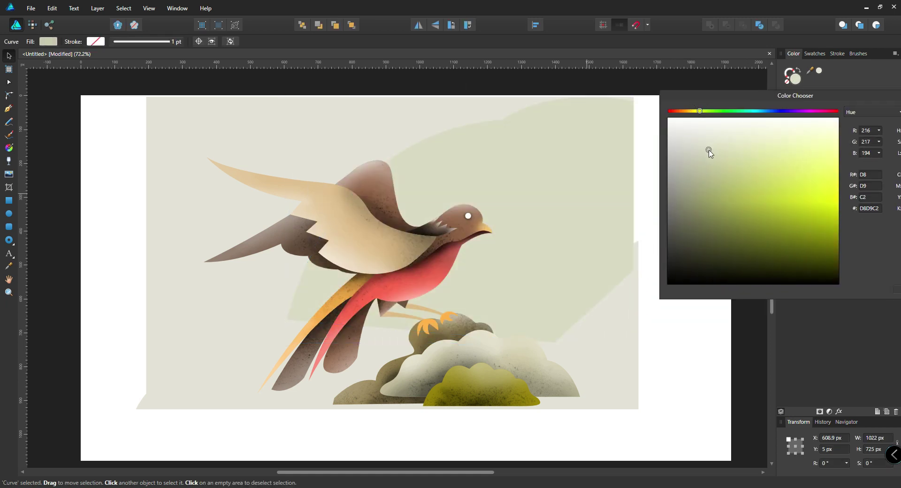
{"action": "mouse_move", "coordinate": [707, 150]}
{"action": "left_mouse_down"}
{"action": "mouse_move", "coordinate": [698, 157]}
{"action": "mouse_move", "coordinate": [721, 152]}
{"action": "left_mouse_up"}
Step: Fill the lower hill with grey-green #BEC1A3 and stack it above the upper hill
{"action": "left_click", "coordinate": [270, 372]}
{"action": "left_click_drag", "start_coordinate": [693, 111], "coordinate": [699, 111]}
{"action": "left_click", "coordinate": [700, 167]}
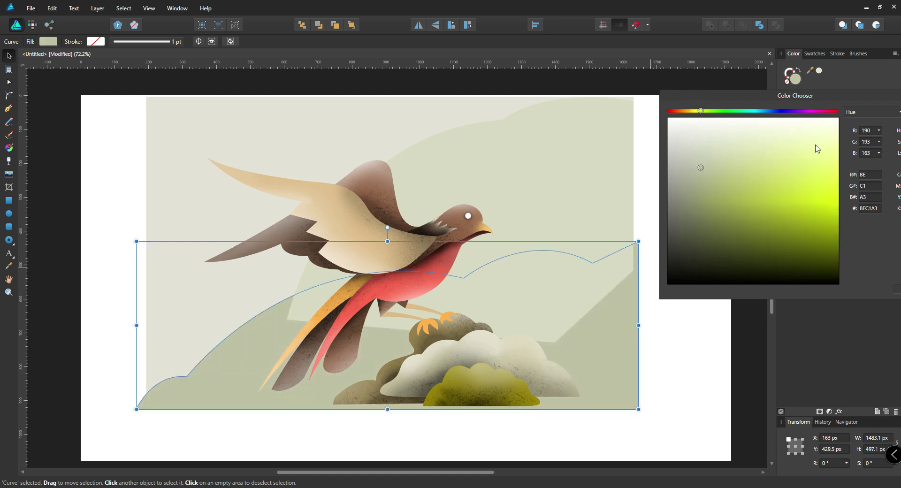
{"action": "left_click_drag", "start_coordinate": [810, 100], "coordinate": [680, 123]}
{"action": "left_click", "coordinate": [777, 312]}
{"action": "left_click_drag", "start_coordinate": [808, 228], "coordinate": [811, 213]}
{"action": "left_click", "coordinate": [666, 161]}
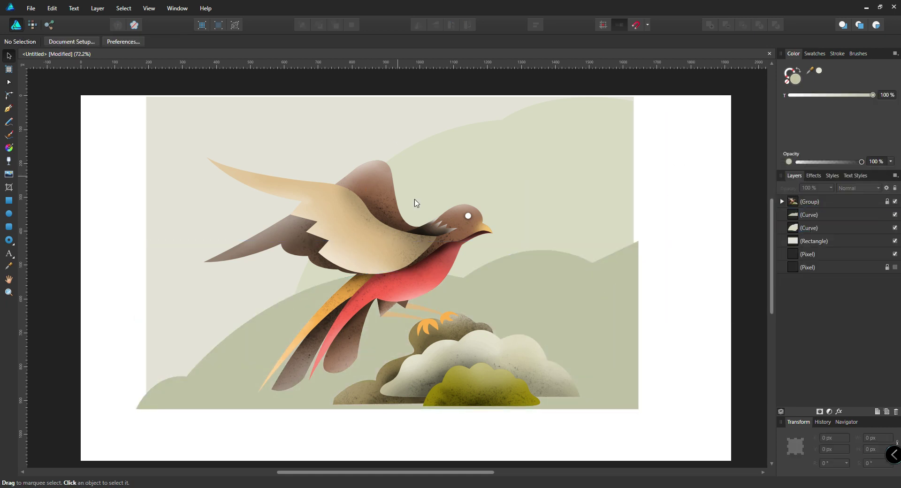
Step: Recolour the lower hill, upper hill and background rectangle in muted, cooler bluish-green tones
{"action": "left_click", "coordinate": [537, 282]}
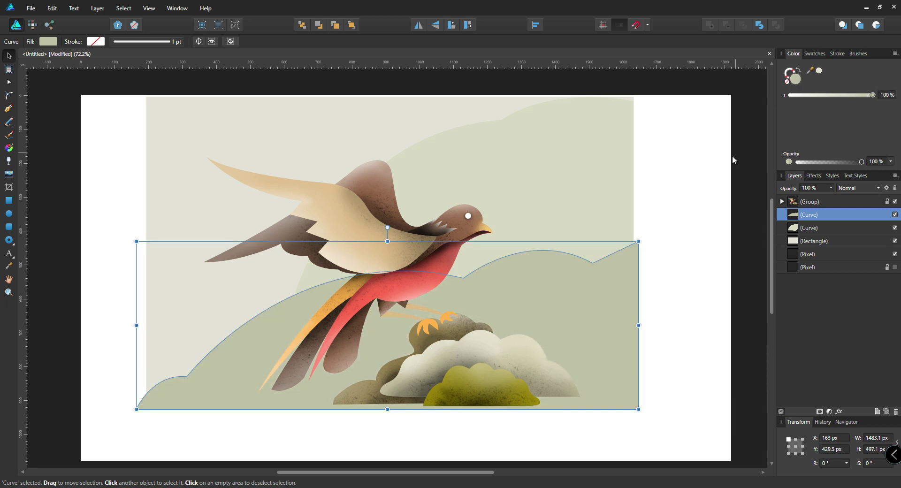
{"action": "left_click", "coordinate": [798, 85]}
{"action": "left_click", "coordinate": [783, 110]}
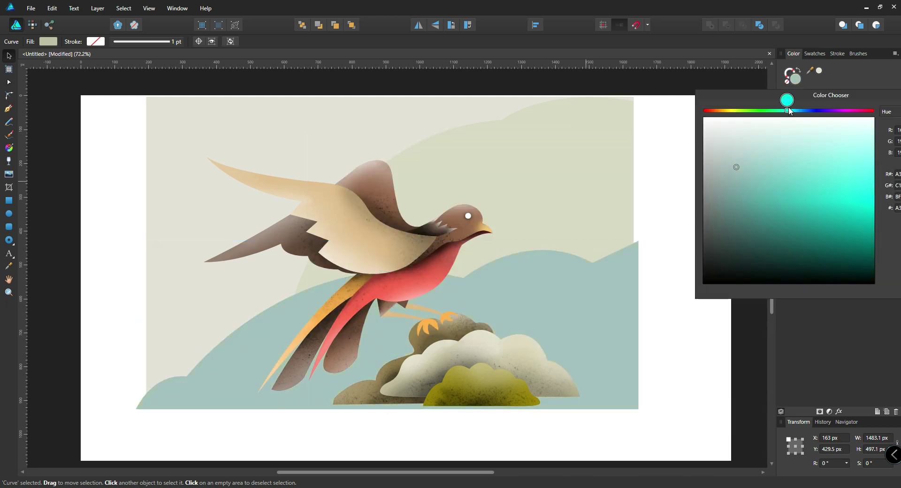
{"action": "left_click", "coordinate": [736, 131]}
{"action": "left_click_drag", "start_coordinate": [736, 130], "coordinate": [730, 151]}
{"action": "left_click", "coordinate": [780, 110]}
{"action": "left_click_drag", "start_coordinate": [779, 111], "coordinate": [771, 109]}
{"action": "left_click_drag", "start_coordinate": [731, 150], "coordinate": [733, 156]}
{"action": "left_click", "coordinate": [734, 168]}
{"action": "left_click", "coordinate": [661, 146]}
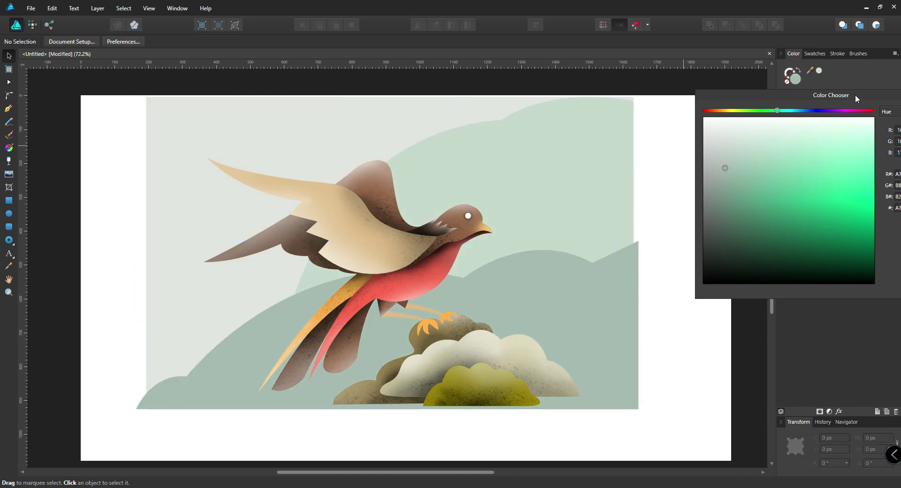
{"action": "left_click_drag", "start_coordinate": [855, 96], "coordinate": [674, 129]}
{"action": "left_click", "coordinate": [783, 128]}
Step: Draw a sun circle about 129 px across beside the bird's beak and fill it with off-white #E9ECEA
{"action": "left_click", "coordinate": [9, 214]}
{"action": "left_click_drag", "start_coordinate": [515, 204], "coordinate": [558, 246]}
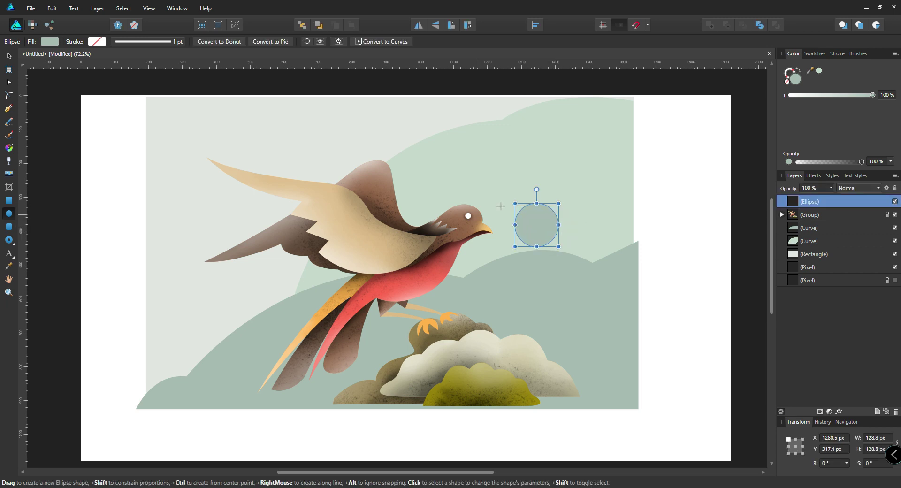
{"action": "double_click", "coordinate": [795, 78]}
{"action": "left_click_drag", "start_coordinate": [446, 133], "coordinate": [786, 87]}
{"action": "left_click", "coordinate": [639, 118]}
{"action": "left_click_drag", "start_coordinate": [639, 118], "coordinate": [638, 123]}
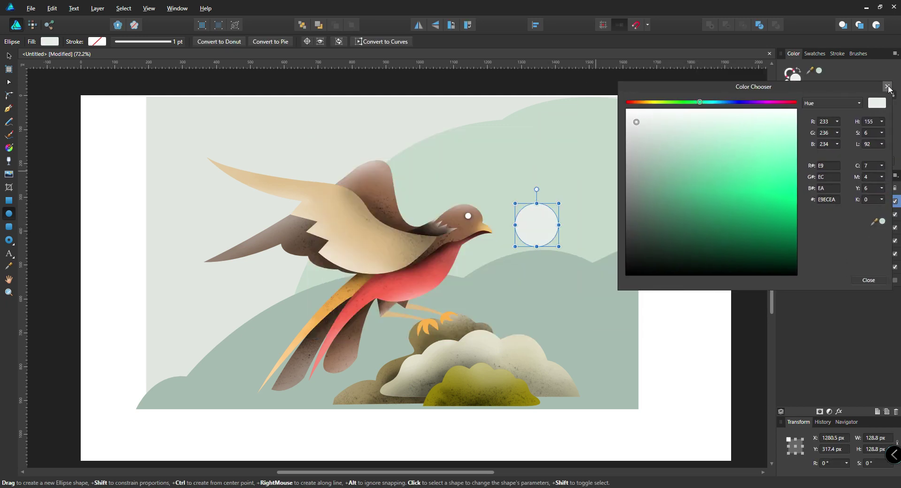
{"action": "left_click", "coordinate": [887, 87]}
Step: Move the sun circle down to the lower hill's crest and stack it beneath that hill
{"action": "key", "text": "v"}
{"action": "left_click_drag", "start_coordinate": [546, 229], "coordinate": [540, 246]}
{"action": "left_click_drag", "start_coordinate": [817, 202], "coordinate": [826, 235]}
{"action": "left_click", "coordinate": [664, 214]}
Step: Add a pixel layer above the lower hill, masked with a copy of the hill's shape
{"action": "left_click_drag", "start_coordinate": [593, 261], "coordinate": [616, 249]}
{"action": "scroll", "coordinate": [543, 283], "scroll_direction": "up", "scroll_amount": 3}
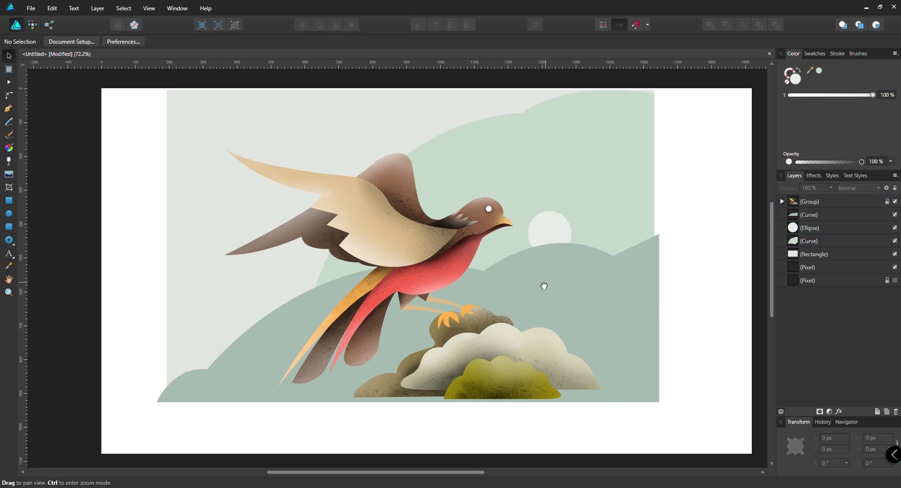
{"action": "left_click", "coordinate": [553, 298]}
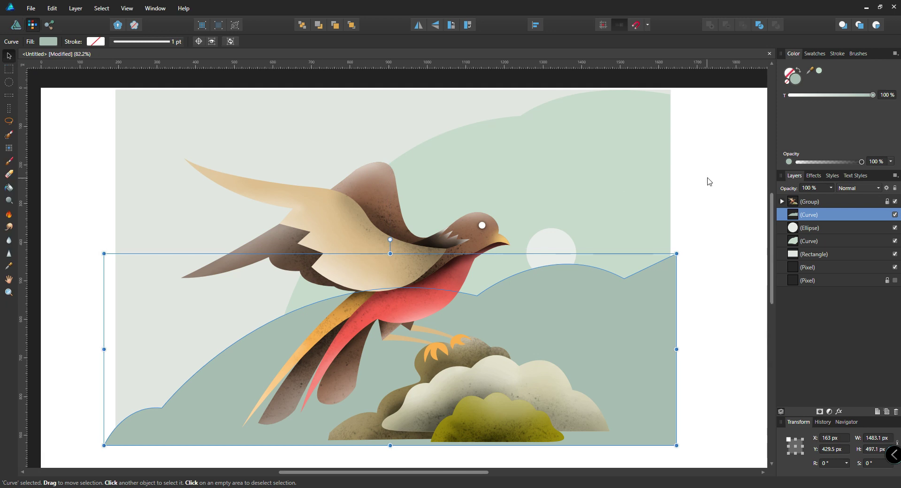
{"action": "key", "text": "ctrl+j"}
{"action": "key", "text": "ctrl+shift+n"}
{"action": "left_click_drag", "start_coordinate": [796, 231], "coordinate": [798, 217]}
{"action": "key", "text": "b"}
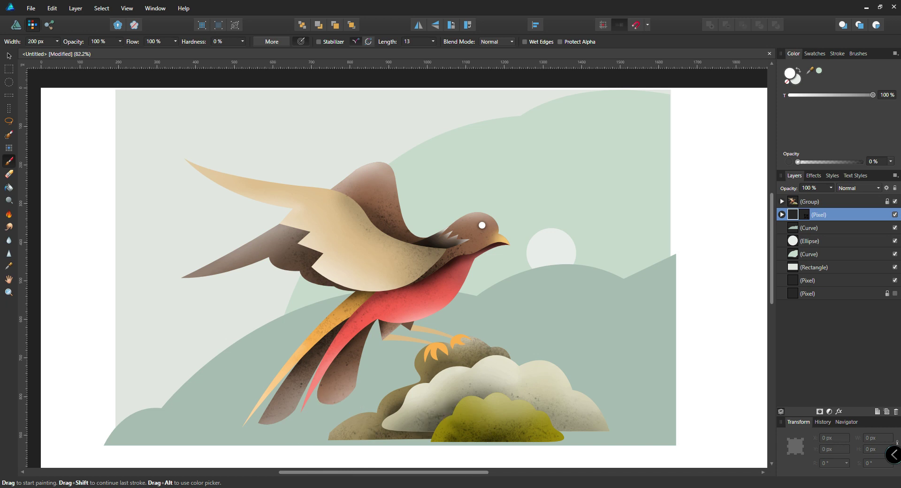
Step: Brush soft dark shading onto the lower hill around the stump and bushes with a 352.9 px Basic brush at 25% flow
{"action": "double_click", "coordinate": [792, 75]}
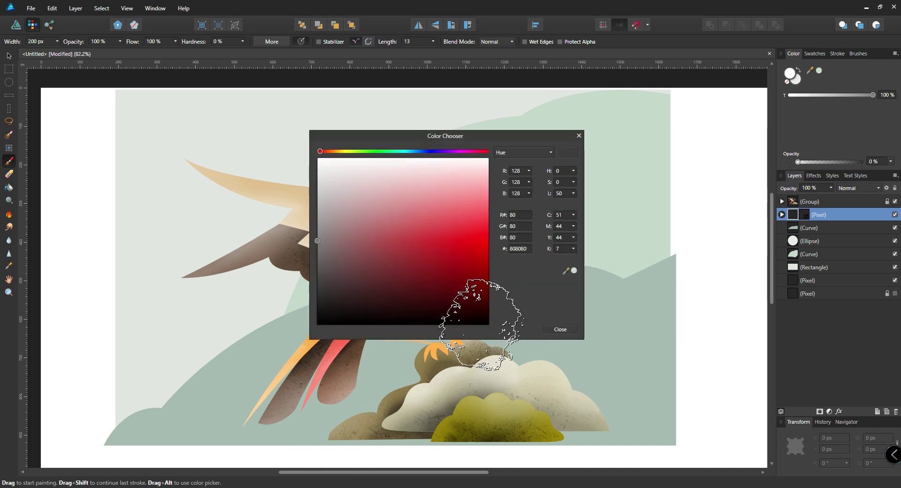
{"action": "left_click", "coordinate": [578, 135]}
{"action": "left_click", "coordinate": [858, 54]}
{"action": "left_click", "coordinate": [833, 66]}
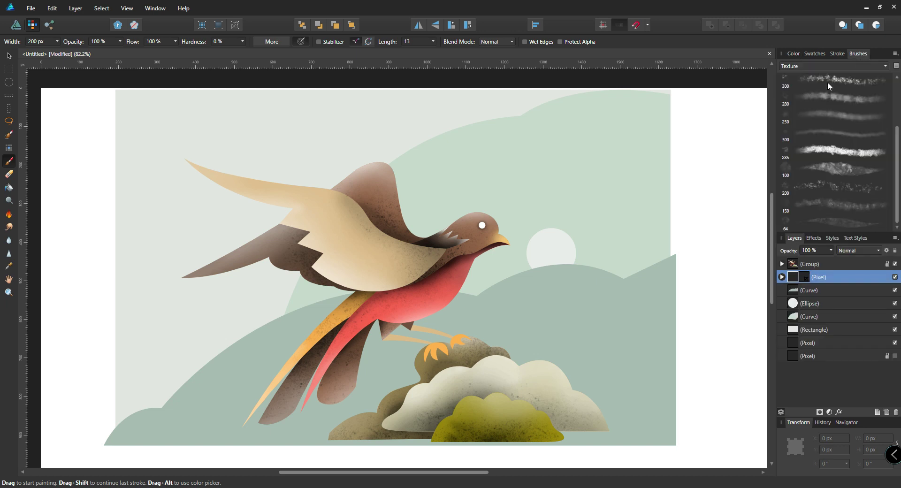
{"action": "left_click", "coordinate": [794, 79]}
{"action": "scroll", "coordinate": [866, 165], "scroll_direction": "down", "scroll_amount": 3}
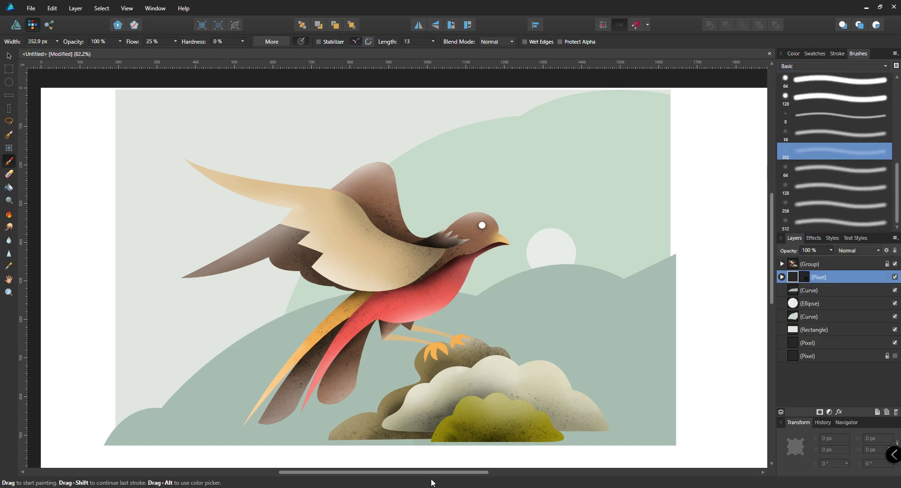
{"action": "left_click_drag", "start_coordinate": [432, 483], "coordinate": [650, 446]}
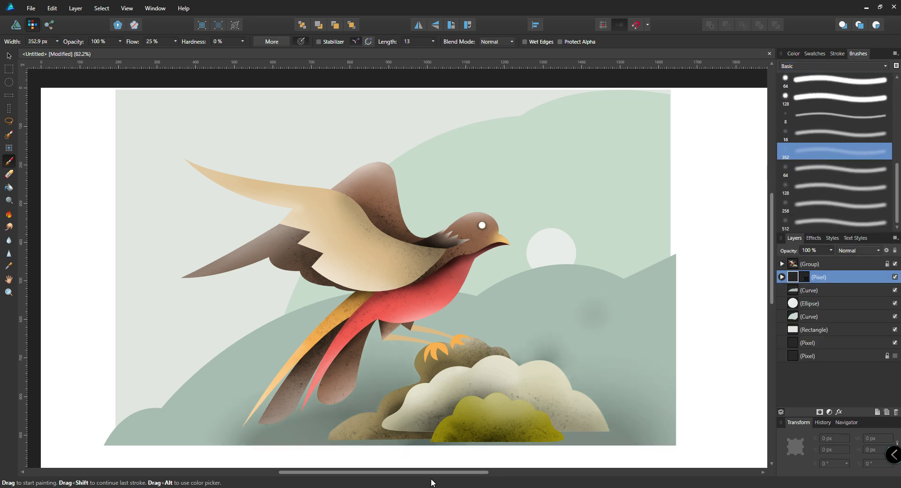
Step: Set the lower hill's shading layer to Overlay at 59% opacity and brush speckled texture along the hill's base
{"action": "left_click", "coordinate": [862, 252]}
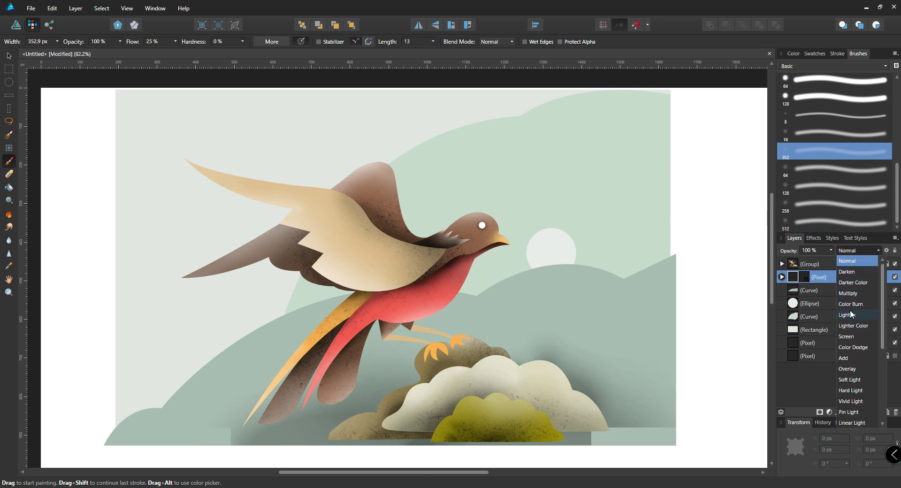
{"action": "left_click", "coordinate": [856, 369]}
{"action": "left_click", "coordinate": [785, 64]}
{"action": "left_click", "coordinate": [830, 193]}
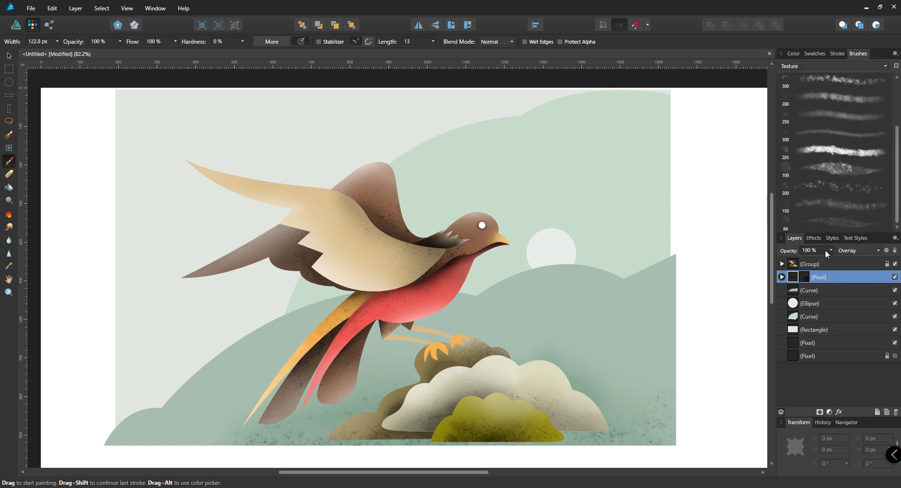
{"action": "left_click", "coordinate": [806, 261]}
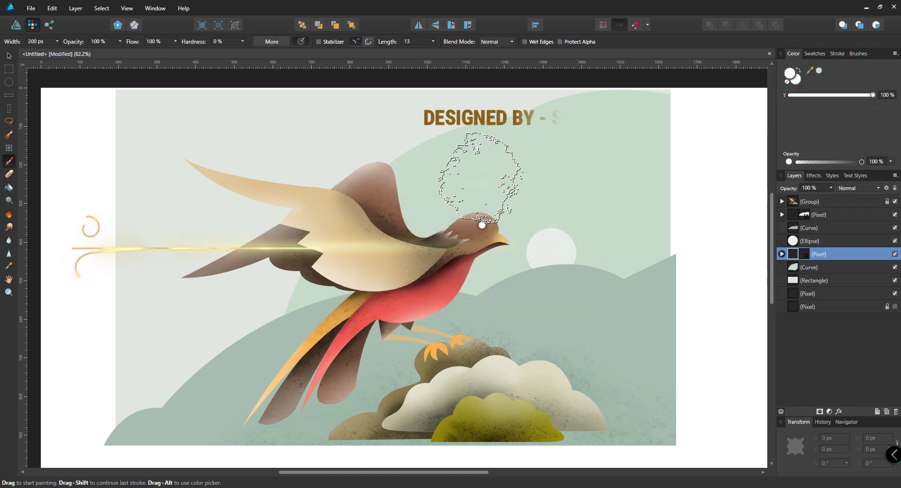
Step: Brush white speckled texture onto the upper and lower hills' pixel layers with the texture brush enlarged to 611.8 px
{"action": "key", "text": "bracketright"}
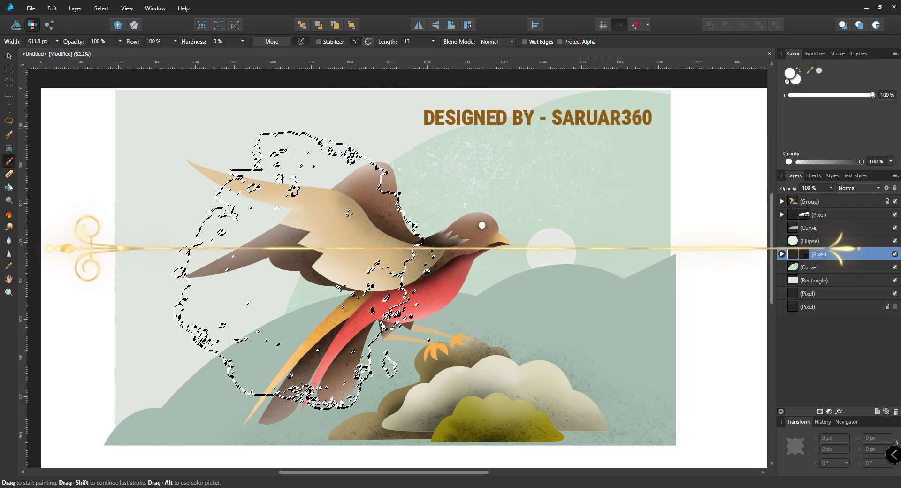
{"action": "key", "text": "v"}
{"action": "left_click", "coordinate": [511, 302]}
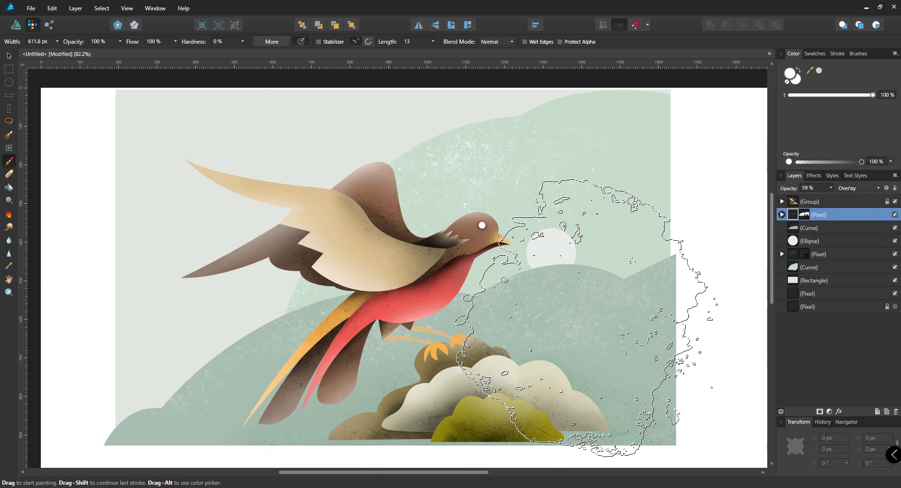
Step: Brush black speckled texture onto the upper hill's pixel layer with the 611.8 px texture brush and reduce that layer's opacity
{"action": "key", "text": "v"}
{"action": "left_click", "coordinate": [604, 143]}
{"action": "left_click", "coordinate": [790, 252]}
{"action": "double_click", "coordinate": [791, 75]}
{"action": "left_click_drag", "start_coordinate": [334, 301], "coordinate": [303, 346]}
{"action": "left_click", "coordinate": [561, 329]}
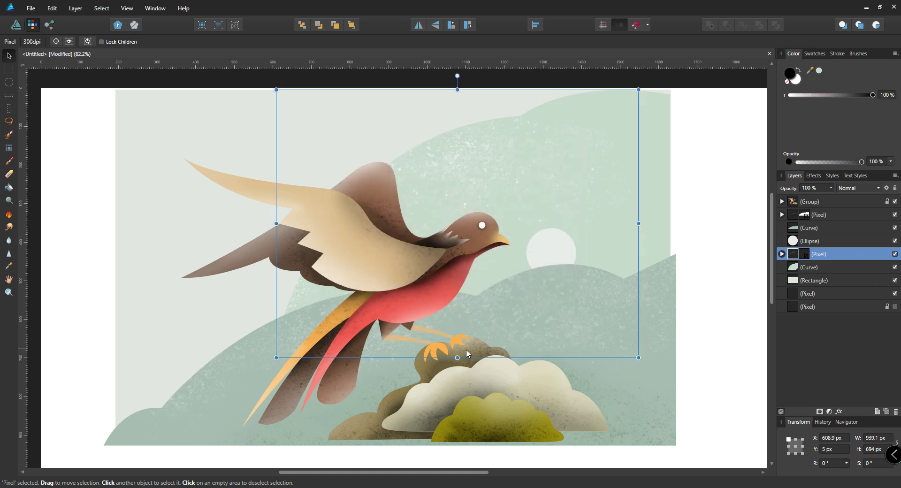
{"action": "key", "text": "b"}
{"action": "left_click_drag", "start_coordinate": [368, 350], "coordinate": [419, 306]}
{"action": "left_click", "coordinate": [831, 188]}
{"action": "left_click", "coordinate": [815, 198]}
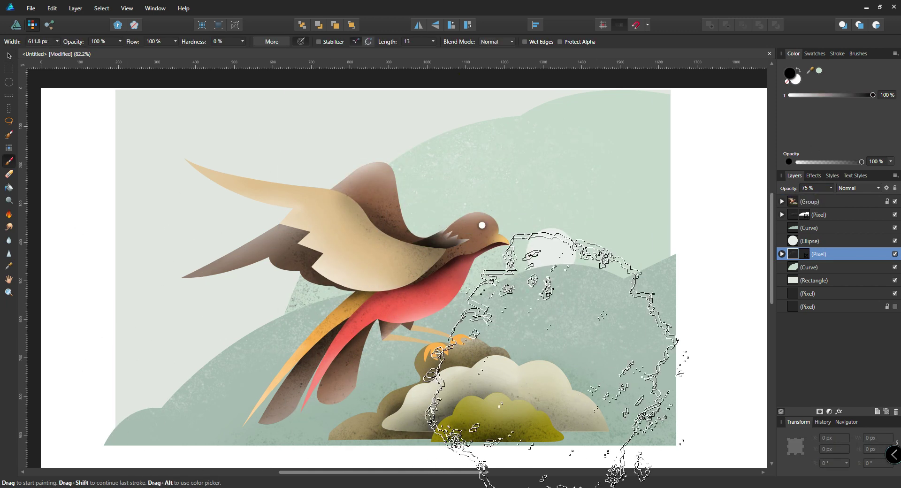
{"action": "left_click", "coordinate": [662, 274]}
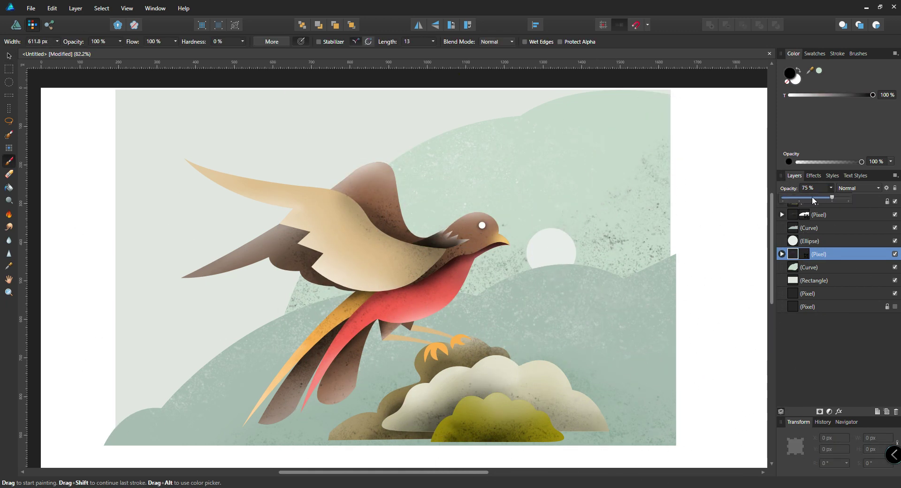
Step: Brush black speckled texture onto the lower hill's Overlay pixel layer, around the bird's tail, stump and bushes, with the 611.8 px texture brush
{"action": "key", "text": "v"}
{"action": "left_click", "coordinate": [657, 338]}
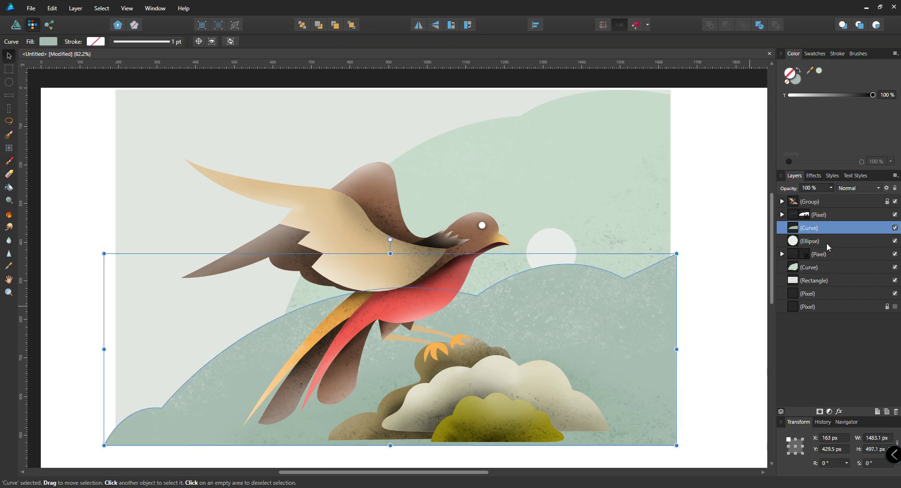
{"action": "left_click", "coordinate": [822, 215]}
{"action": "key", "text": "b"}
{"action": "left_click_drag", "start_coordinate": [445, 342], "coordinate": [375, 383]}
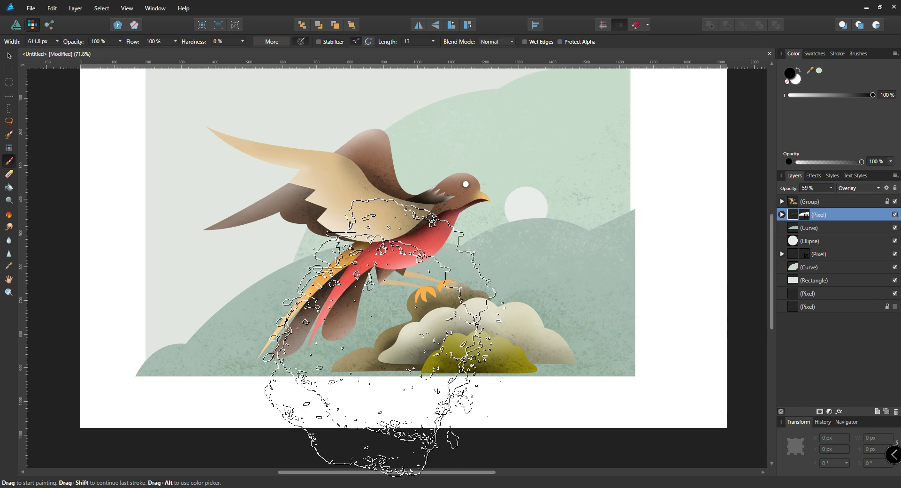
{"action": "left_click", "coordinate": [408, 238], "text": "ctrl+alt"}
{"action": "mouse_move", "coordinate": [427, 290]}
{"action": "left_mouse_down"}
{"action": "mouse_move", "coordinate": [516, 227]}
{"action": "mouse_move", "coordinate": [427, 282]}
{"action": "left_mouse_up"}
{"action": "left_click_drag", "start_coordinate": [540, 279], "coordinate": [669, 359]}
{"action": "left_click_drag", "start_coordinate": [668, 359], "coordinate": [604, 336]}
{"action": "left_click", "coordinate": [9, 56]}
{"action": "left_click", "coordinate": [734, 101]}
{"action": "left_click", "coordinate": [78, 101]}
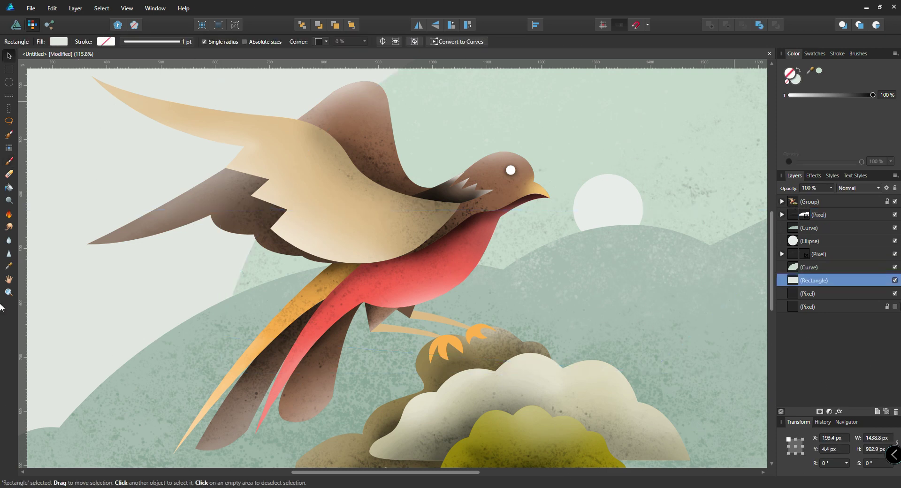
{"action": "left_click_drag", "start_coordinate": [400, 289], "coordinate": [523, 305]}
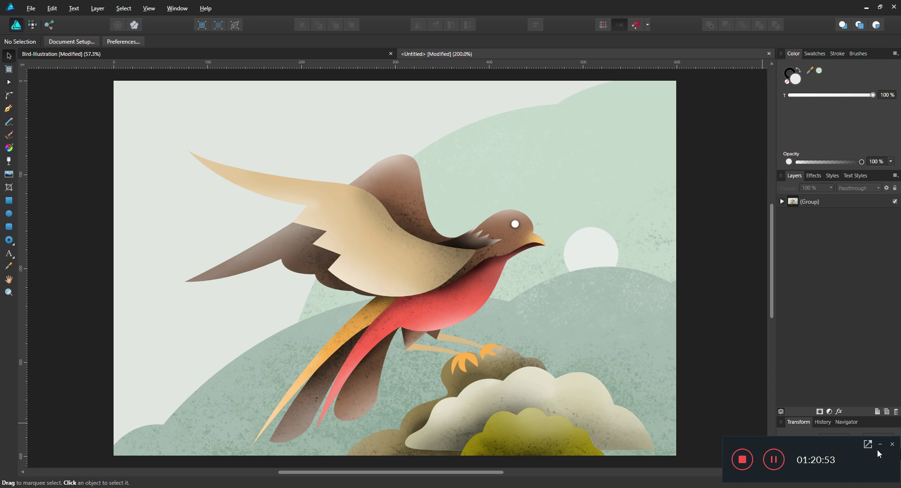